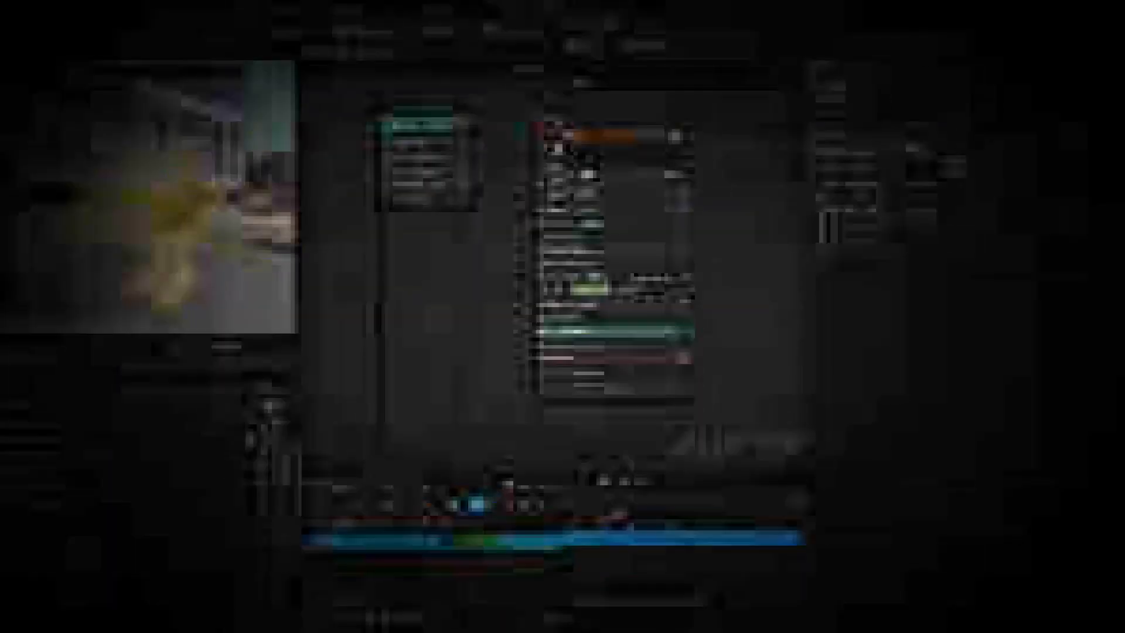
{"action": "type", "text": "50"}
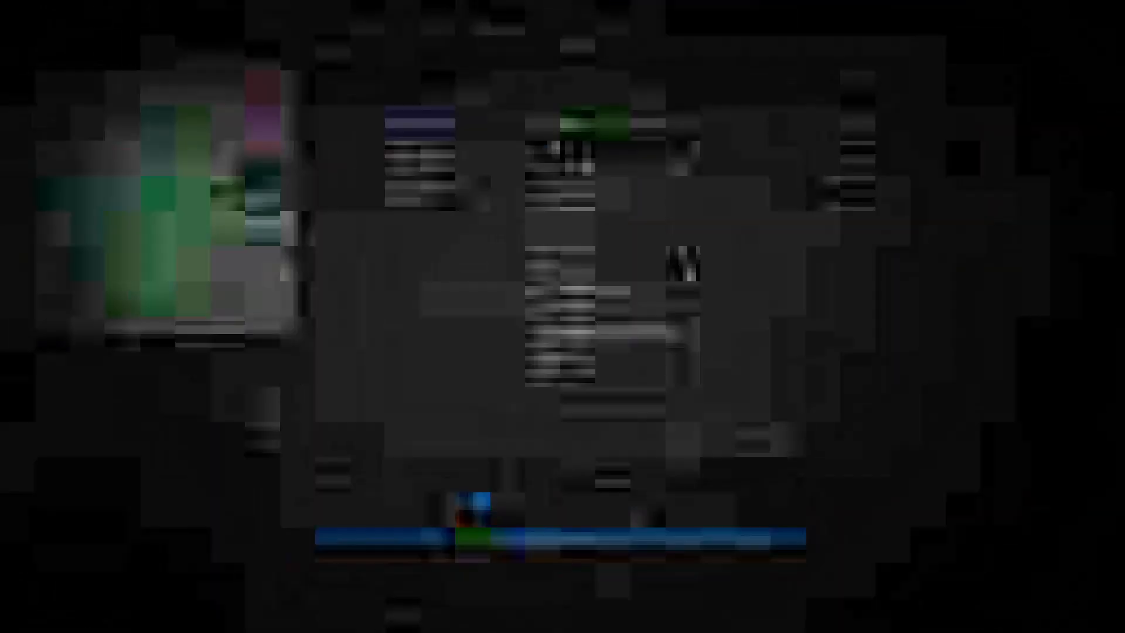
Step: Create a folder named _sfx in the Content folder and open it
{"action": "right_click", "coordinate": [714, 574]}
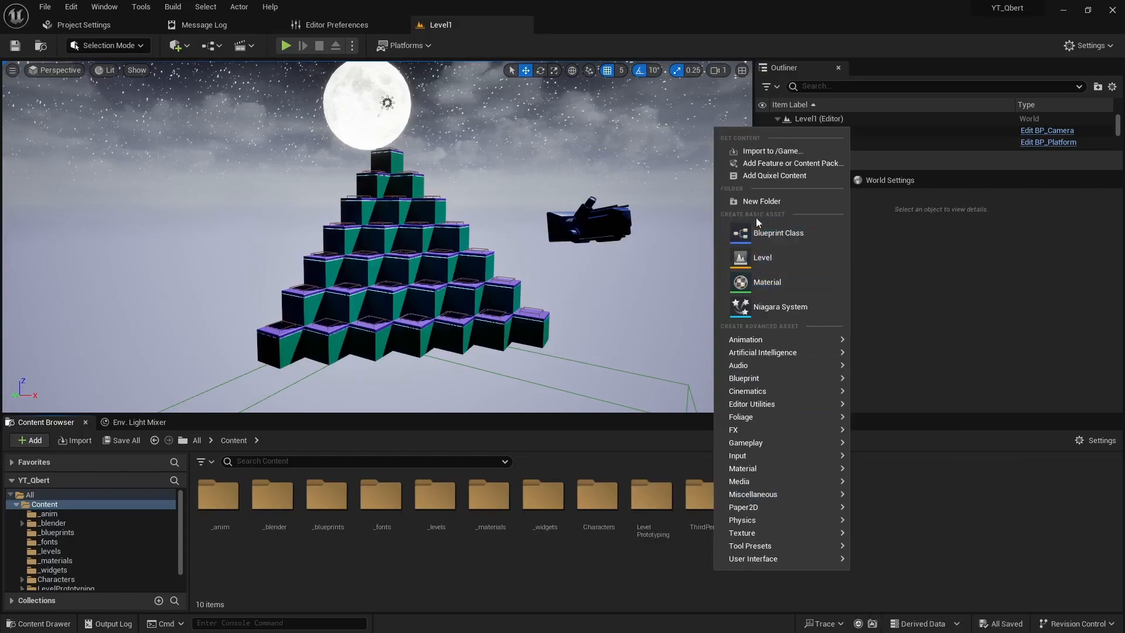
{"action": "left_click", "coordinate": [760, 201]}
{"action": "type", "text": "_sfx"}
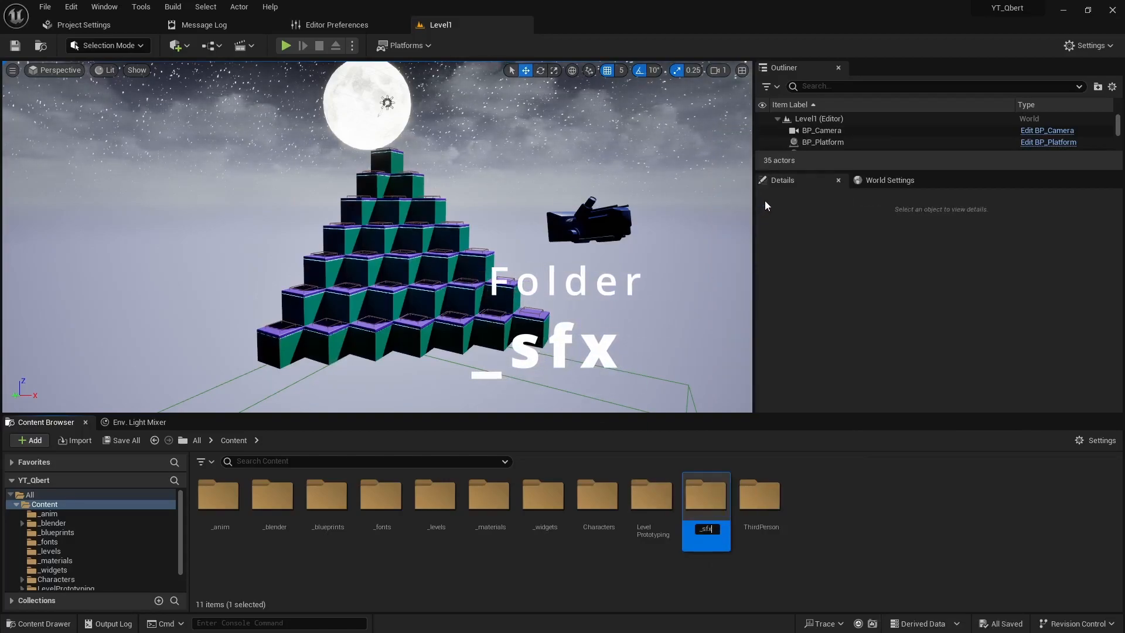
{"action": "key", "text": "Return"}
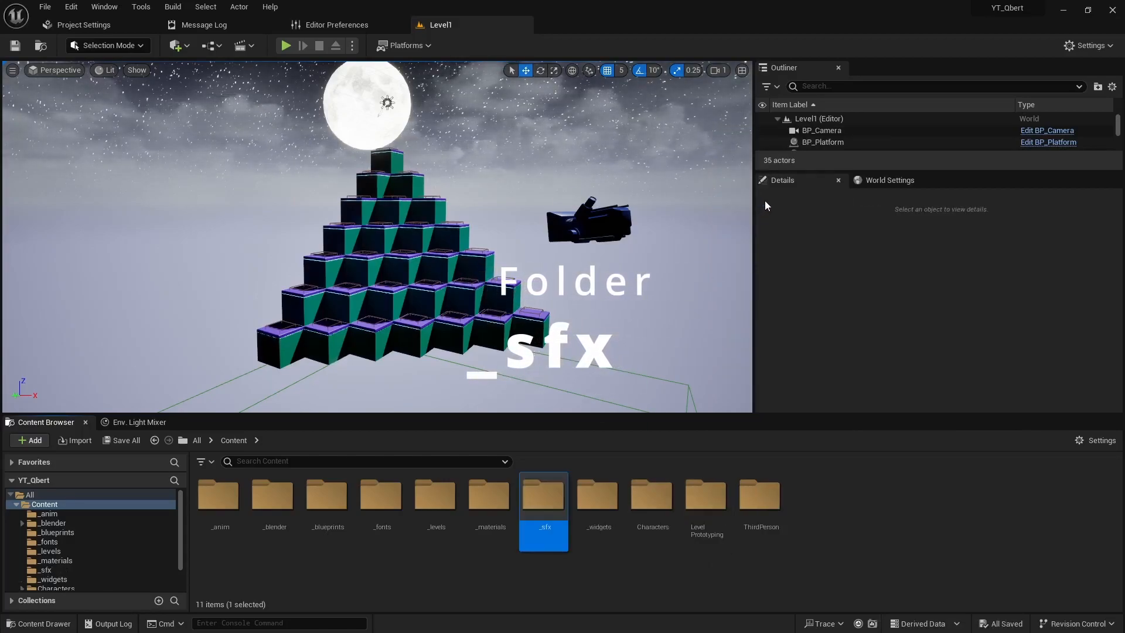
{"action": "double_click", "coordinate": [553, 497]}
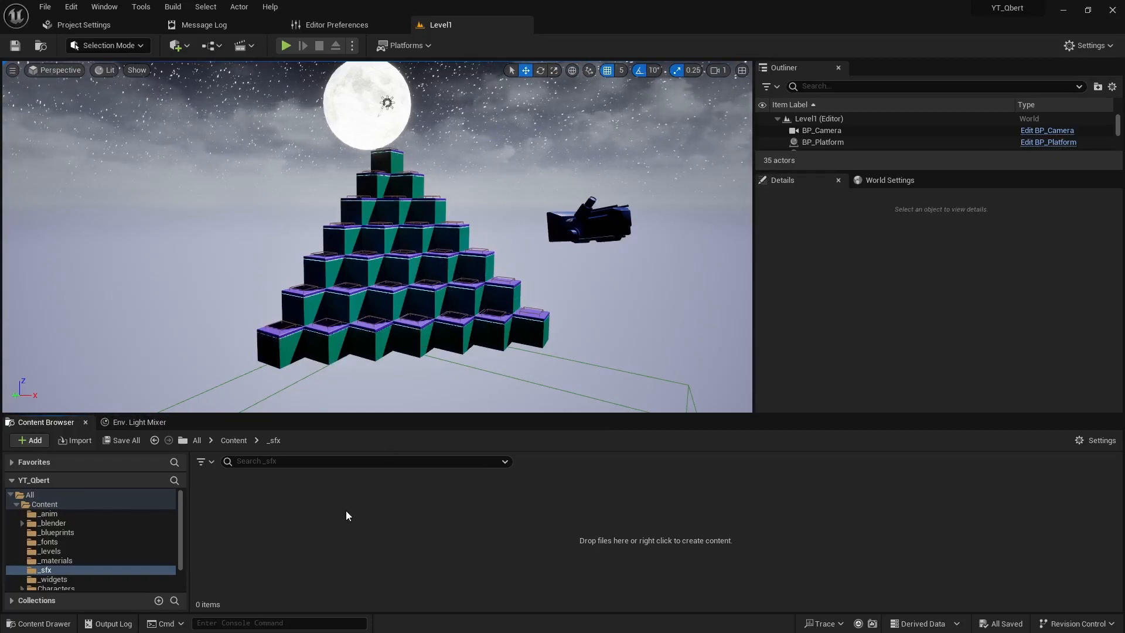
Step: Create a Niagara System in the _sfx folder from selected emitters, using the Empty emitter template
{"action": "right_click", "coordinate": [356, 493]}
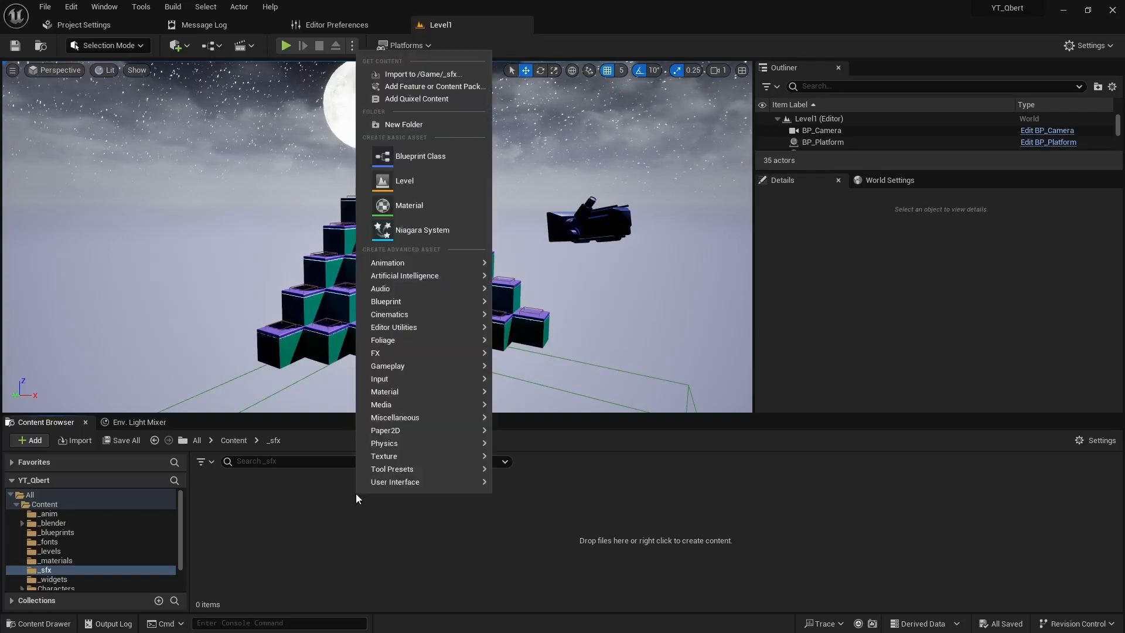
{"action": "left_click", "coordinate": [423, 235]}
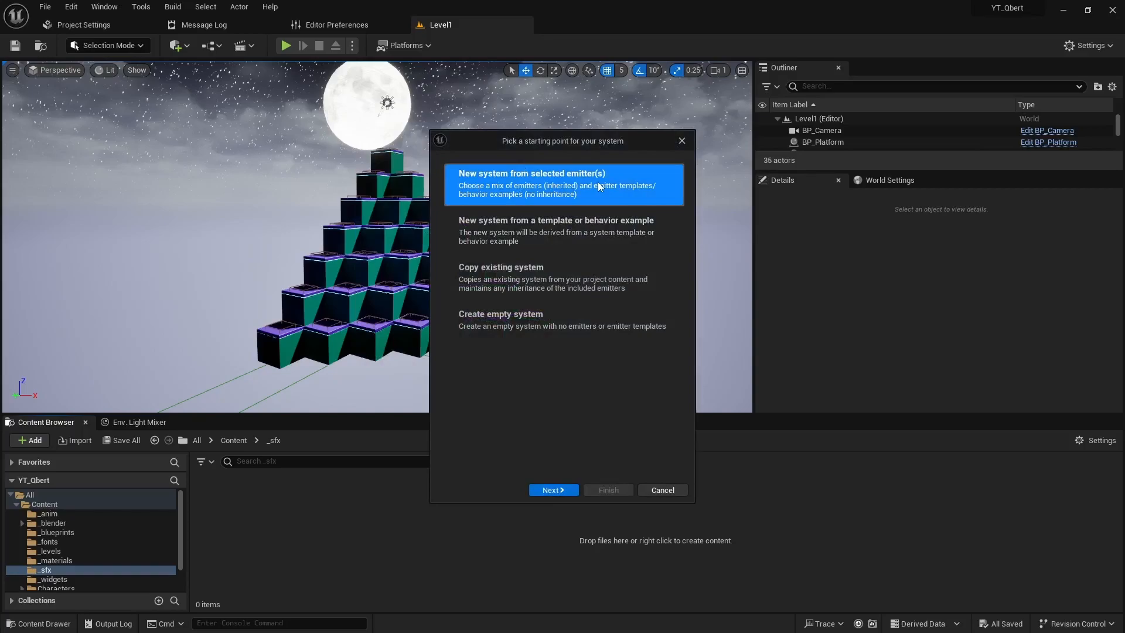
{"action": "left_click", "coordinate": [561, 494]}
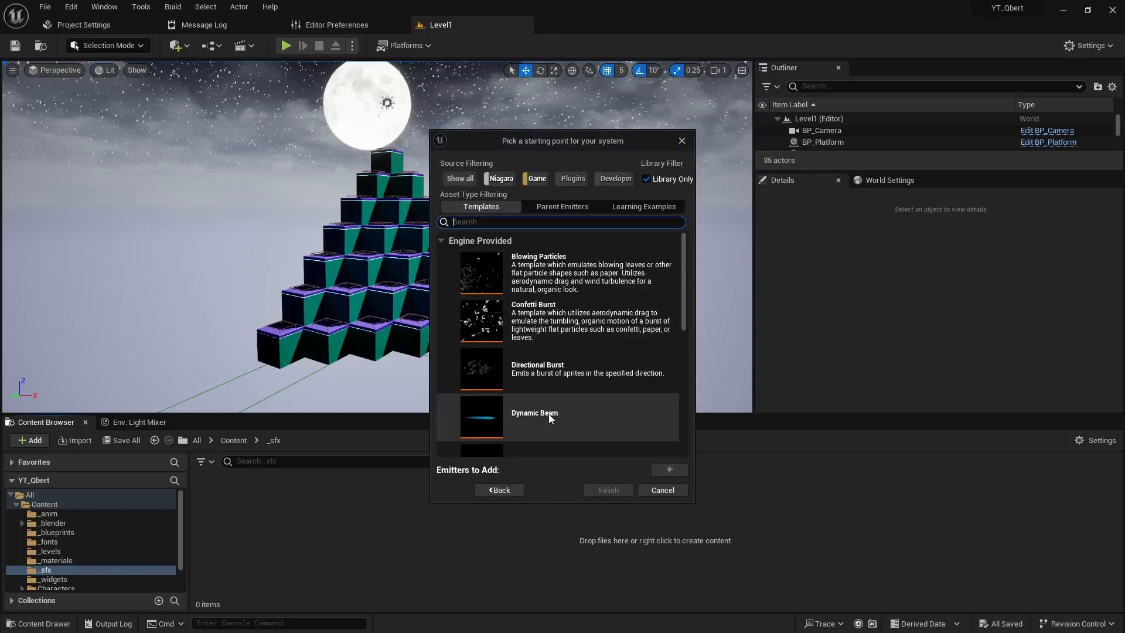
{"action": "scroll", "coordinate": [498, 410], "scroll_direction": "down", "scroll_amount": 2}
{"action": "left_click", "coordinate": [497, 426]}
{"action": "left_click", "coordinate": [669, 469]}
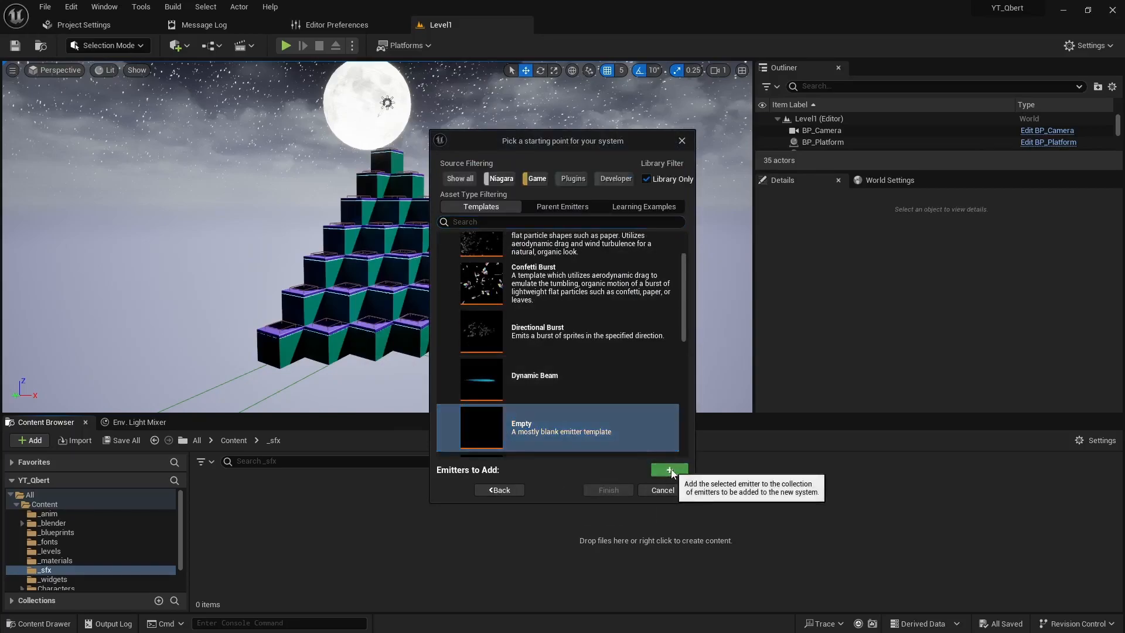
{"action": "left_click", "coordinate": [609, 491]}
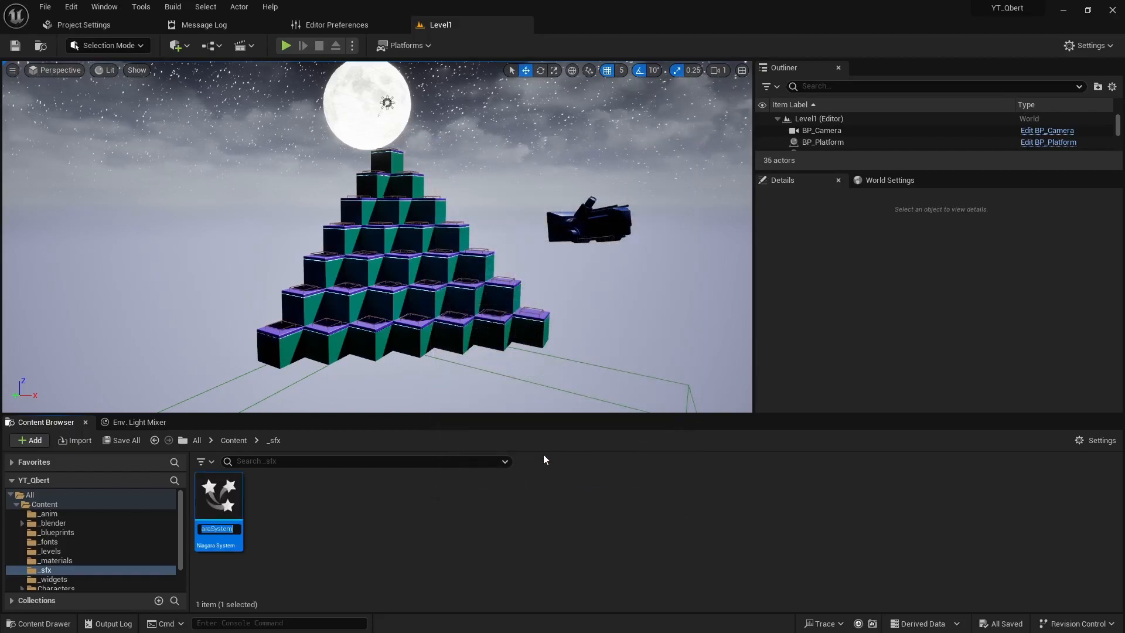
Step: Name the new Niagara System NS_Qbert_Spawn and open it for editing
{"action": "type", "text": "NS_Qbert_Spawn"}
{"action": "key", "text": "Return"}
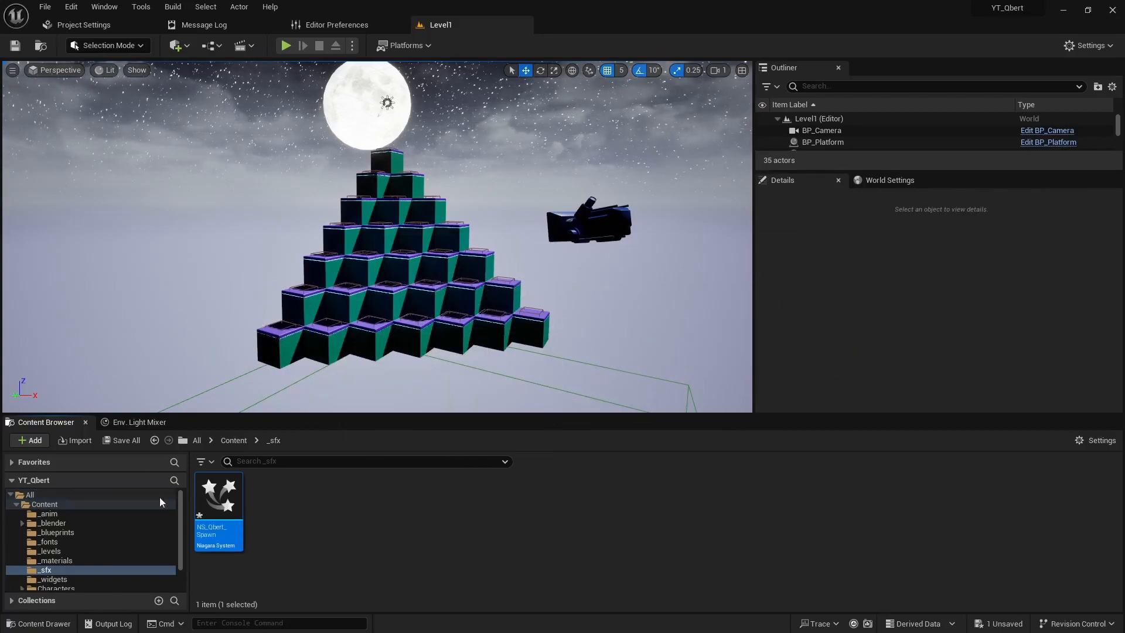
{"action": "mouse_move", "coordinate": [217, 482]}
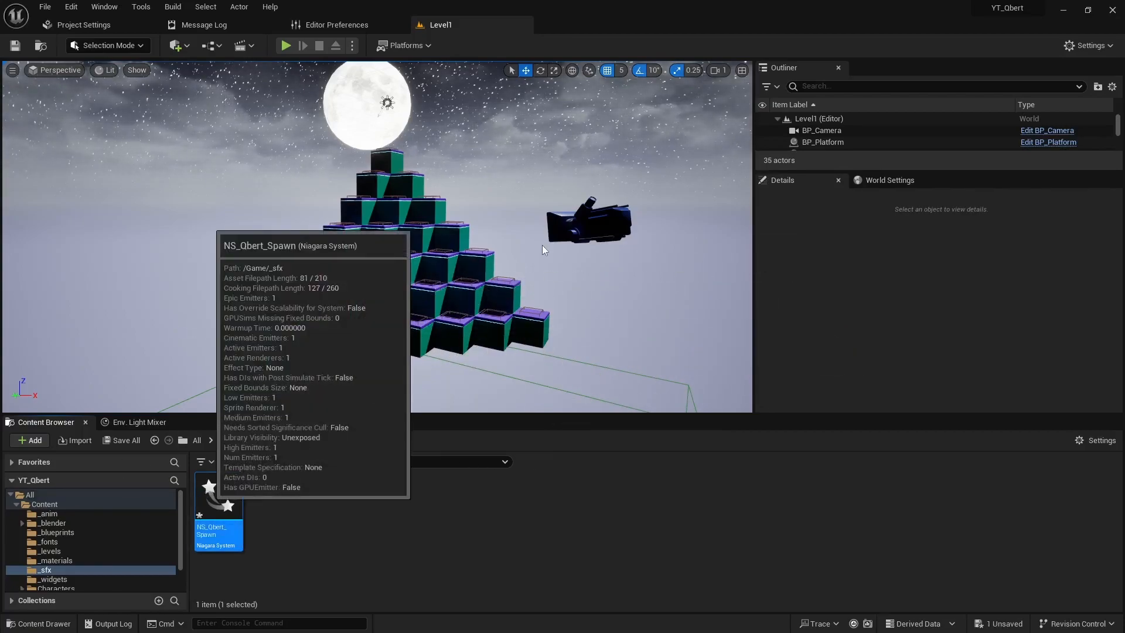
{"action": "double_click", "coordinate": [214, 495]}
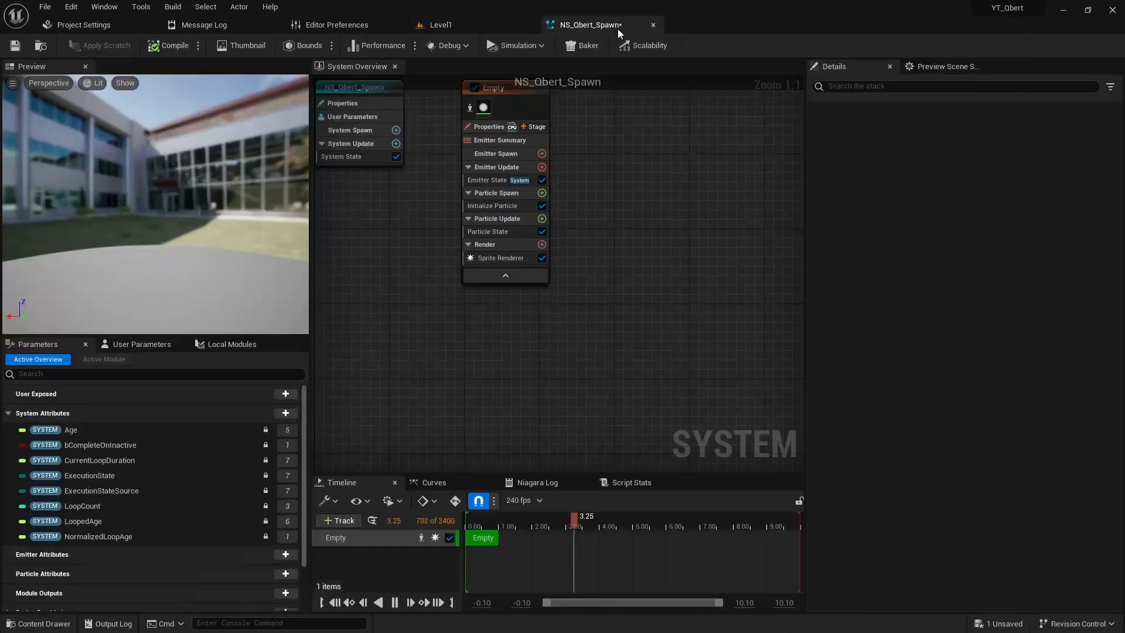
{"action": "right_click_drag", "start_coordinate": [630, 187], "coordinate": [704, 233]}
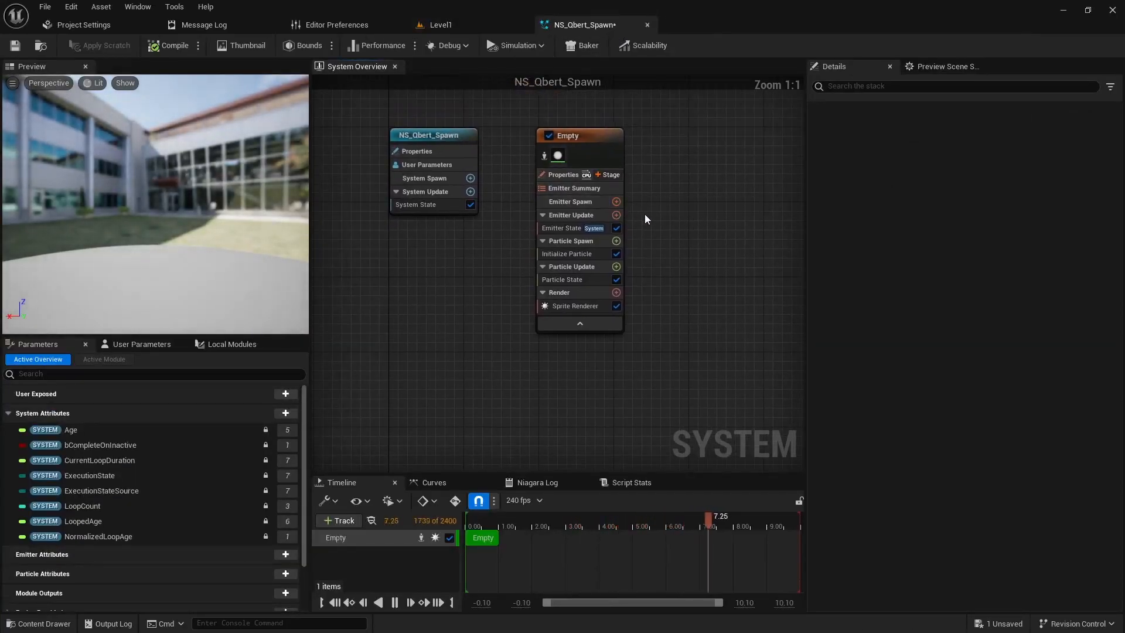
Step: In the Empty emitter's properties, set Sim Target to GPUCompute Sim and Calculate Bounds Mode to Fixed
{"action": "left_click", "coordinate": [563, 176]}
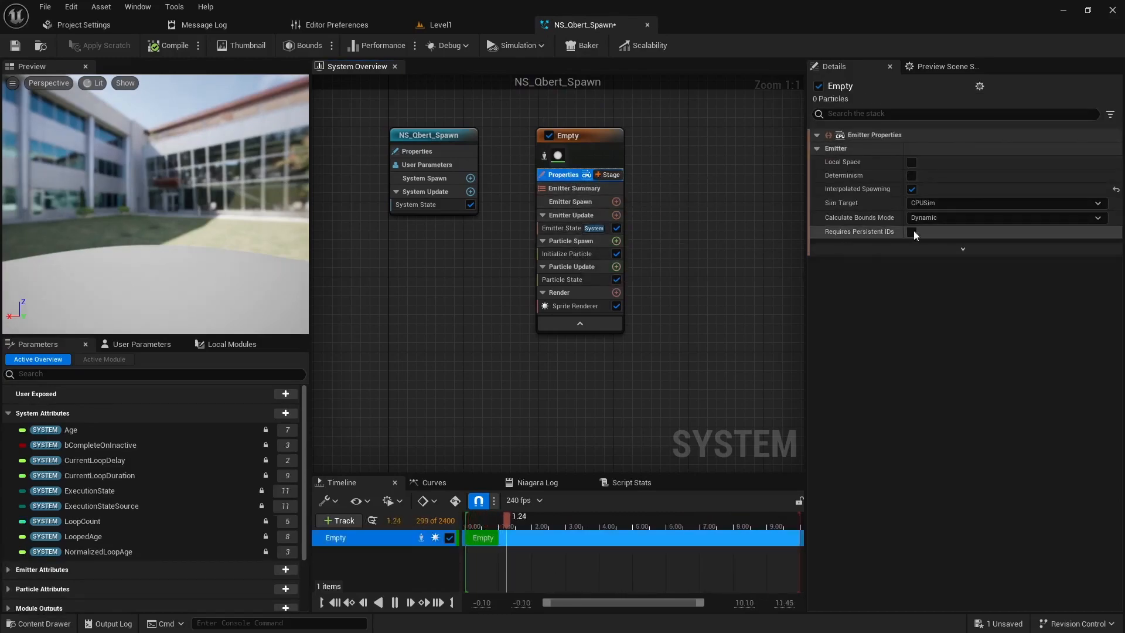
{"action": "left_click", "coordinate": [951, 203]}
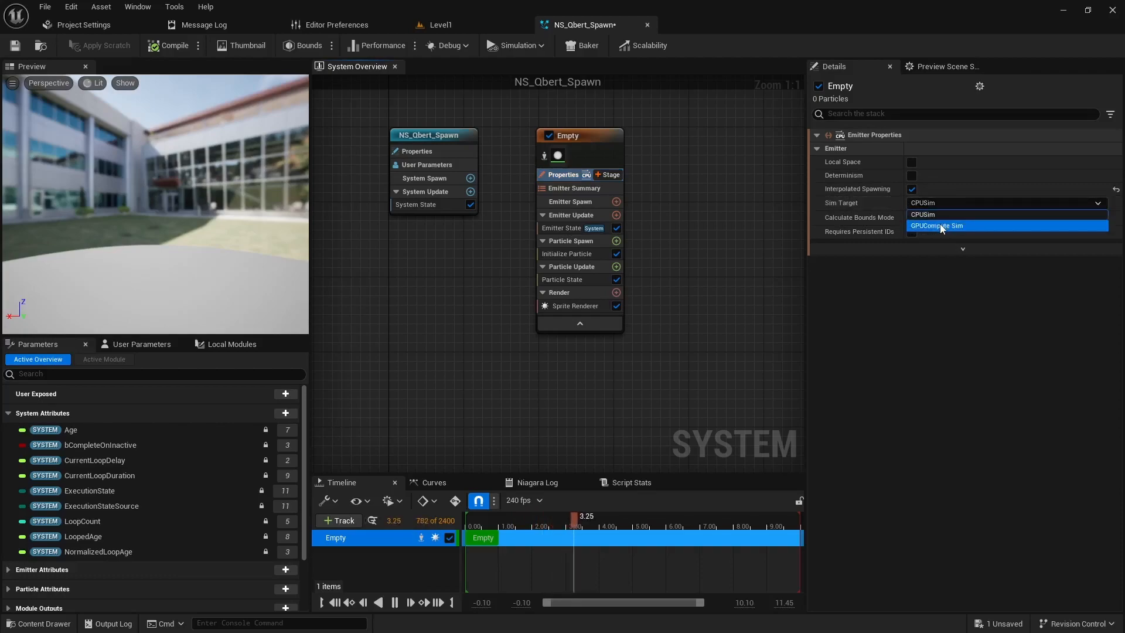
{"action": "left_click", "coordinate": [937, 226]}
{"action": "left_click", "coordinate": [925, 249]}
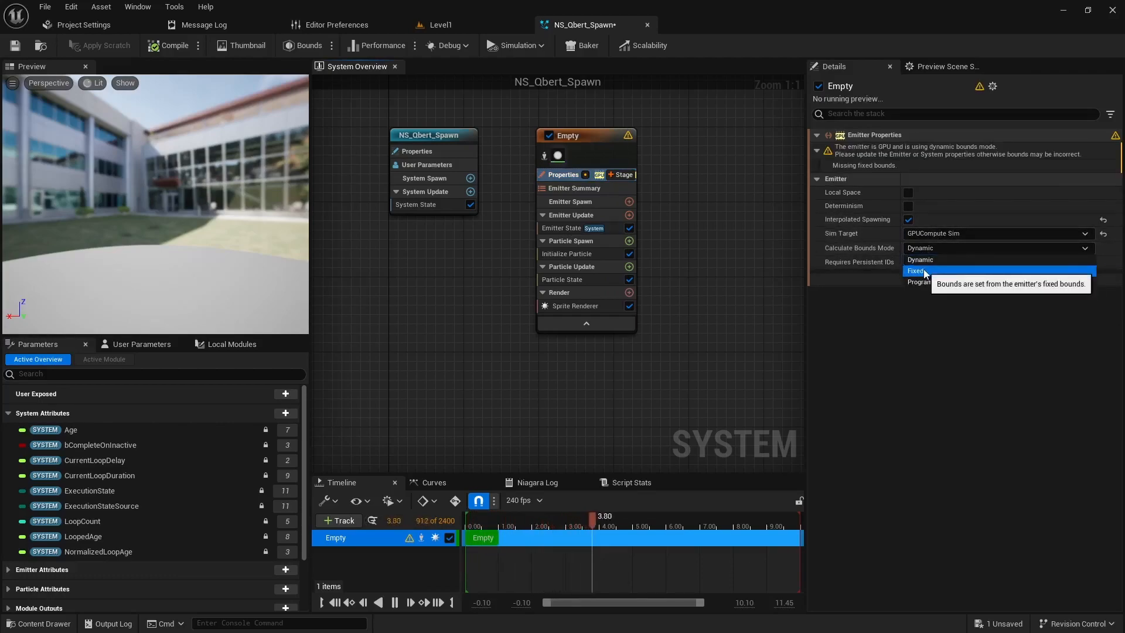
{"action": "left_click", "coordinate": [925, 273]}
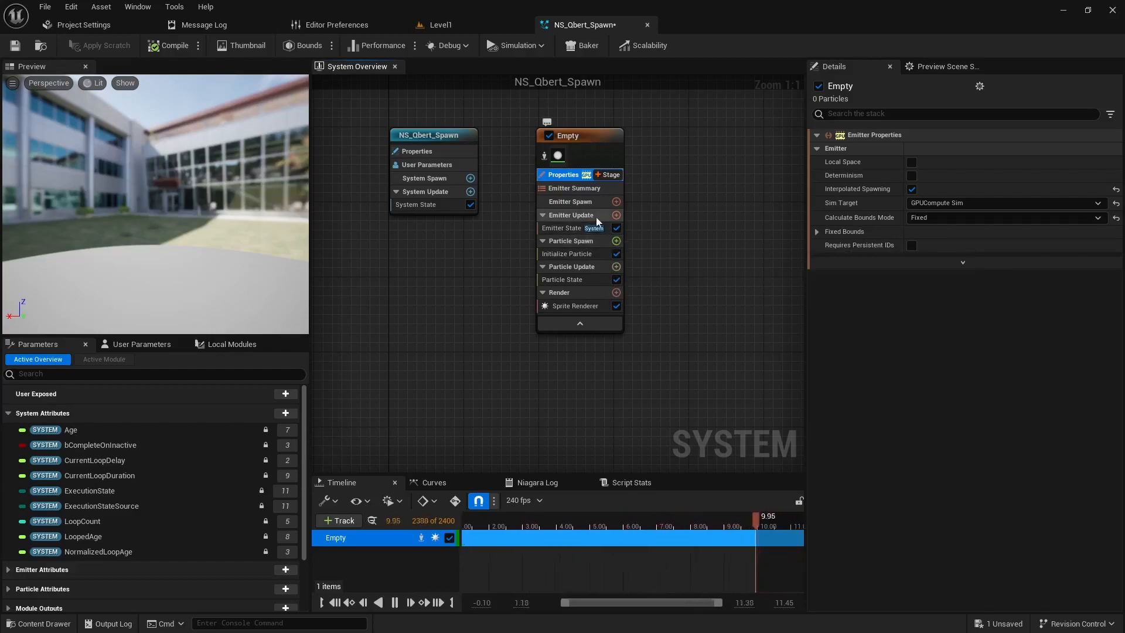
Step: Add a Spawn Rate module to the emitter's Emitter Update group and set its SpawnRate to 100000
{"action": "left_click", "coordinate": [616, 215]}
{"action": "type", "text": "s"}
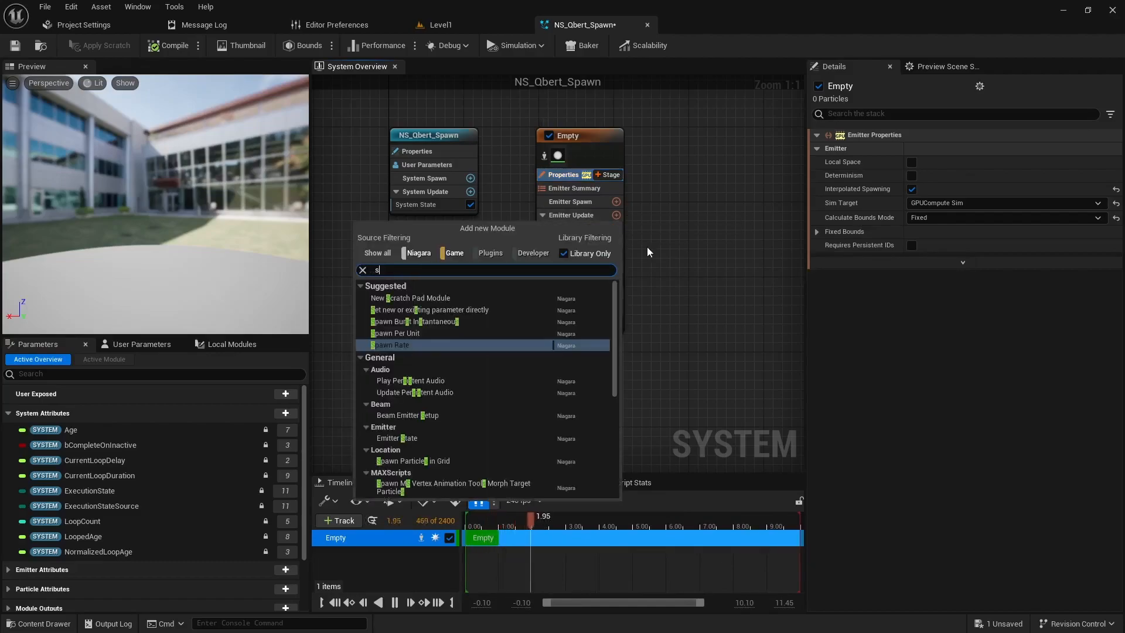
{"action": "type", "text": "pawn rat"}
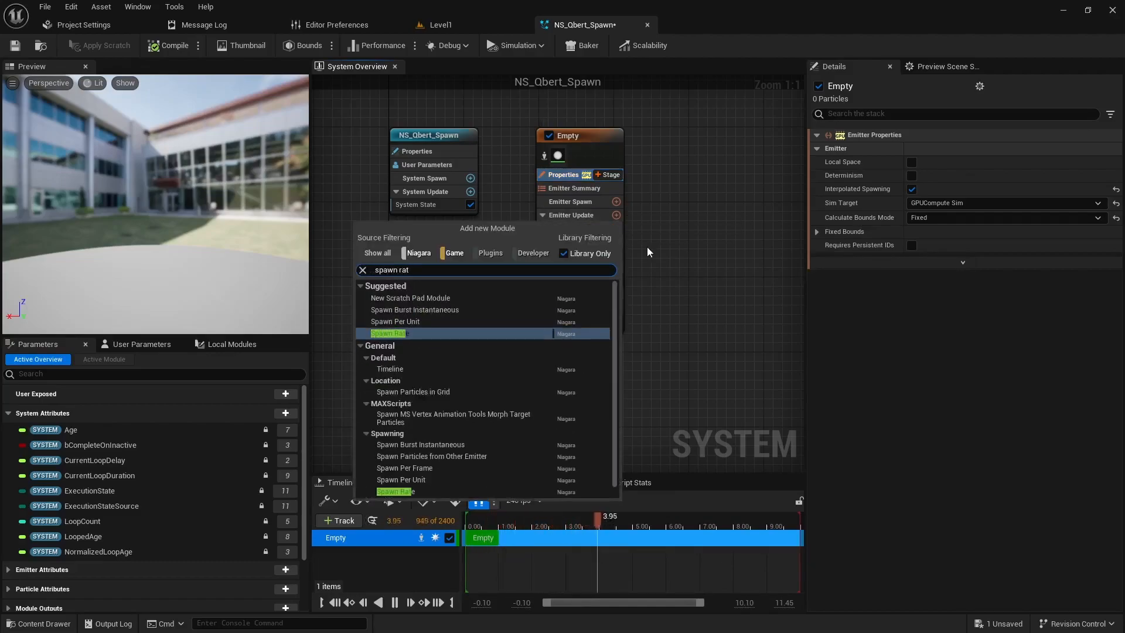
{"action": "key", "text": "Return"}
{"action": "left_click", "coordinate": [946, 151]}
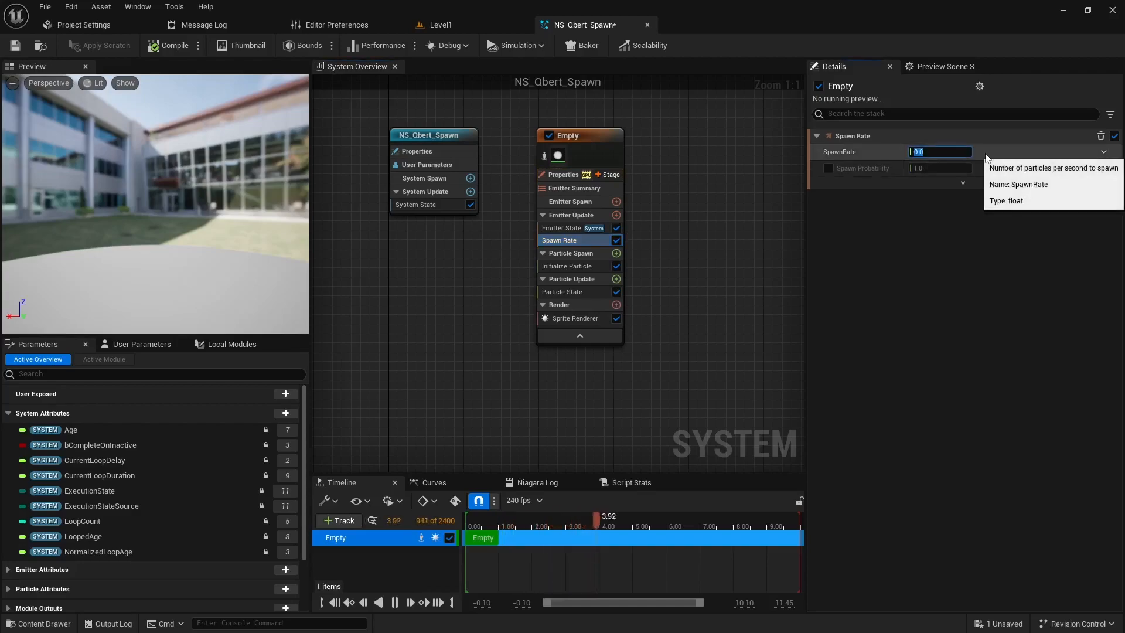
{"action": "type", "text": "100000"}
{"action": "key", "text": "Return"}
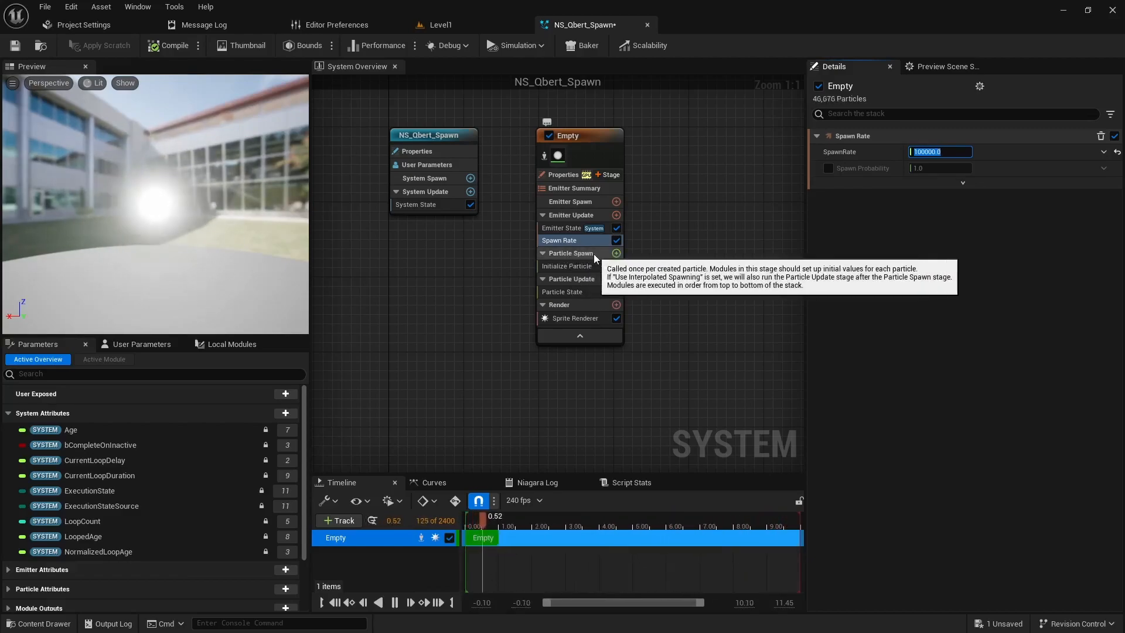
Step: Add a Sample Skeletal Mesh module to Particle Spawn and choose YT_Qbert_UE as its preview mesh
{"action": "left_click", "coordinate": [617, 253]}
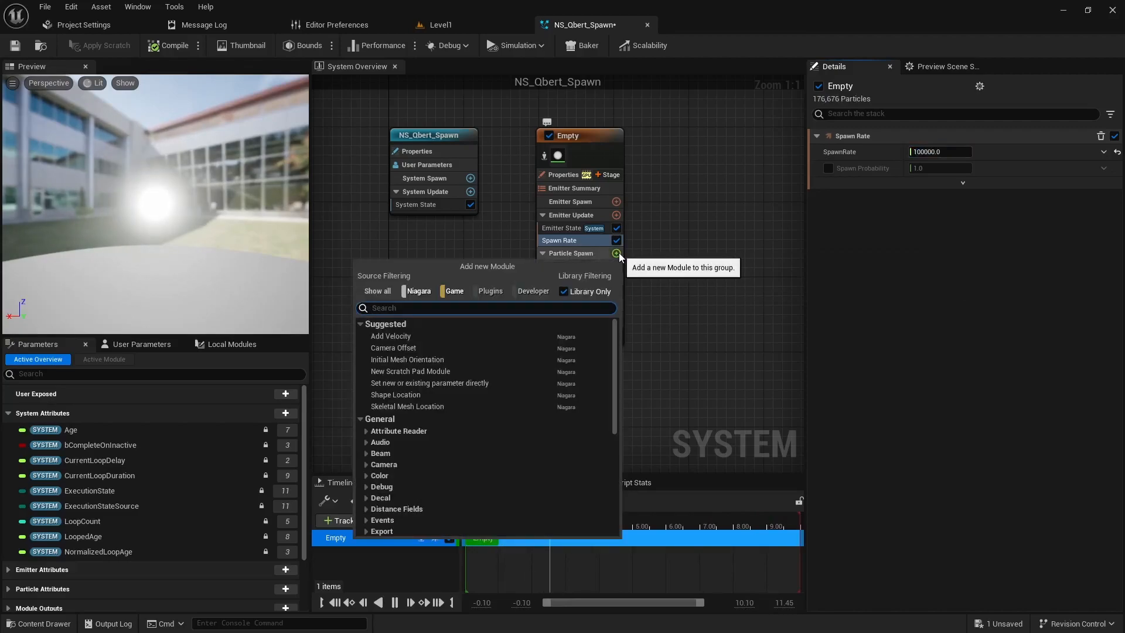
{"action": "type", "text": "sample"}
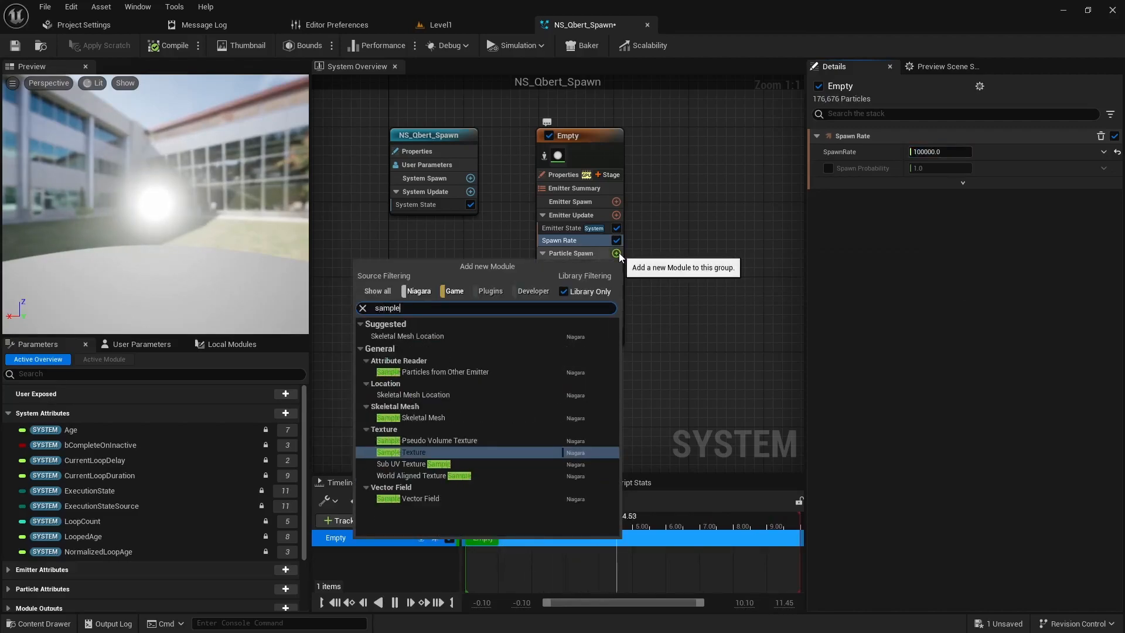
{"action": "type", "text": " ske"}
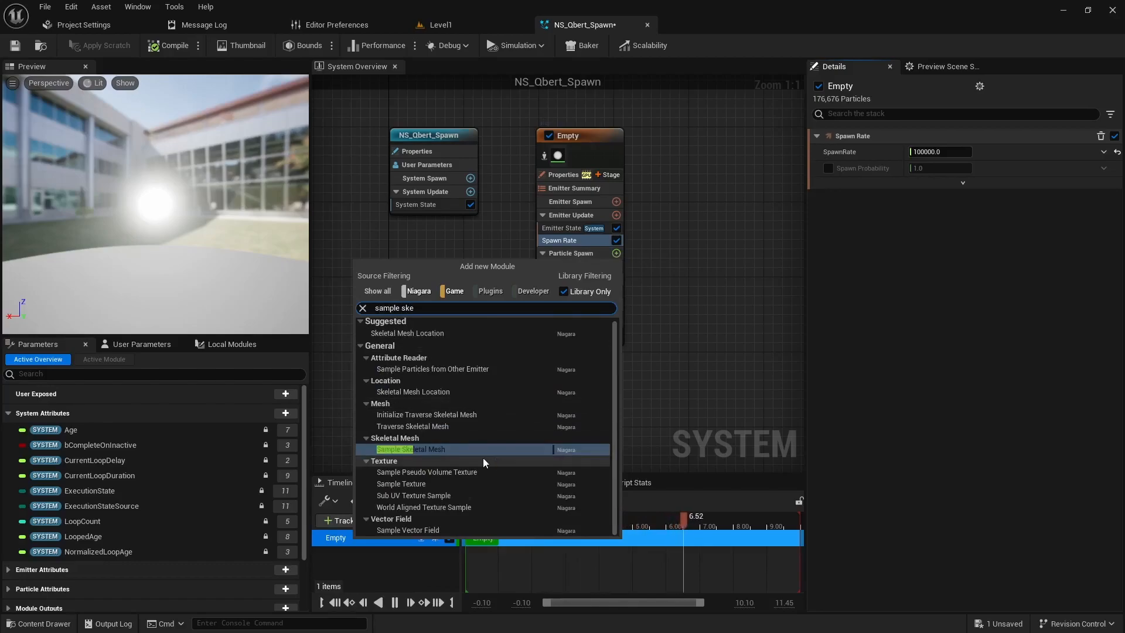
{"action": "left_click", "coordinate": [445, 448]}
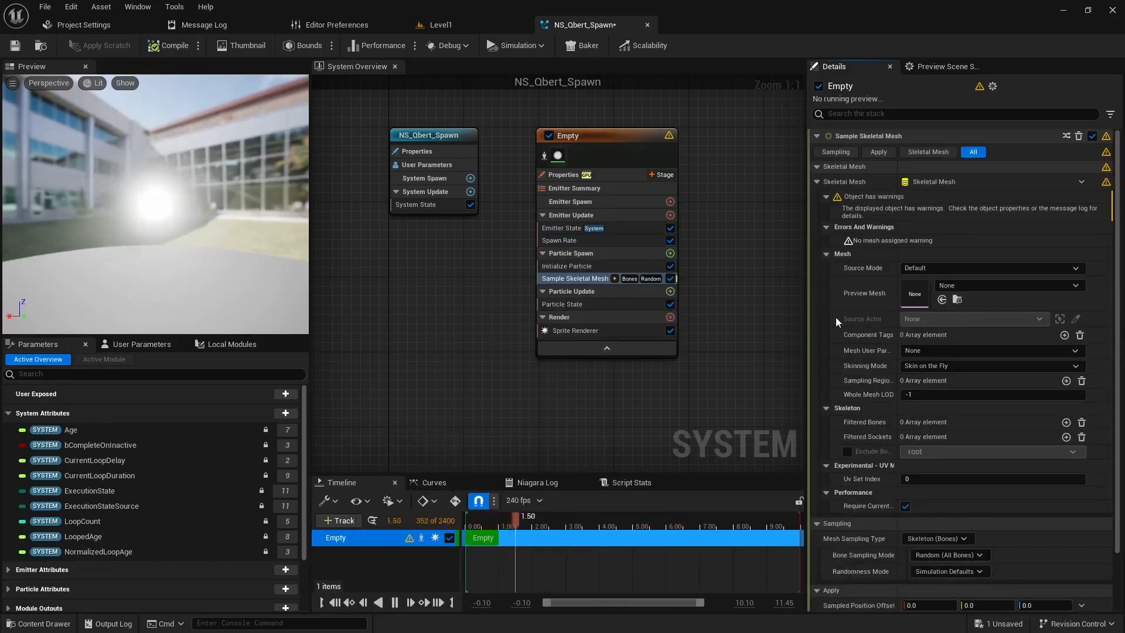
{"action": "left_click", "coordinate": [969, 286]}
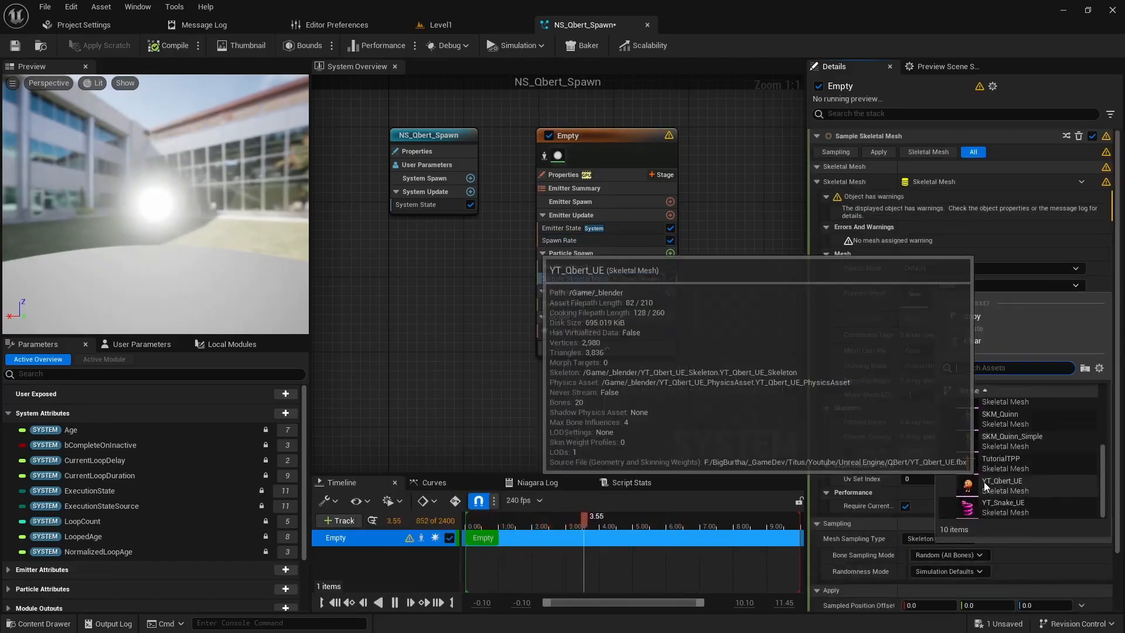
{"action": "left_click", "coordinate": [985, 486]}
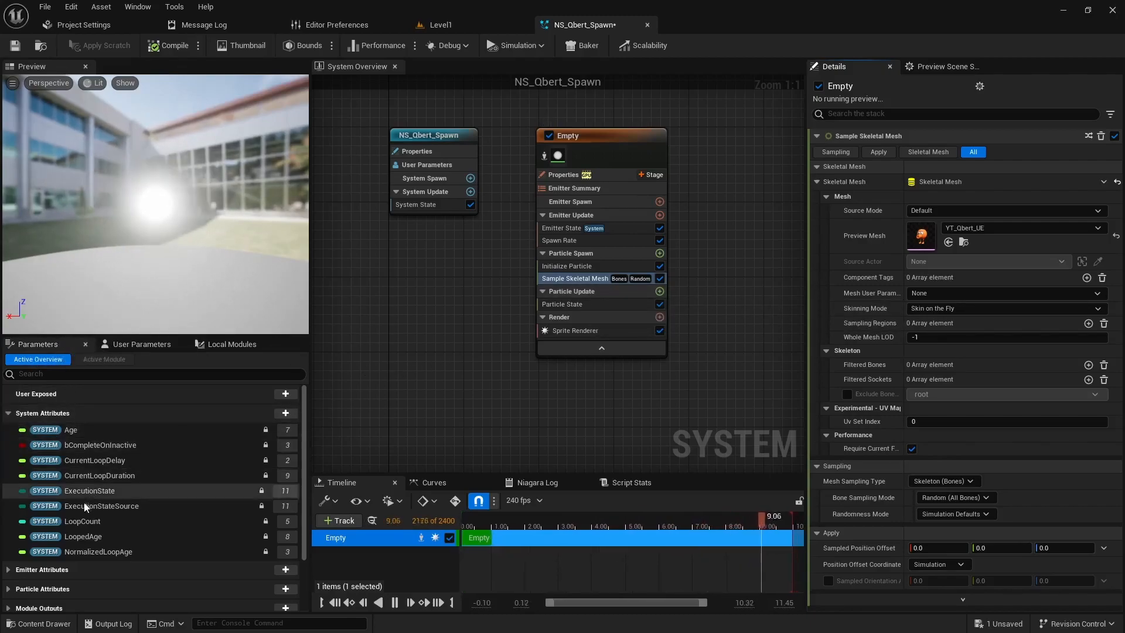
Step: Add the particle attribute Position to Particle Spawn as a Set module directly after Sample Skeletal Mesh
{"action": "scroll", "coordinate": [36, 527], "scroll_direction": "down", "scroll_amount": 1}
{"action": "left_click", "coordinate": [9, 575]}
{"action": "scroll", "coordinate": [102, 546], "scroll_direction": "down", "scroll_amount": 7}
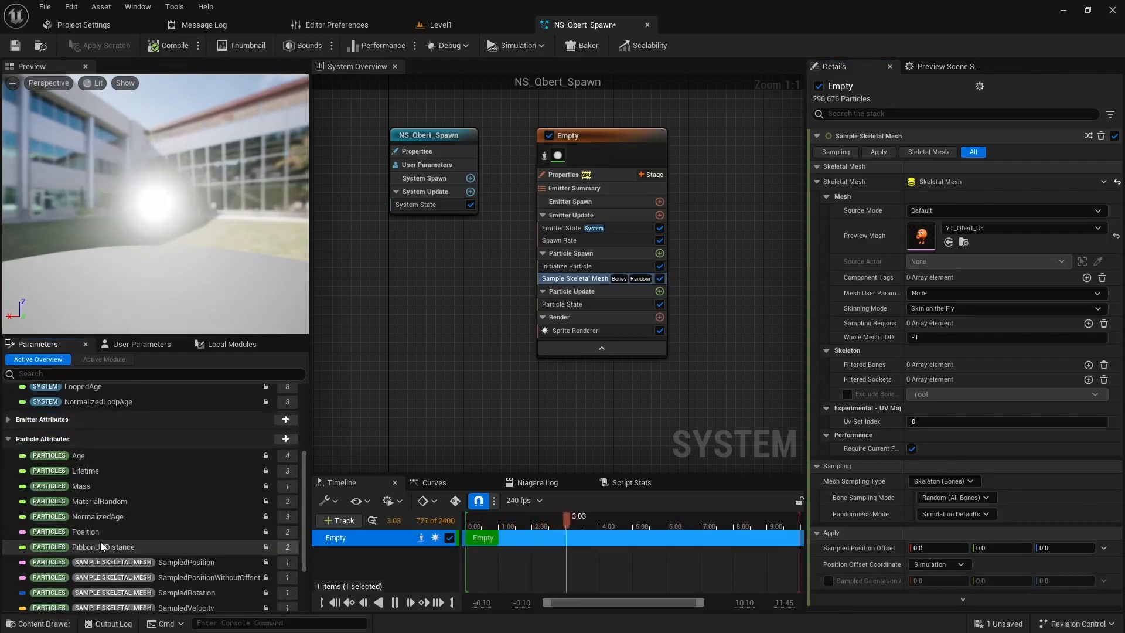
{"action": "scroll", "coordinate": [100, 544], "scroll_direction": "down", "scroll_amount": 2}
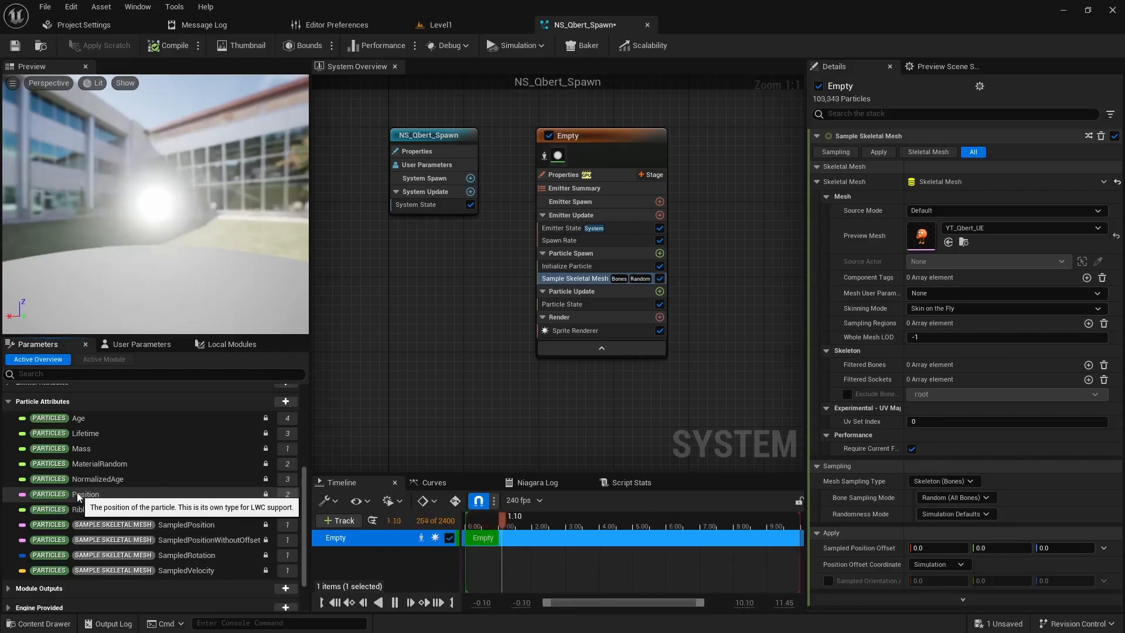
{"action": "left_click_drag", "start_coordinate": [76, 491], "coordinate": [564, 284]}
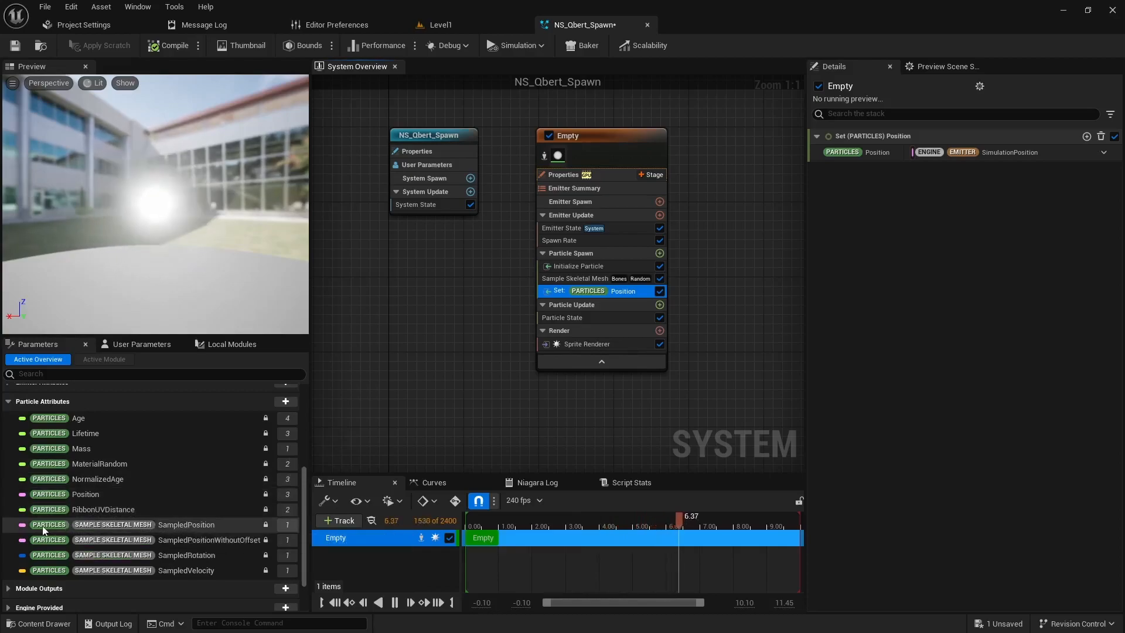
Step: Link the Set Position value to the Sample Skeletal Mesh SampledPosition attribute and inspect the particles in the preview
{"action": "left_click", "coordinate": [119, 527]}
{"action": "left_click_drag", "start_coordinate": [119, 529], "coordinate": [936, 151]}
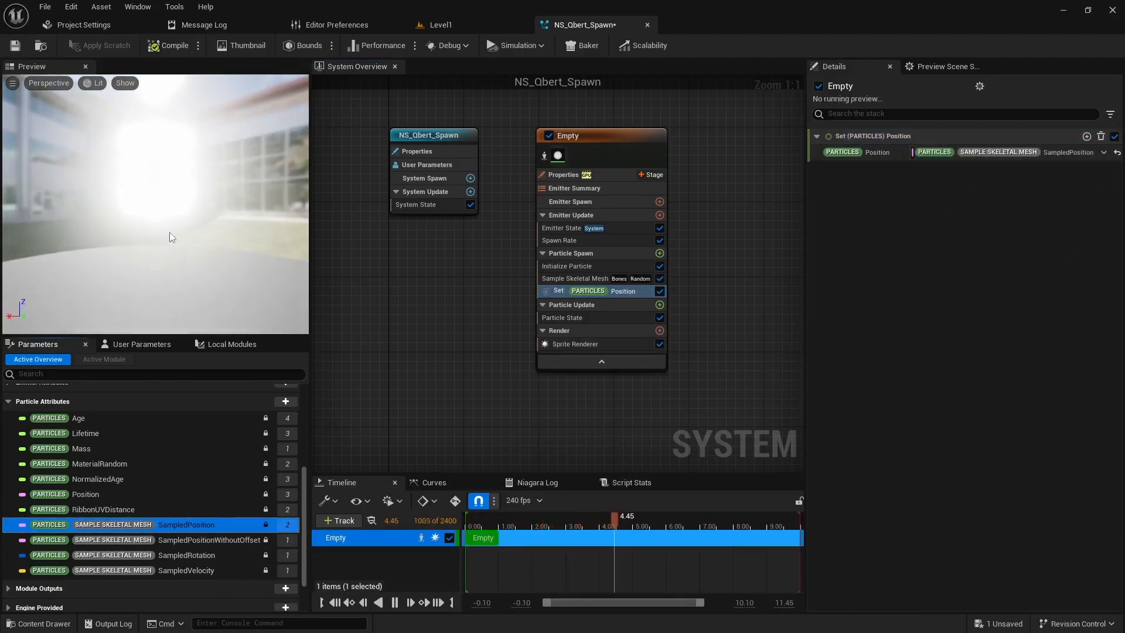
{"action": "left_click_drag", "start_coordinate": [156, 205], "coordinate": [296, 205]}
{"action": "left_click_drag", "start_coordinate": [227, 210], "coordinate": [293, 210]}
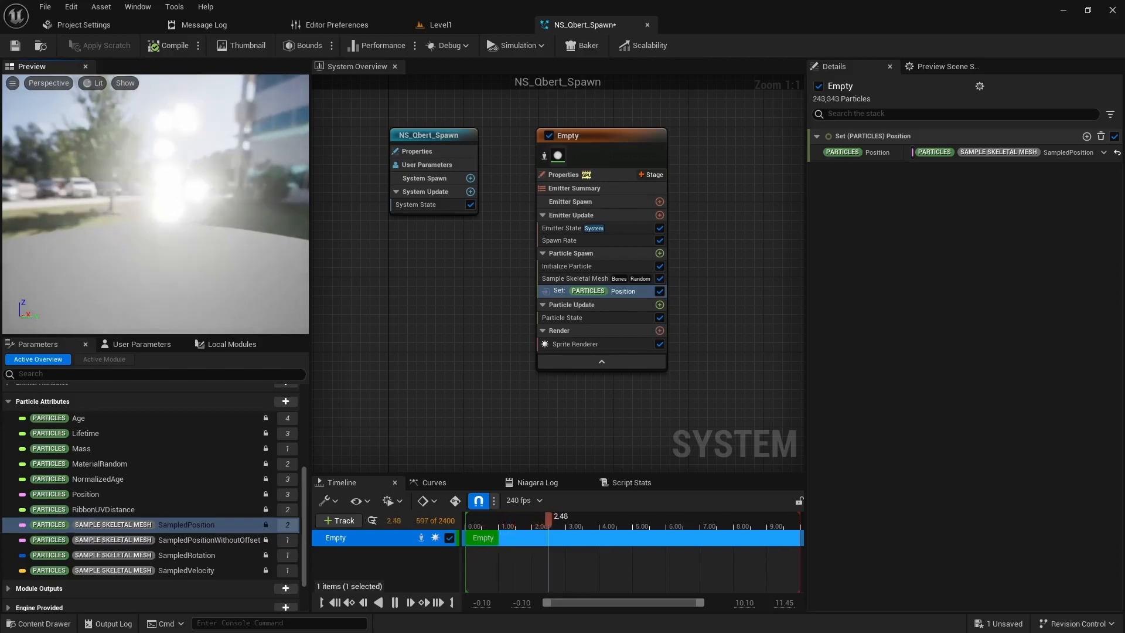
{"action": "middle_click_drag", "start_coordinate": [208, 212], "coordinate": [257, 206]}
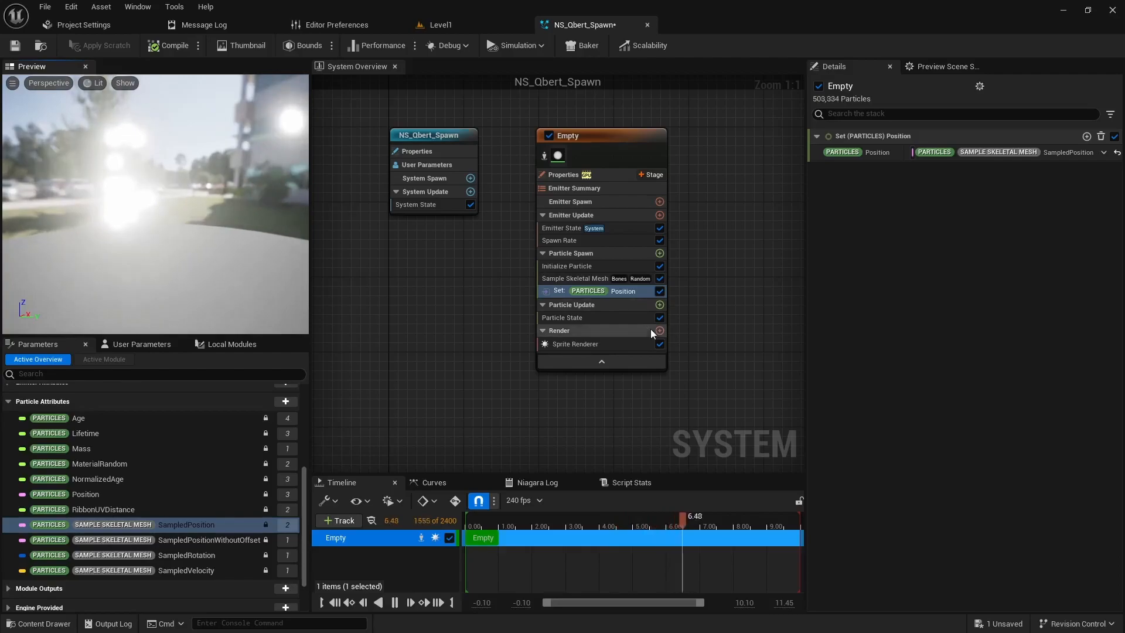
Step: Set the Sample Skeletal Mesh module's Mesh Sampling Type to Surface (Triangles) and inspect the particles in the preview
{"action": "left_click", "coordinate": [571, 277]}
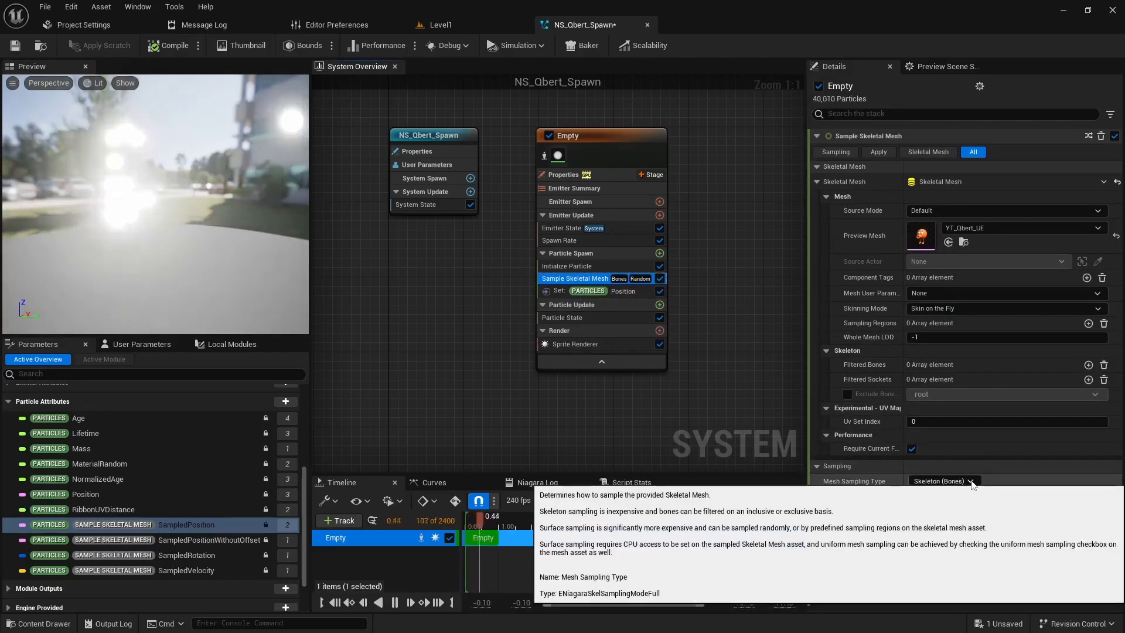
{"action": "left_click", "coordinate": [939, 481]}
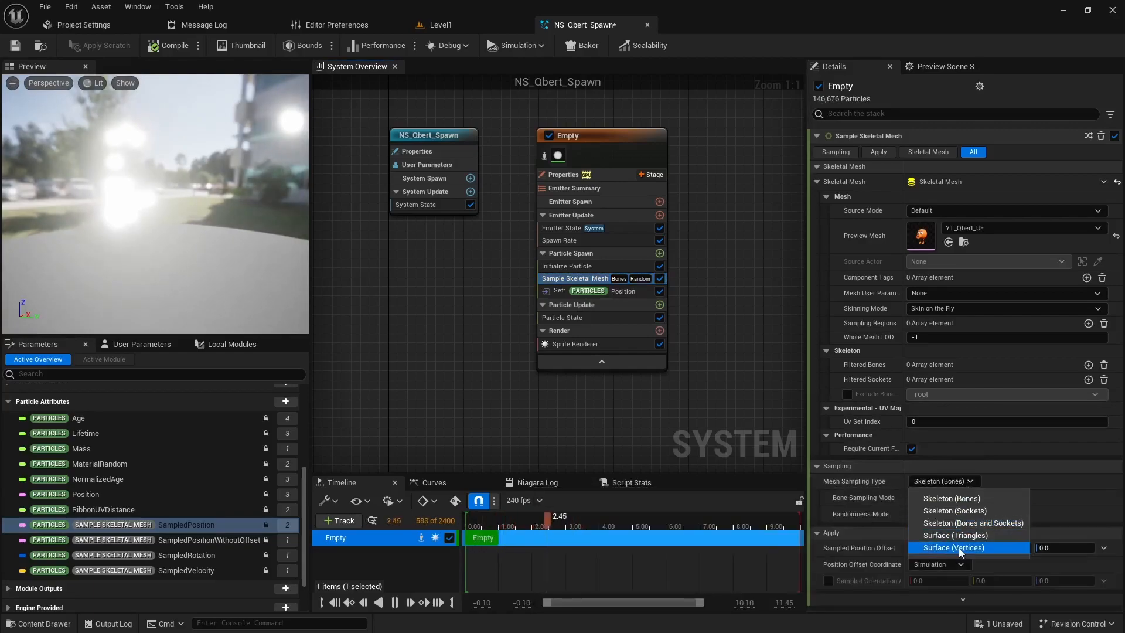
{"action": "left_click", "coordinate": [982, 536]}
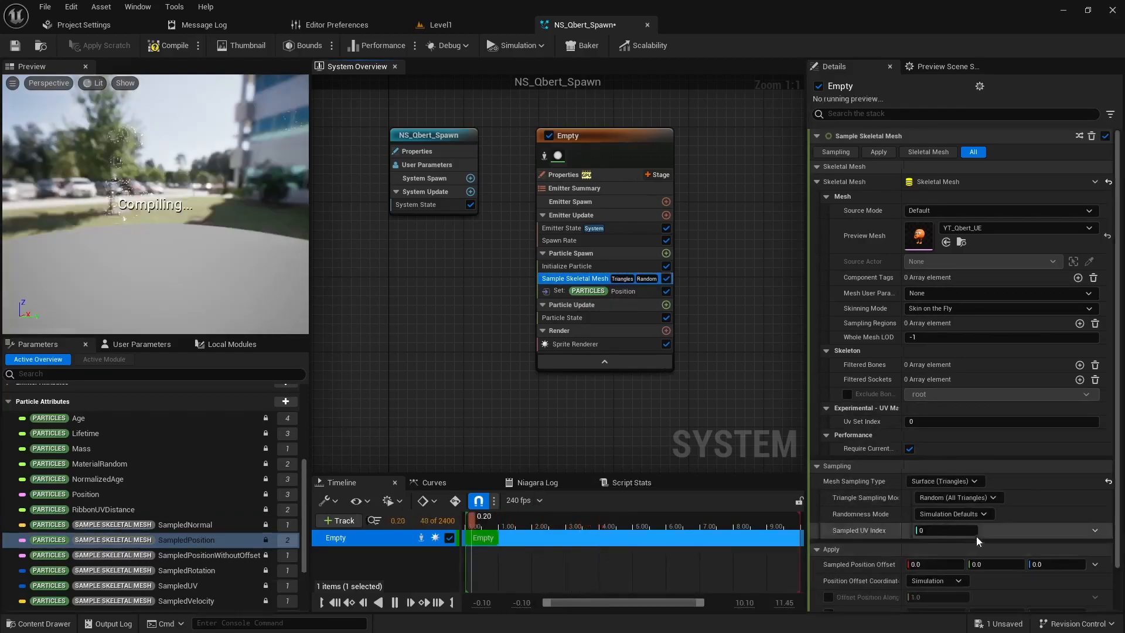
{"action": "left_click_drag", "start_coordinate": [222, 215], "coordinate": [246, 206]}
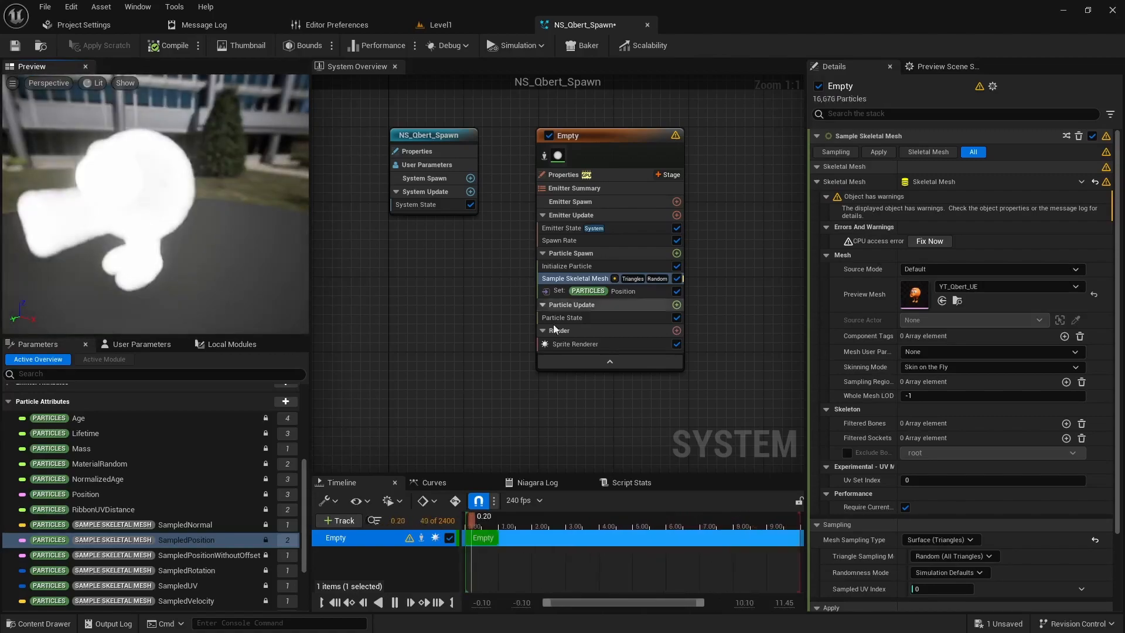
Step: In Initialize Particle, set the Sprite Size Mode to Uniform with a Uniform Sprite Size of 1.0
{"action": "left_click", "coordinate": [644, 266]}
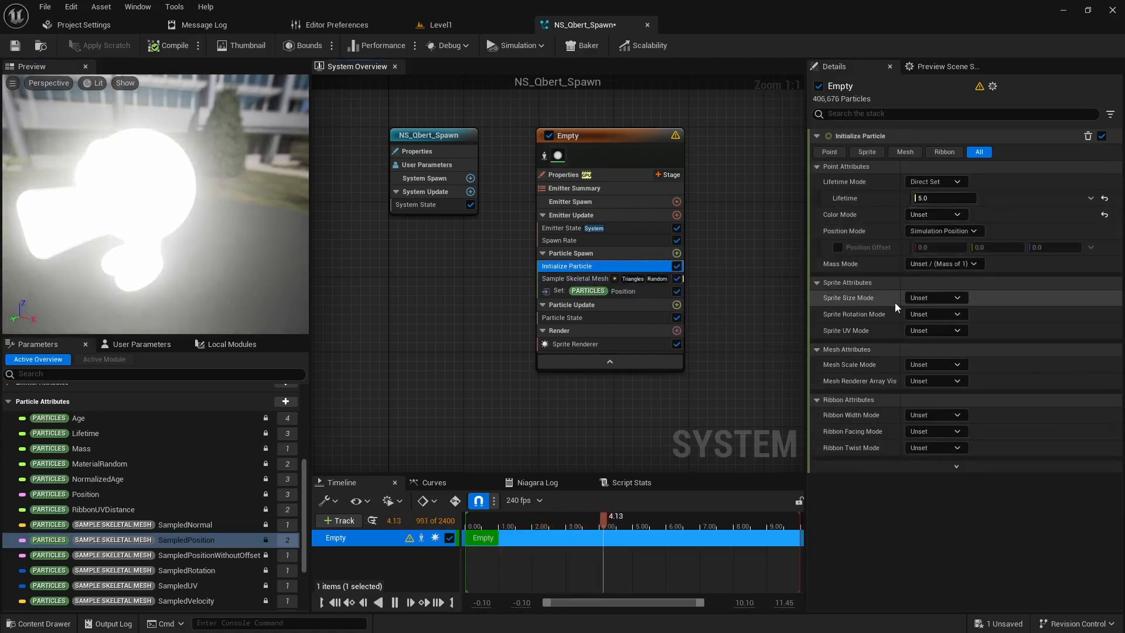
{"action": "left_click", "coordinate": [930, 298]}
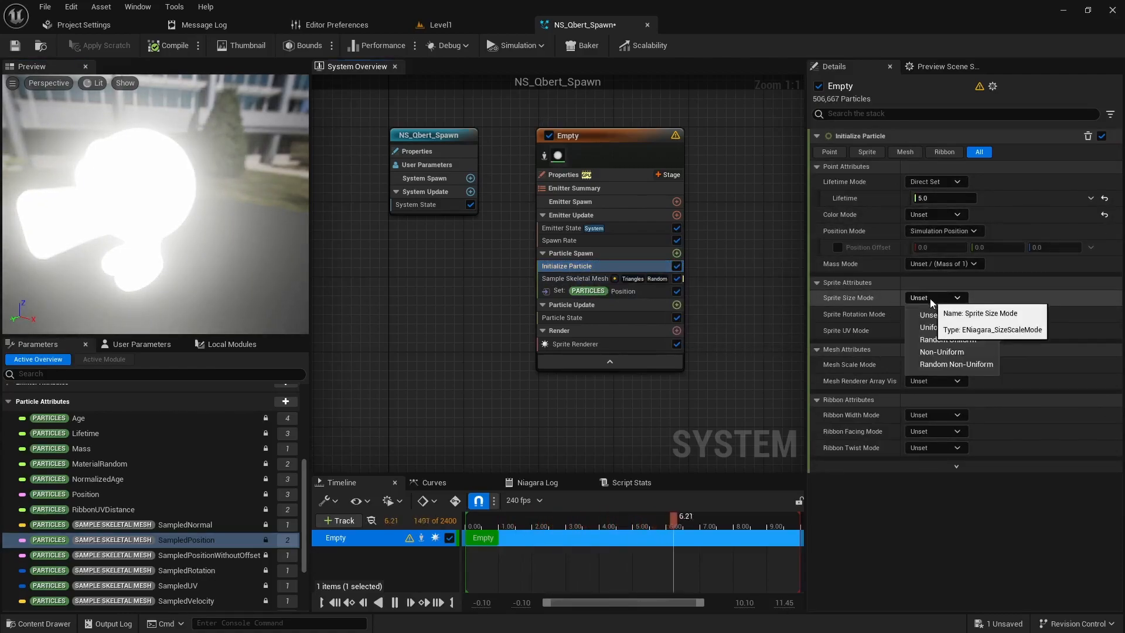
{"action": "left_click", "coordinate": [933, 326]}
{"action": "left_click", "coordinate": [941, 315]}
{"action": "type", "text": "1"}
{"action": "key", "text": "Return"}
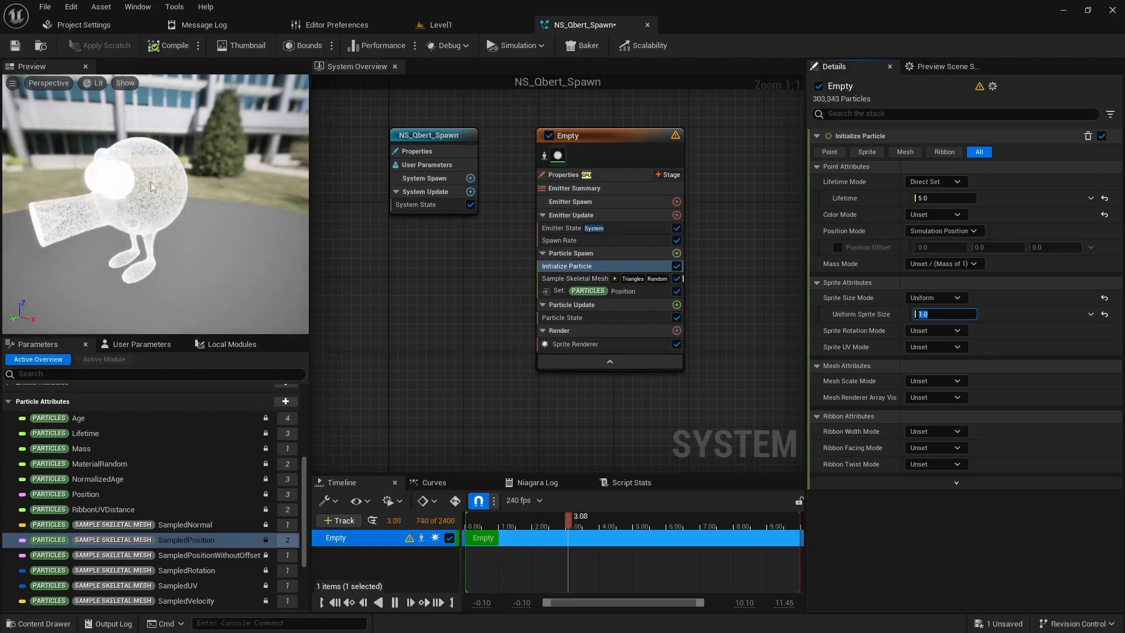
Step: Set the particles' Color Mode to Direct Set and choose an orange with R 0.84375, G 0.315725 and B 0.0
{"action": "left_click", "coordinate": [930, 215]}
{"action": "left_click", "coordinate": [936, 244]}
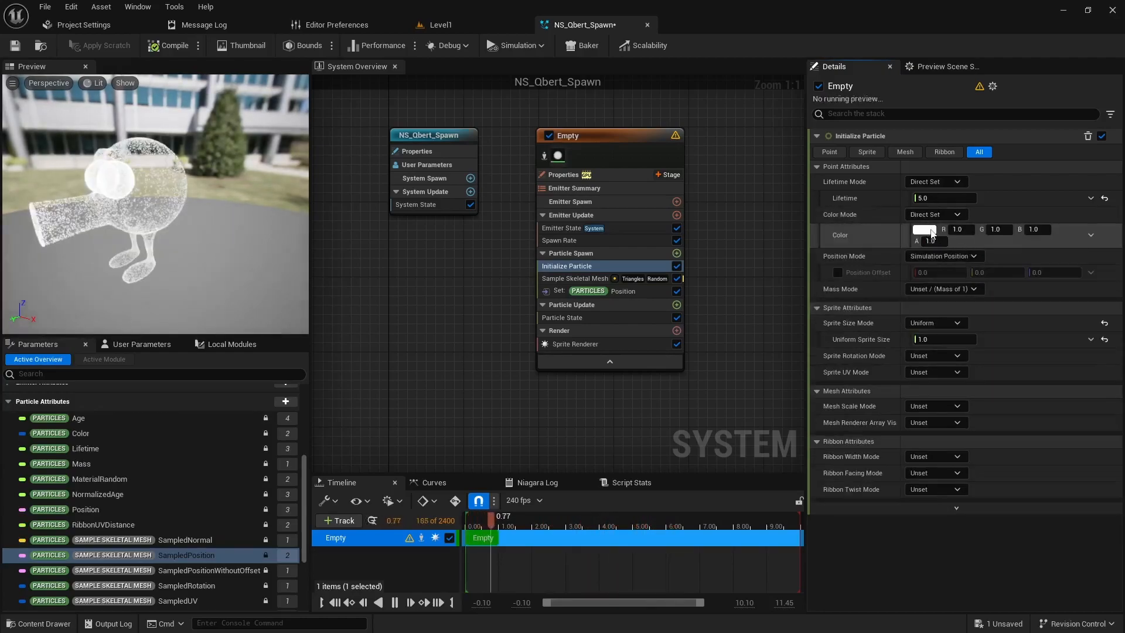
{"action": "left_click", "coordinate": [924, 229]}
{"action": "left_click_drag", "start_coordinate": [742, 340], "coordinate": [813, 362]}
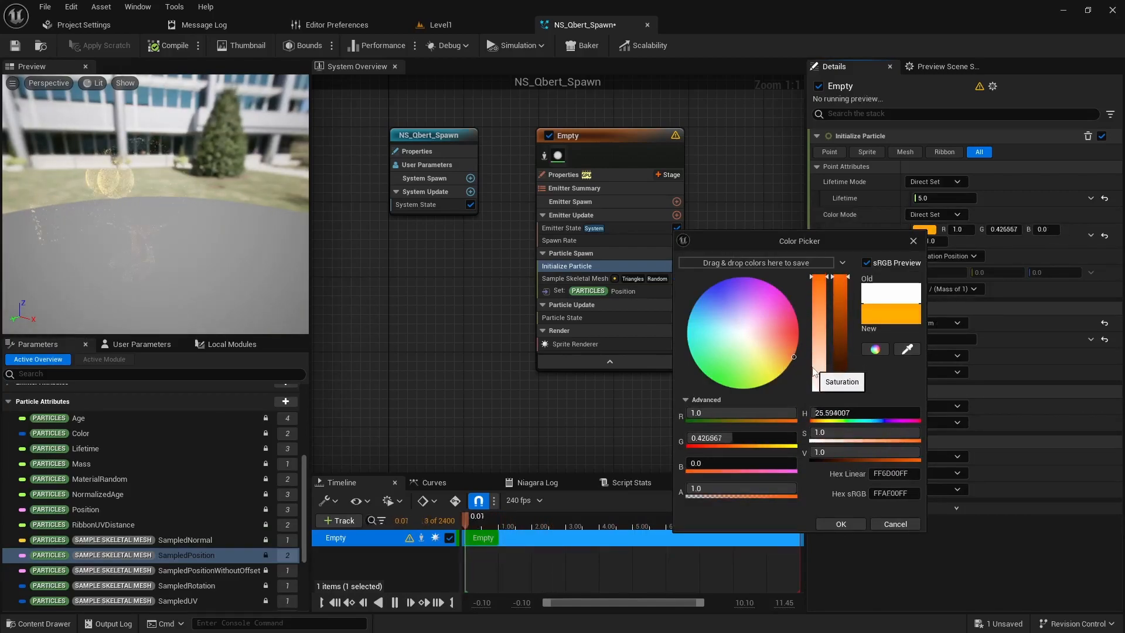
{"action": "left_click", "coordinate": [844, 296]}
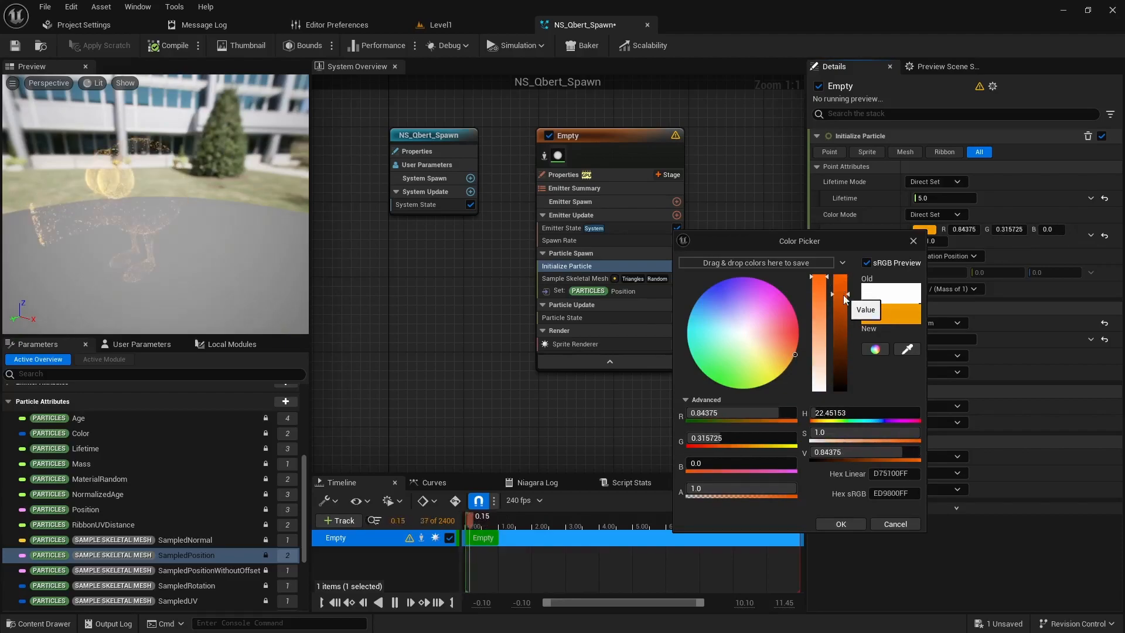
{"action": "left_click", "coordinate": [844, 524]}
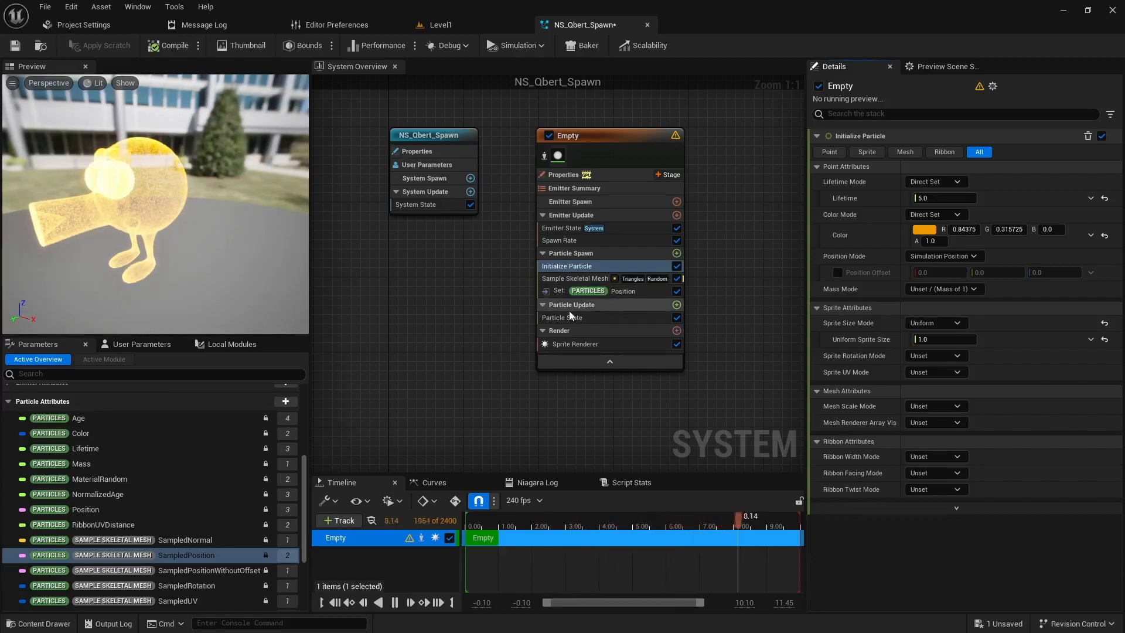
Step: Add a Curl Noise Force module to Particle Update and resolve its dependency by adding Solve Forces and Velocity
{"action": "left_click", "coordinate": [676, 305]}
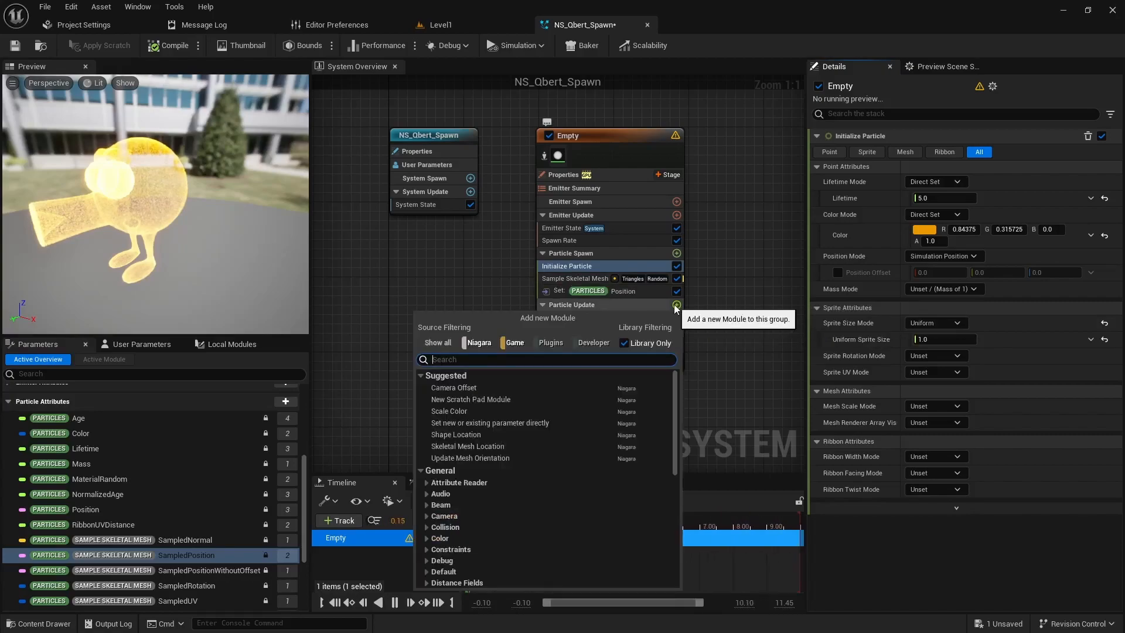
{"action": "type", "text": "curl"}
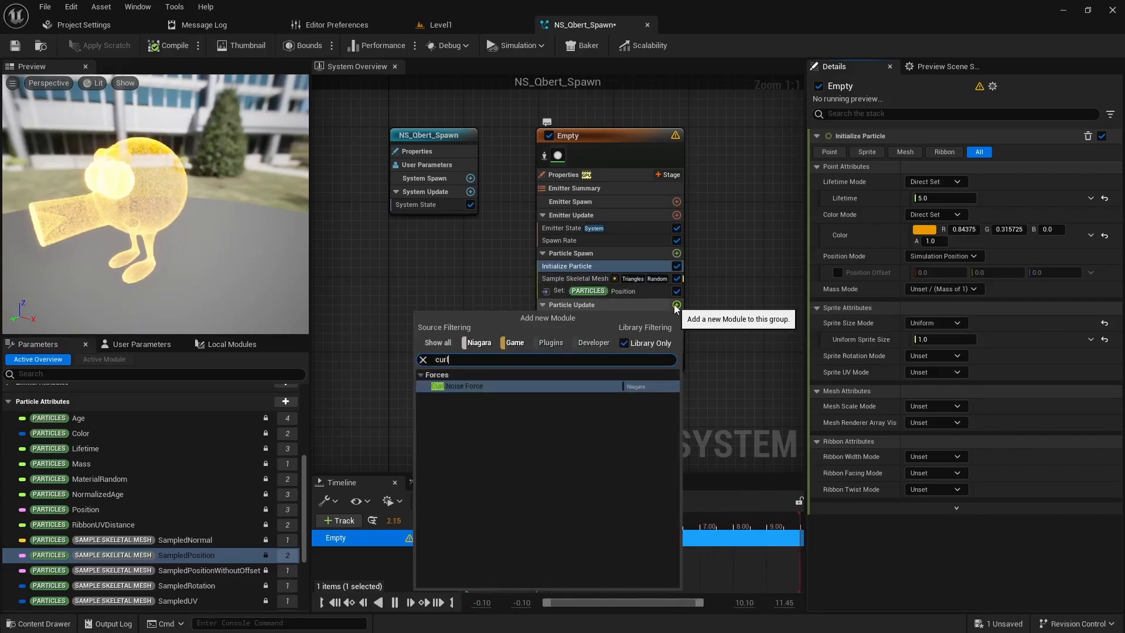
{"action": "left_click", "coordinate": [463, 387]}
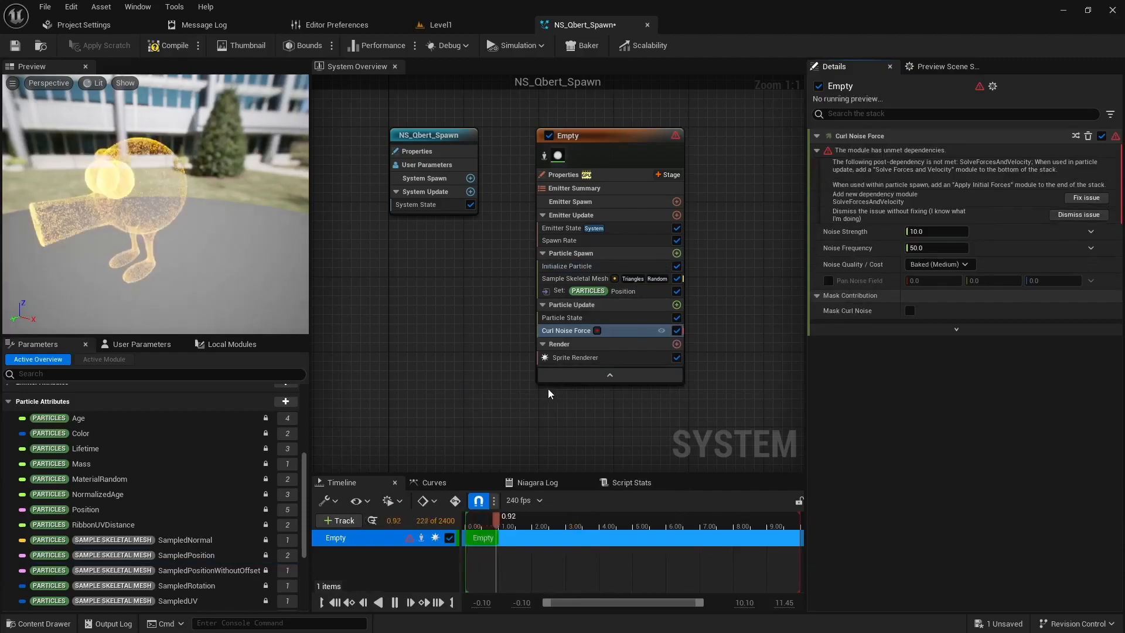
{"action": "left_click", "coordinate": [1072, 199]}
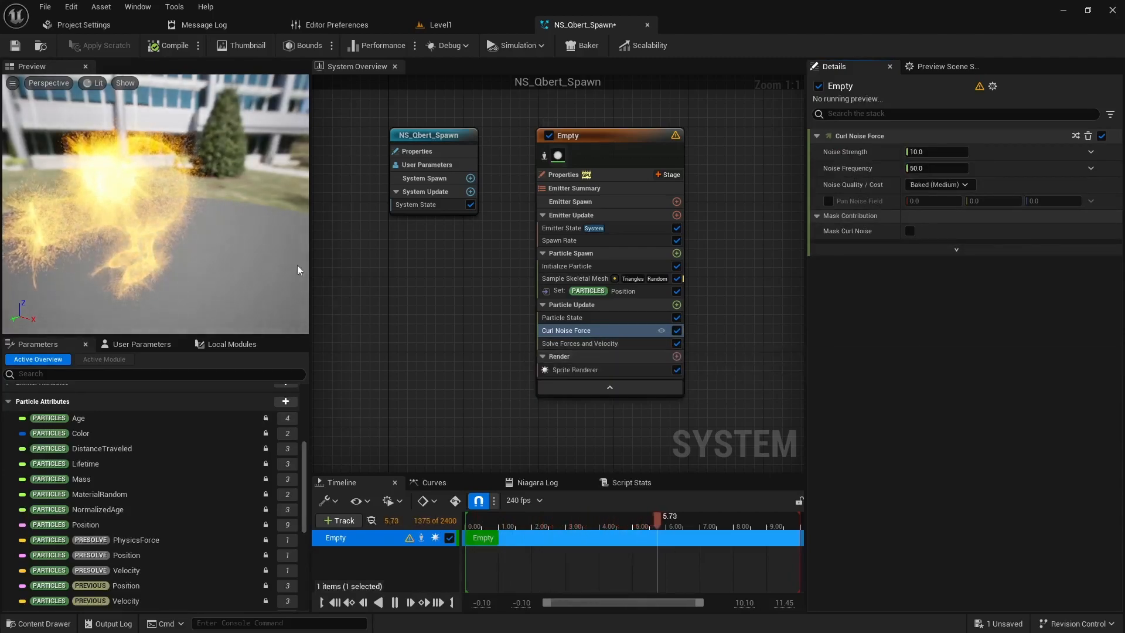
Step: Inspect the curl noise in the preview and set the Curl Noise Force's Noise Strength to 50
{"action": "left_click_drag", "start_coordinate": [192, 248], "coordinate": [162, 267]}
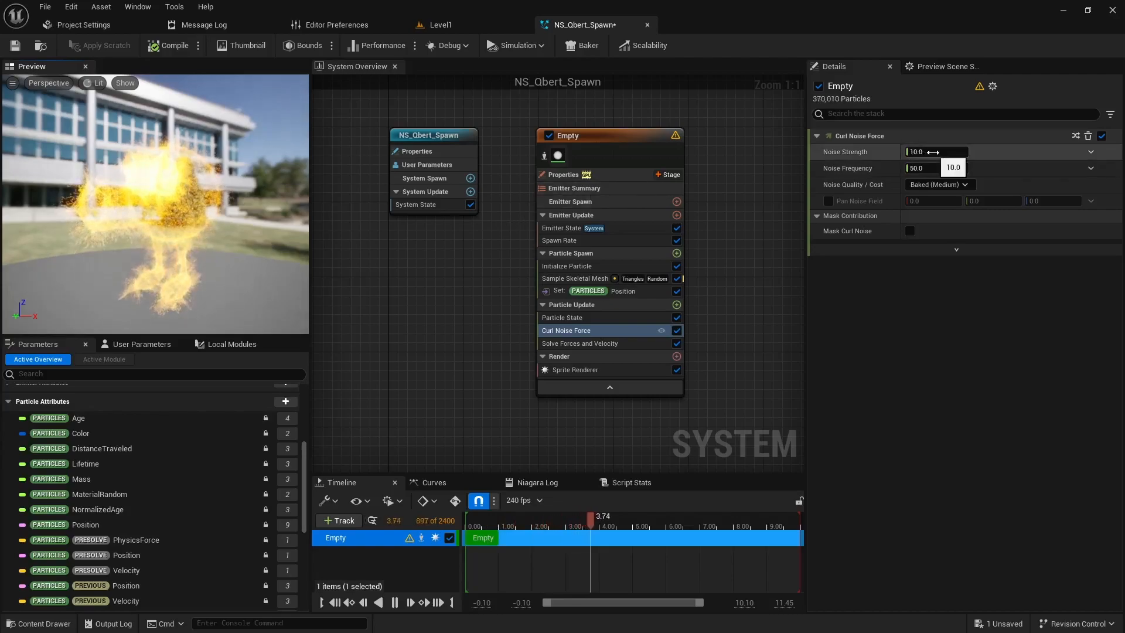
{"action": "type", "text": "50"}
{"action": "key", "text": "Return"}
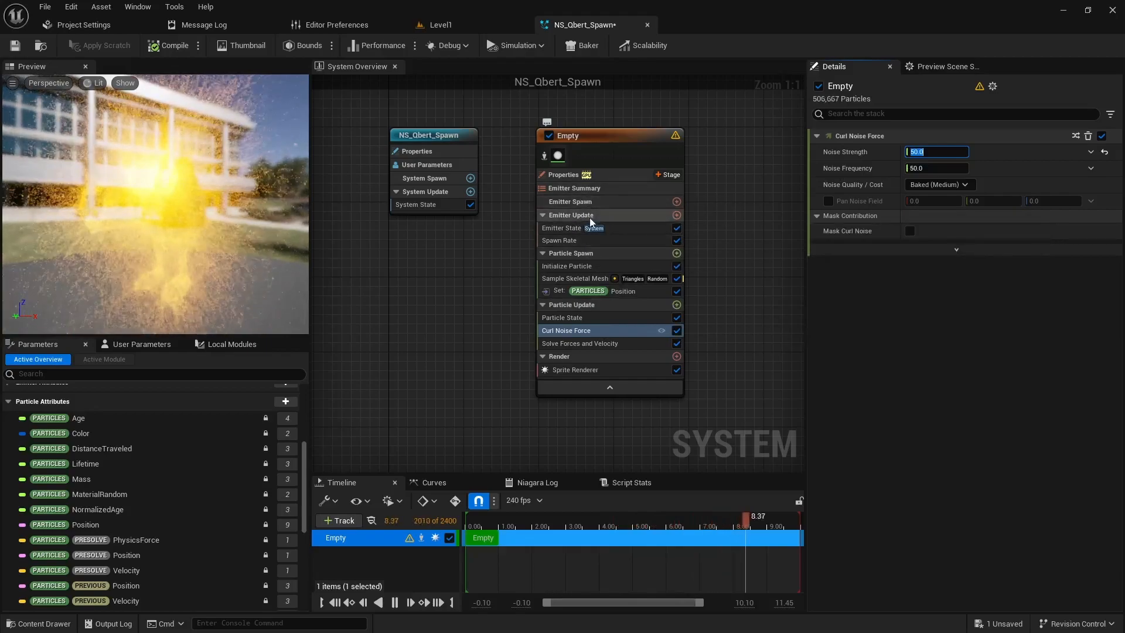
Step: Set the Emitter State's Life Cycle Mode to Self and Loop Behavior to Once, and save the Niagara system
{"action": "left_click", "coordinate": [569, 229]}
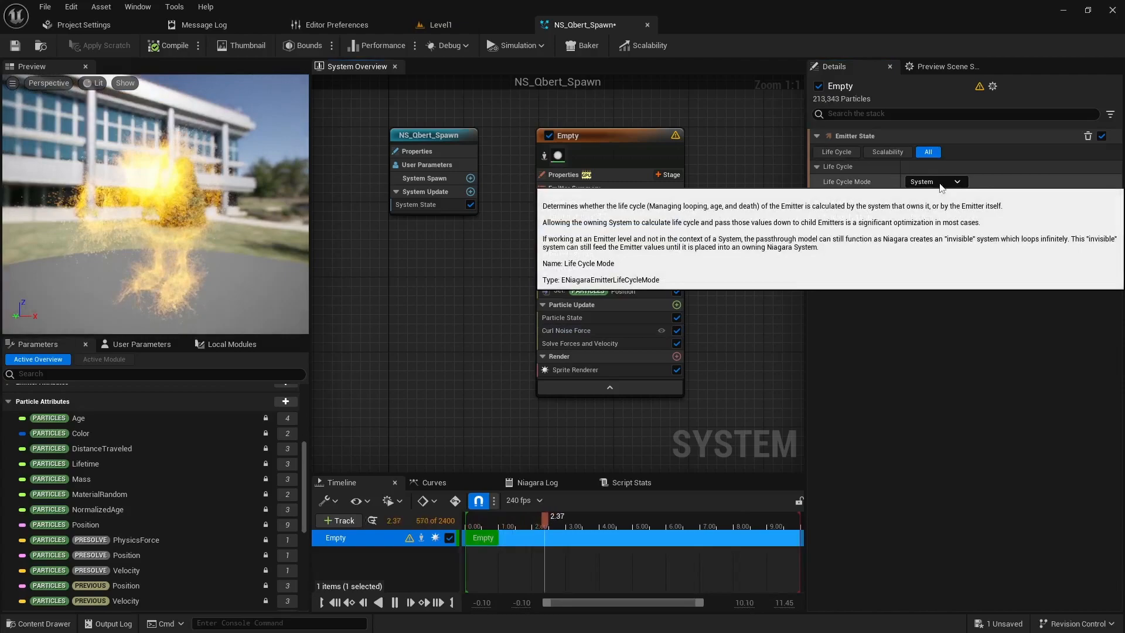
{"action": "left_click", "coordinate": [934, 181]}
{"action": "left_click", "coordinate": [928, 211]}
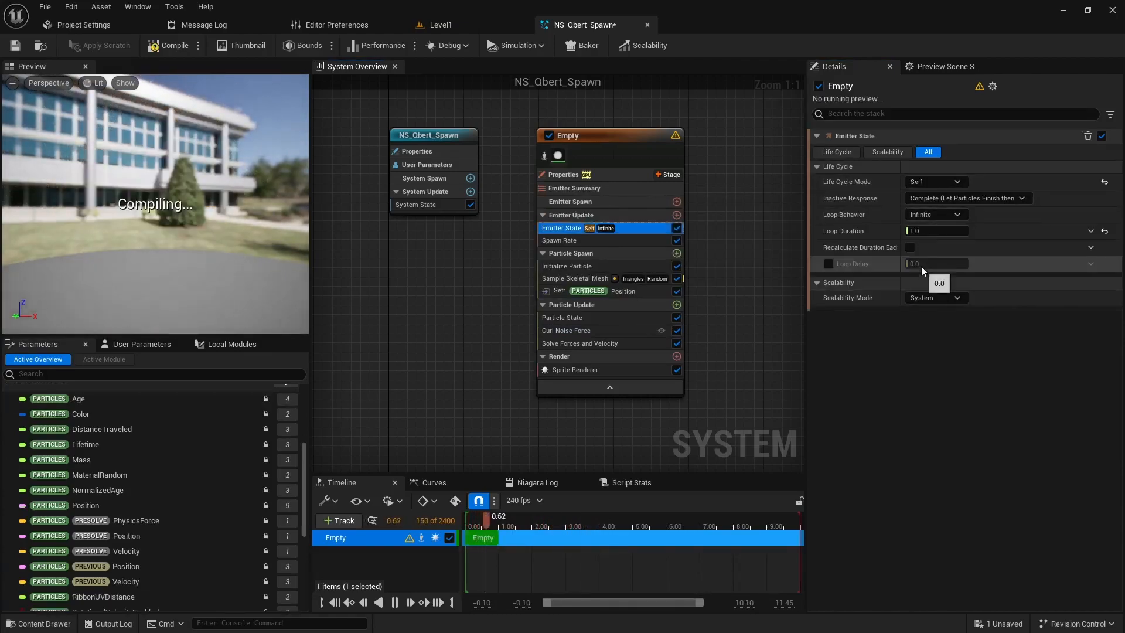
{"action": "left_click", "coordinate": [957, 215]}
{"action": "left_click", "coordinate": [932, 244]}
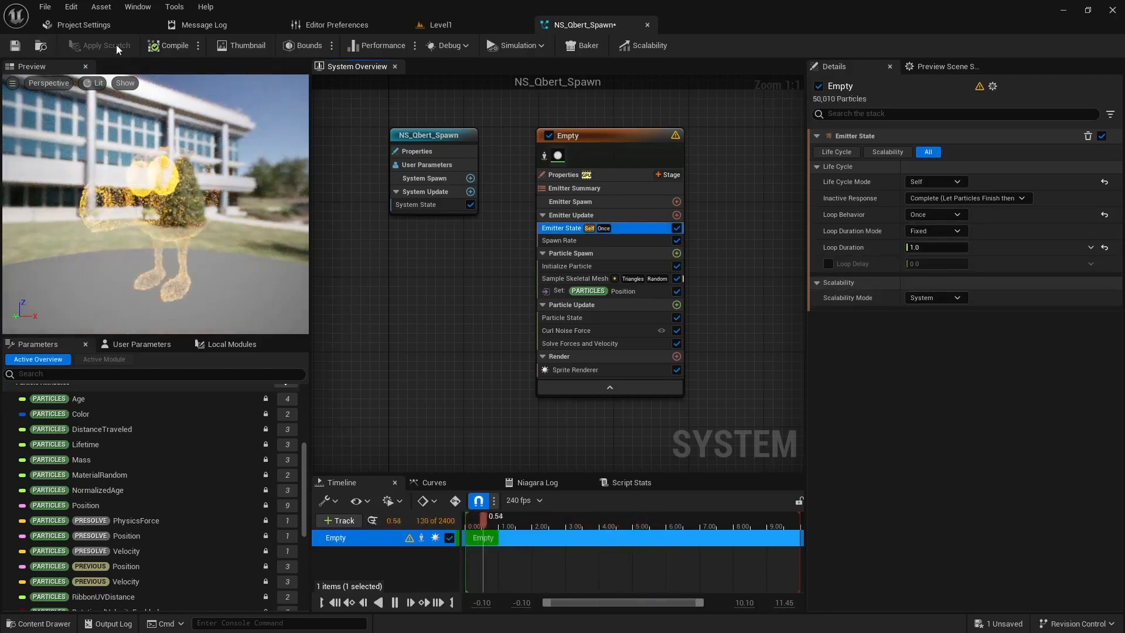
{"action": "left_click", "coordinate": [14, 45]}
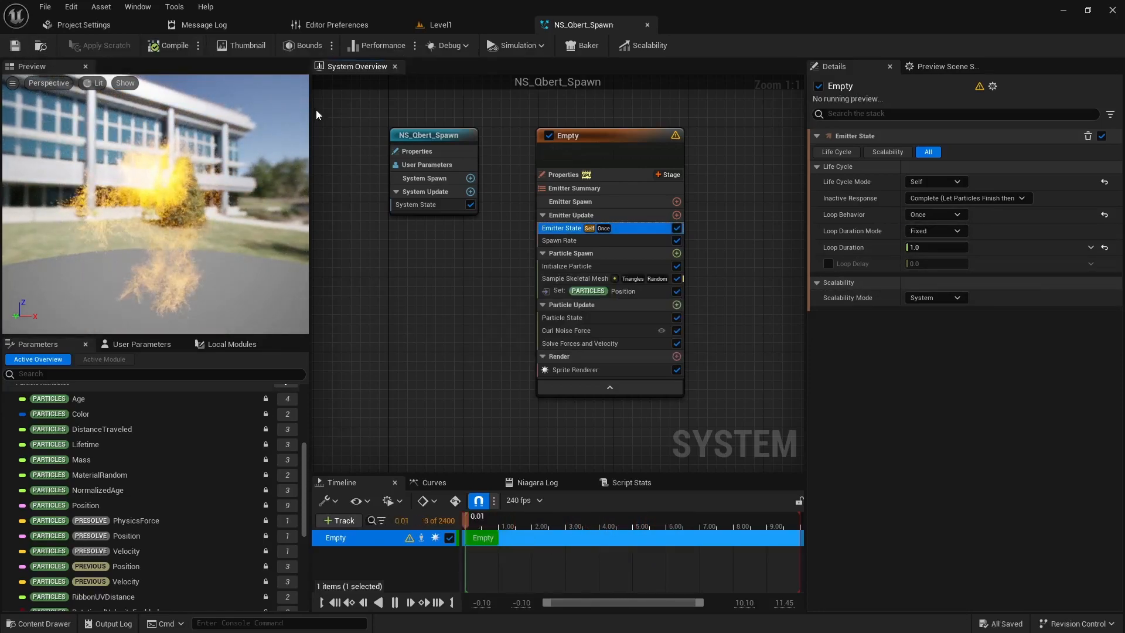
Step: Open the BP_Qbert blueprint from the level's _blueprints folder and show its Viewport
{"action": "left_click", "coordinate": [460, 26]}
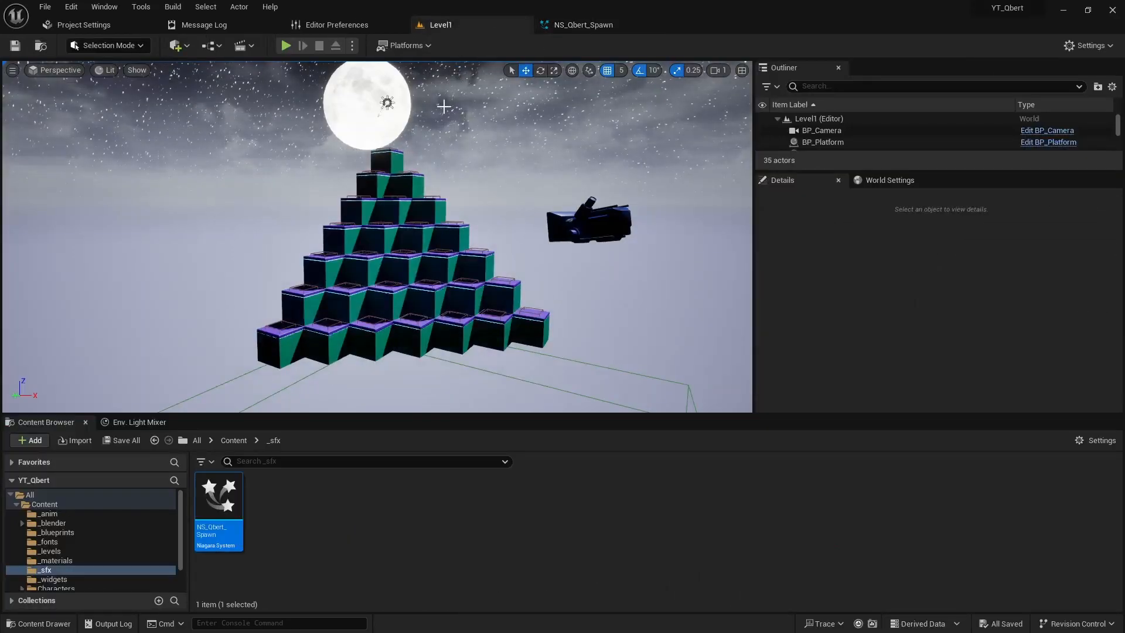
{"action": "left_click", "coordinate": [57, 532]}
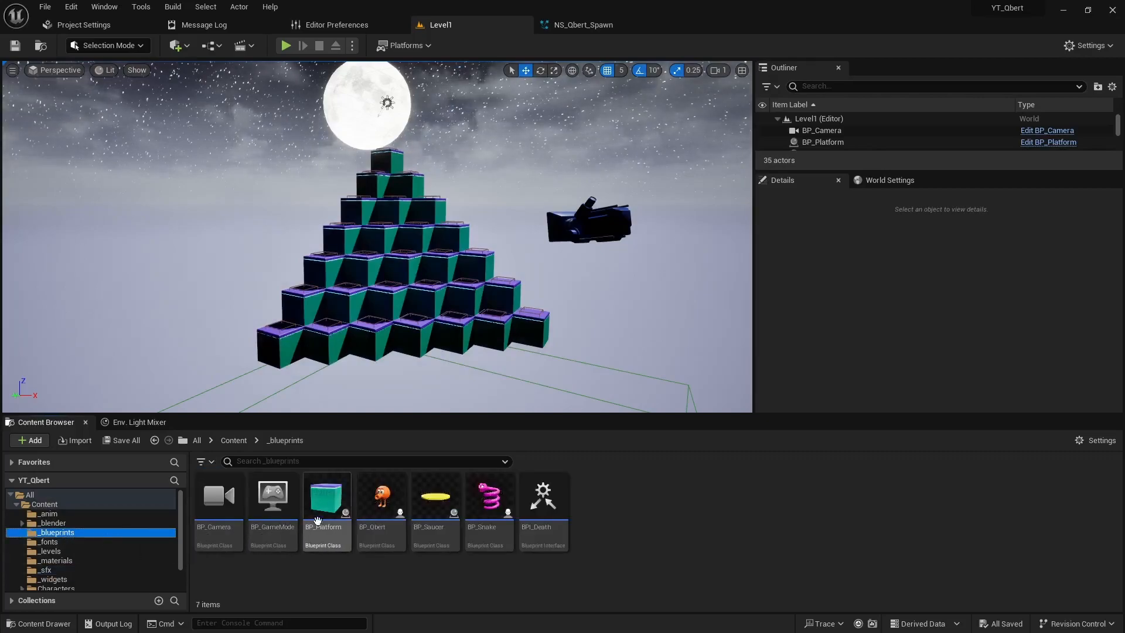
{"action": "double_click", "coordinate": [385, 494]}
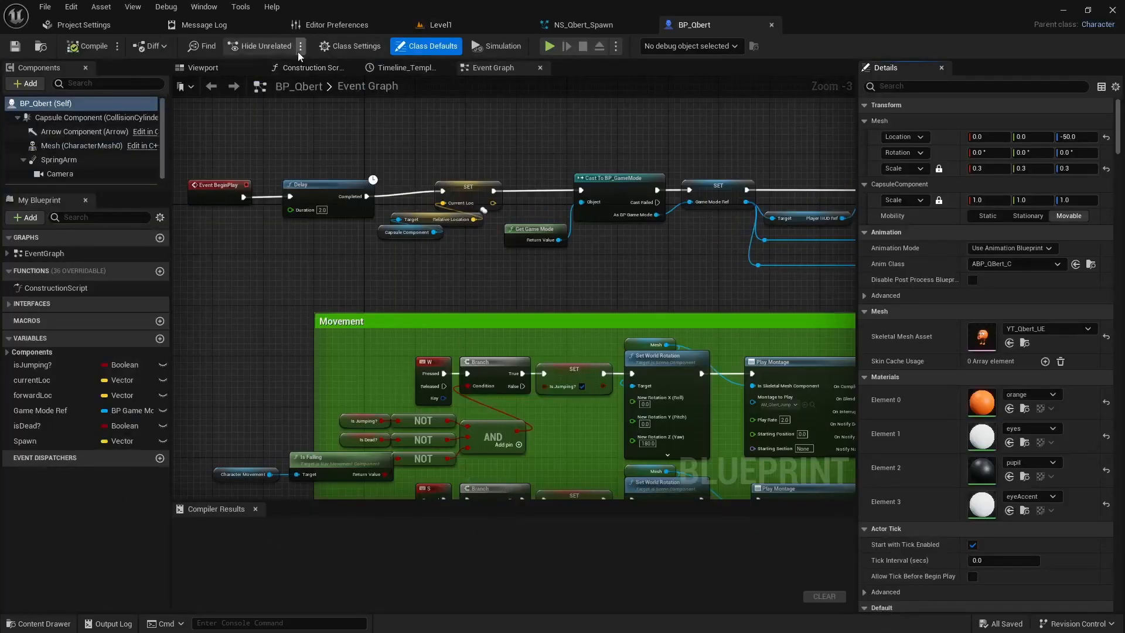
{"action": "left_click", "coordinate": [202, 67]}
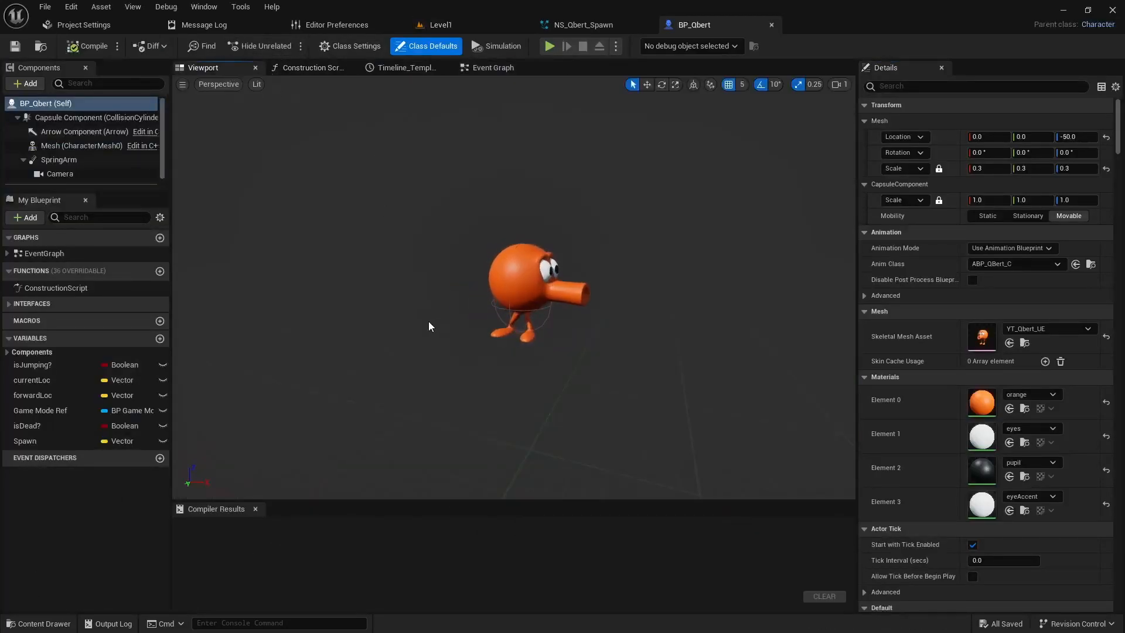
Step: Select NS_Qbert_Spawn in the _sfx folder and add it to BP_Qbert as a Niagara Particle System component
{"action": "key", "text": "ctrl+space"}
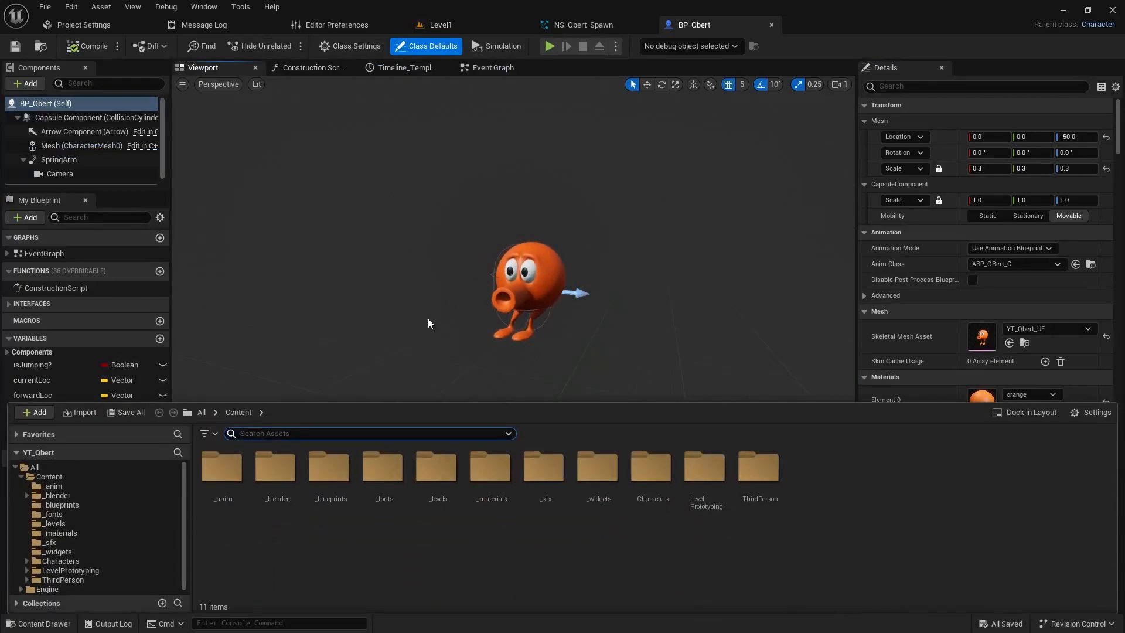
{"action": "double_click", "coordinate": [554, 480]}
{"action": "left_click", "coordinate": [230, 469]}
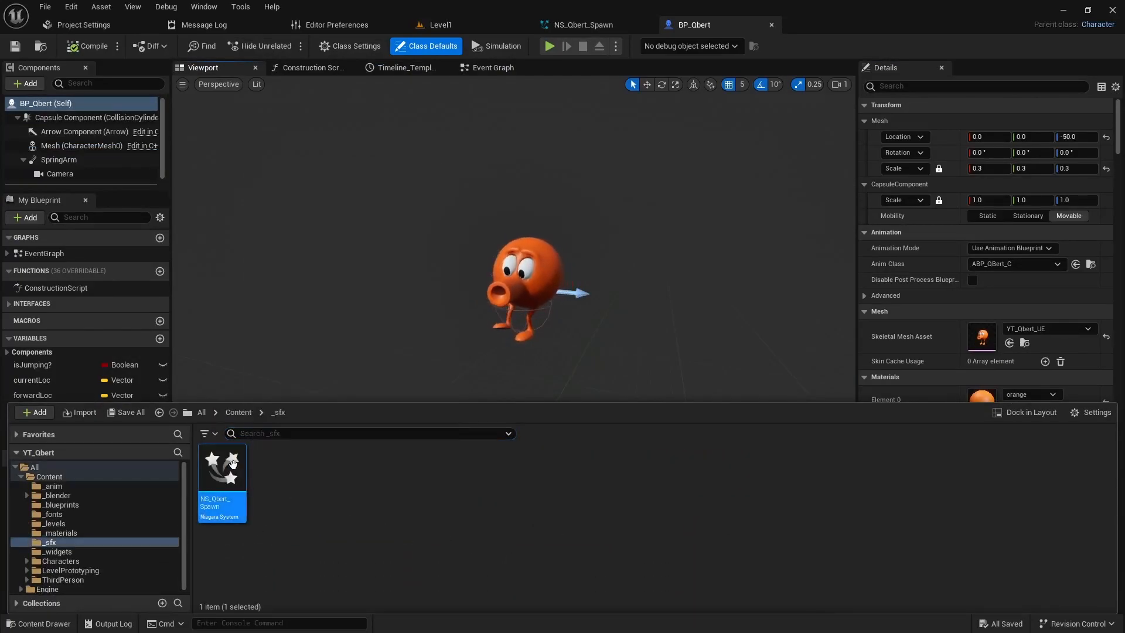
{"action": "left_click", "coordinate": [24, 87]}
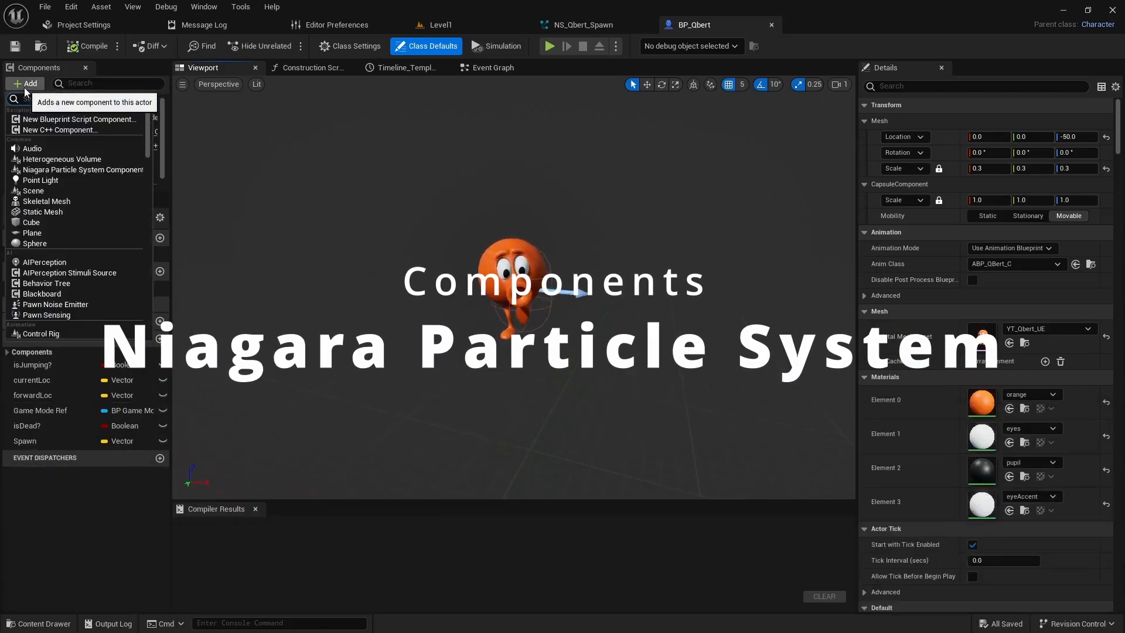
{"action": "left_click", "coordinate": [102, 171]}
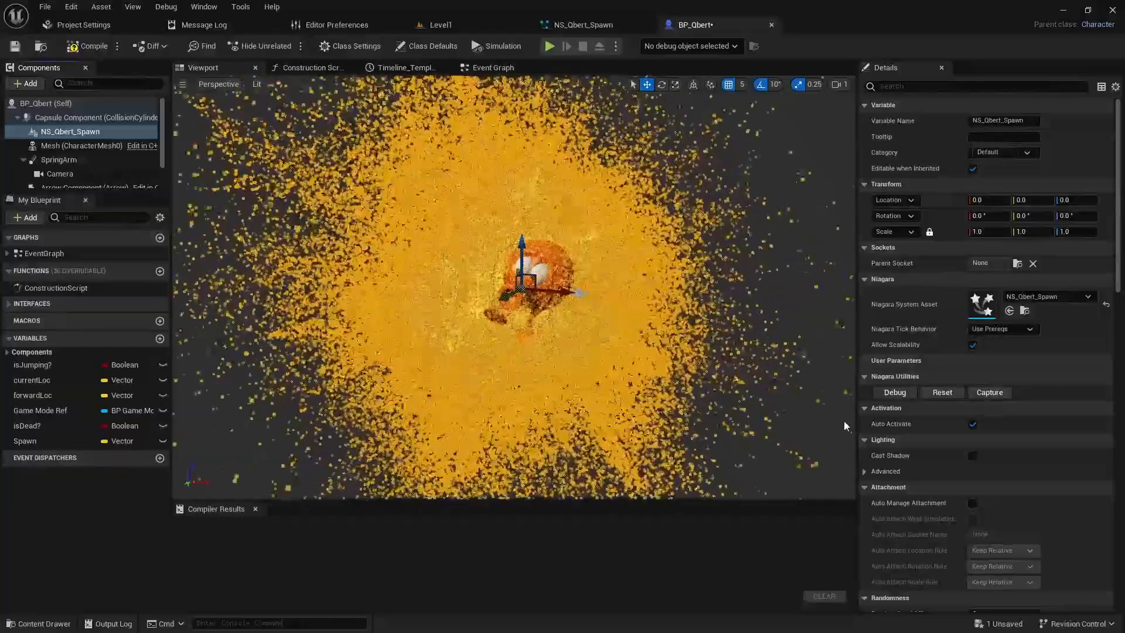
Step: Turn off Auto Activate on the NS_Qbert_Spawn component and compile BP_Qbert
{"action": "left_click", "coordinate": [970, 424]}
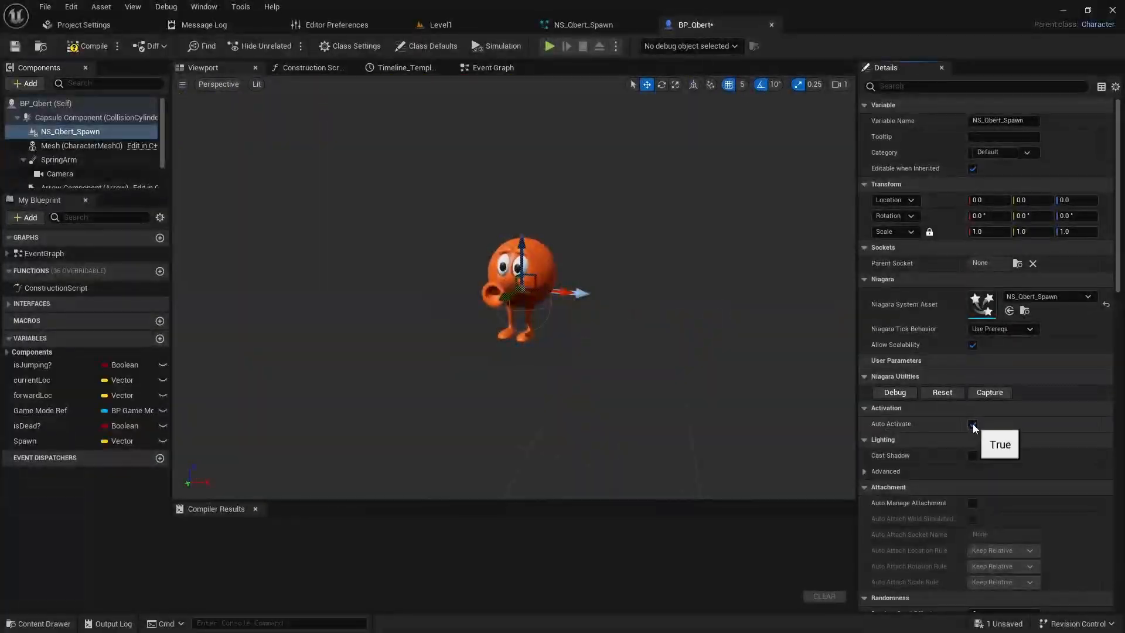
{"action": "left_click", "coordinate": [973, 423]}
{"action": "left_click", "coordinate": [88, 46]}
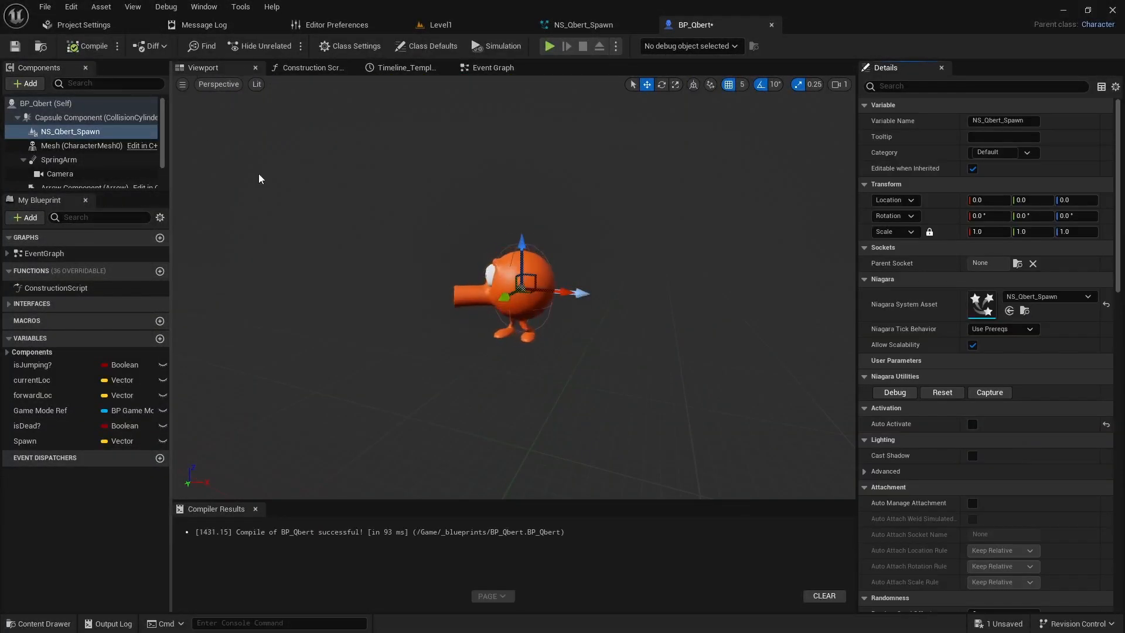
Step: Examine the Event Player Death chain in the Event Graph, from the Set Hidden in Game node to the respawn's Set World Location
{"action": "left_click", "coordinate": [492, 68]}
{"action": "scroll", "coordinate": [428, 279], "scroll_direction": "down", "scroll_amount": 2}
{"action": "right_click_drag", "start_coordinate": [520, 181], "coordinate": [359, 385]}
{"action": "right_click_drag", "start_coordinate": [304, 319], "coordinate": [471, 341]}
{"action": "scroll", "coordinate": [471, 341], "scroll_direction": "up", "scroll_amount": 2}
{"action": "right_click_drag", "start_coordinate": [383, 279], "coordinate": [431, 332]}
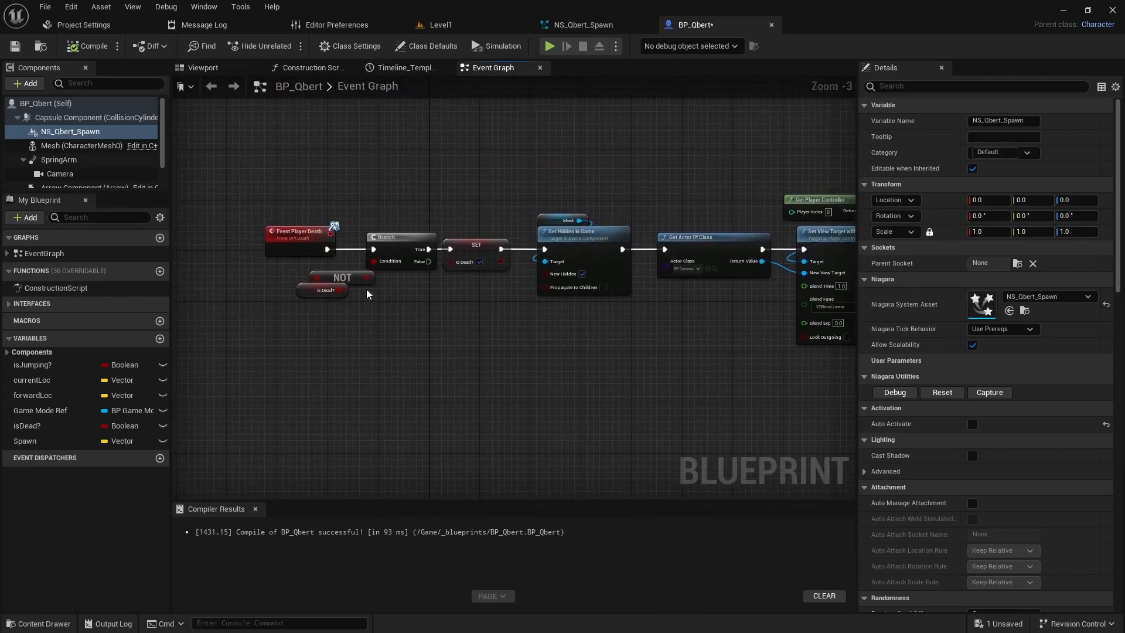
{"action": "right_click_drag", "start_coordinate": [425, 242], "coordinate": [434, 298]}
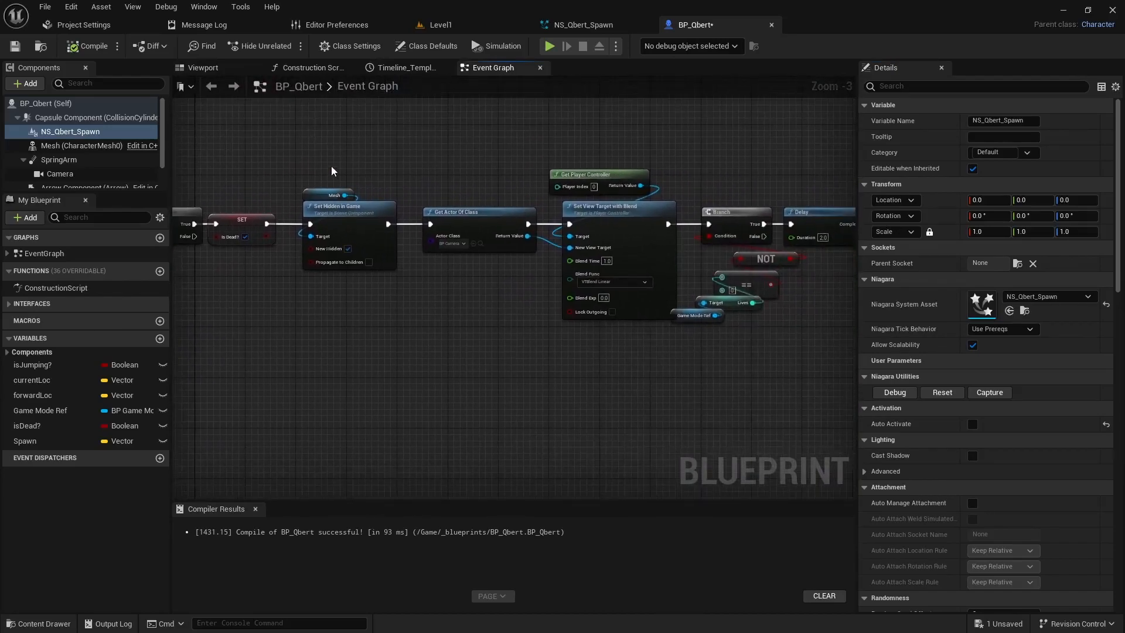
{"action": "left_click_drag", "start_coordinate": [368, 308], "coordinate": [368, 307]}
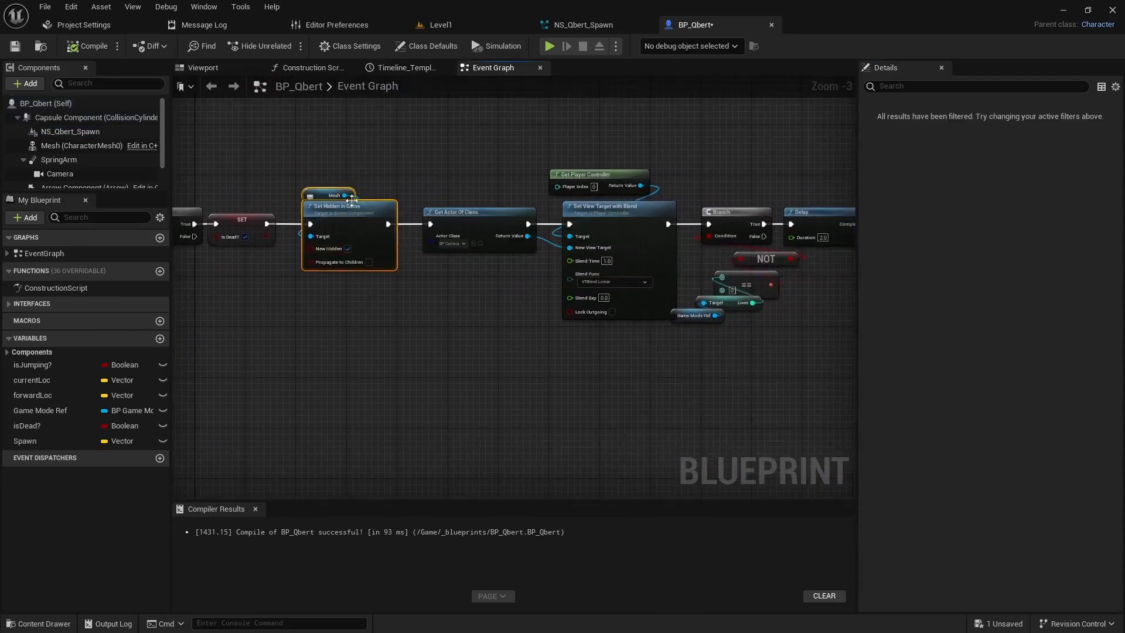
{"action": "right_click_drag", "start_coordinate": [515, 298], "coordinate": [404, 356]}
{"action": "right_click_drag", "start_coordinate": [499, 315], "coordinate": [453, 170]}
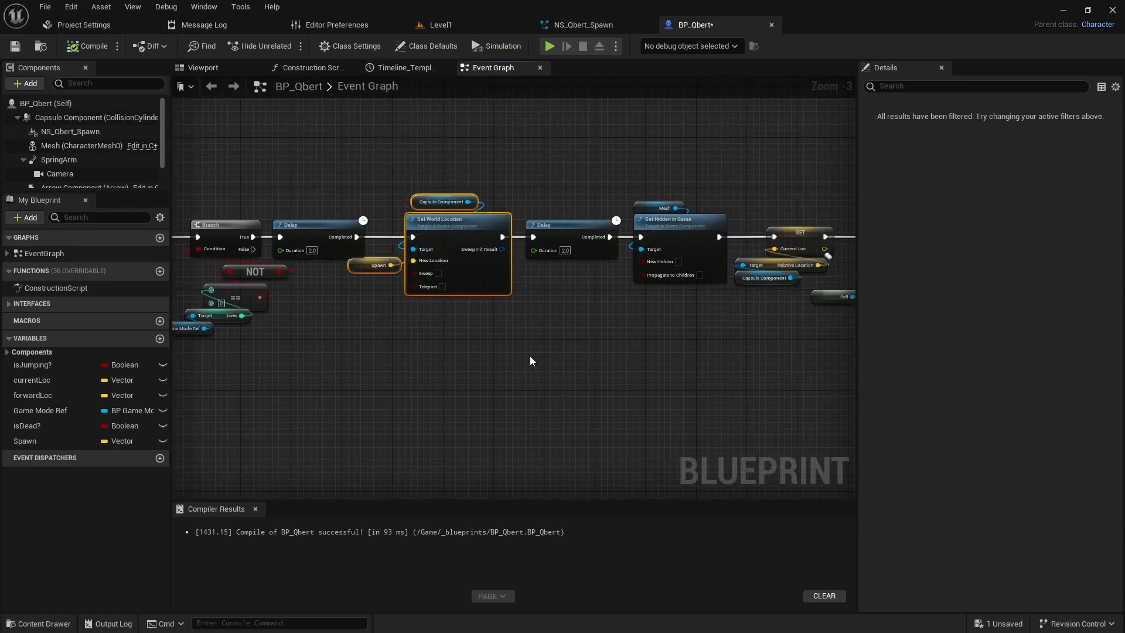
Step: Move the second Delay node and all nodes after it further along to make room after the respawn's Set World Location node
{"action": "right_click_drag", "start_coordinate": [618, 342], "coordinate": [448, 339]}
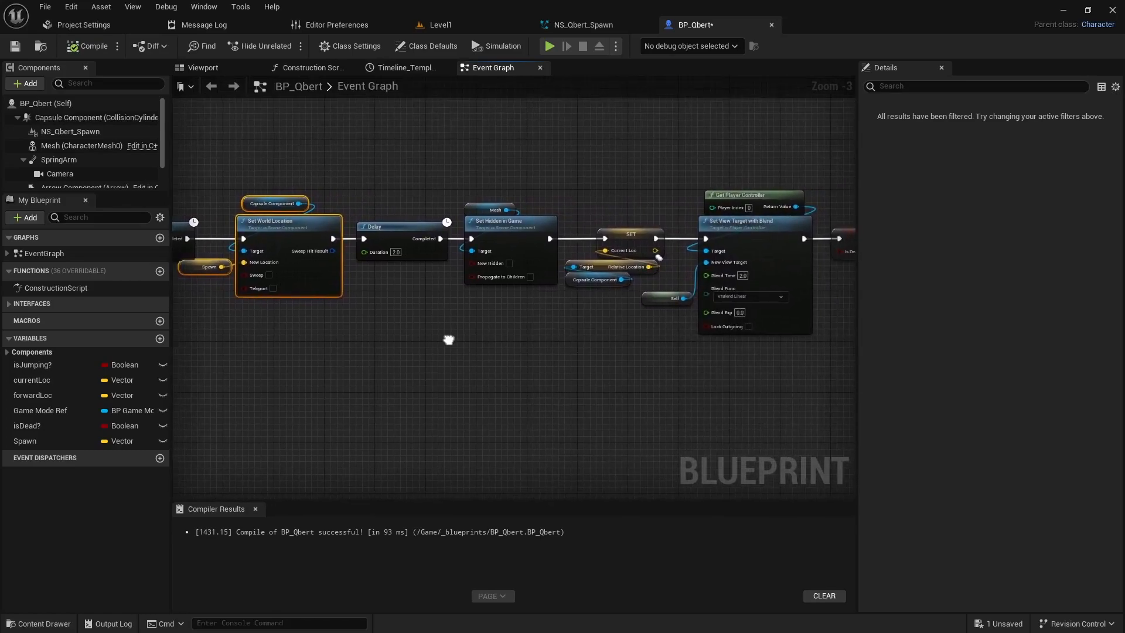
{"action": "left_click", "coordinate": [397, 232]}
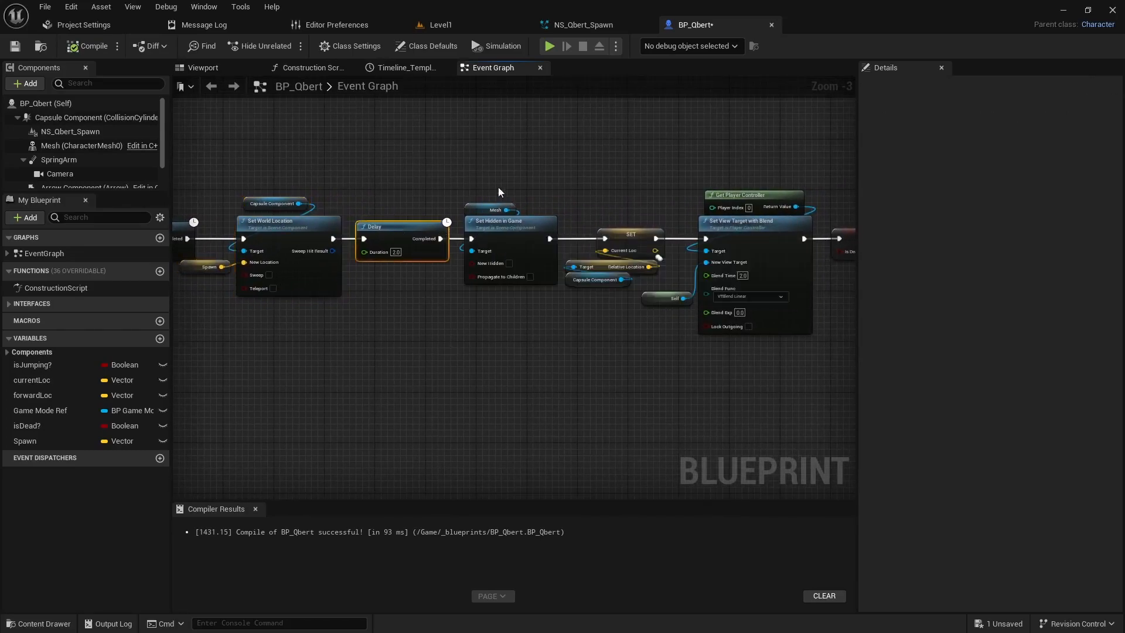
{"action": "scroll", "coordinate": [514, 349], "scroll_direction": "down", "scroll_amount": 2}
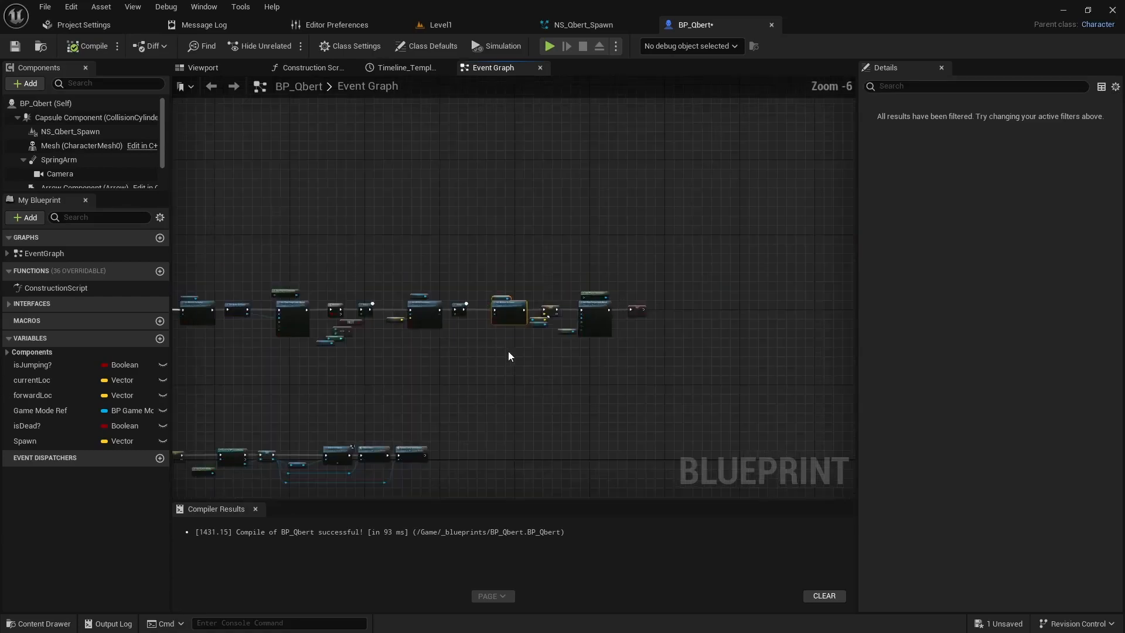
{"action": "scroll", "coordinate": [496, 358], "scroll_direction": "up", "scroll_amount": 1}
{"action": "left_click_drag", "start_coordinate": [425, 198], "coordinate": [554, 287]}
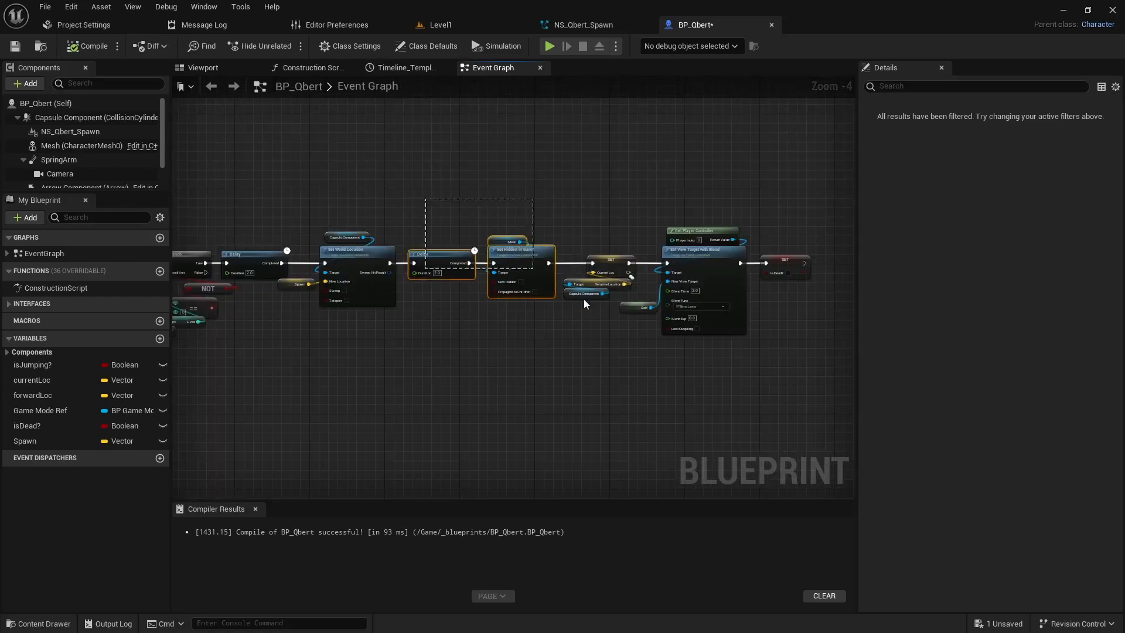
{"action": "left_click_drag", "start_coordinate": [436, 261], "coordinate": [536, 256]}
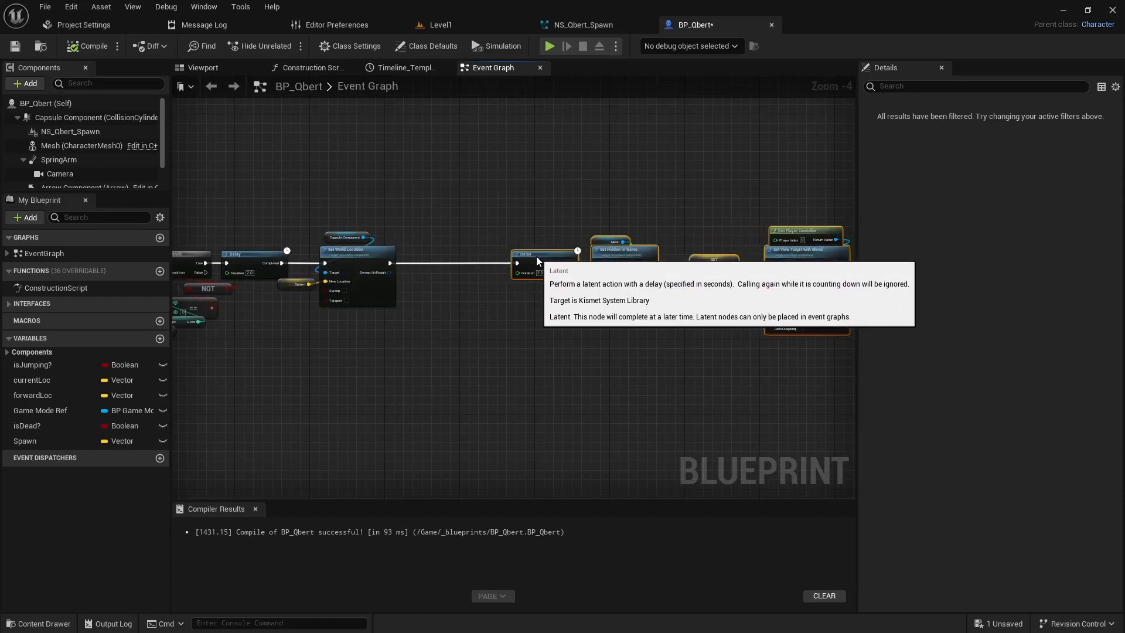
{"action": "left_click", "coordinate": [459, 302]}
{"action": "right_click_drag", "start_coordinate": [458, 301], "coordinate": [461, 301]}
{"action": "scroll", "coordinate": [461, 301], "scroll_direction": "up", "scroll_amount": 3}
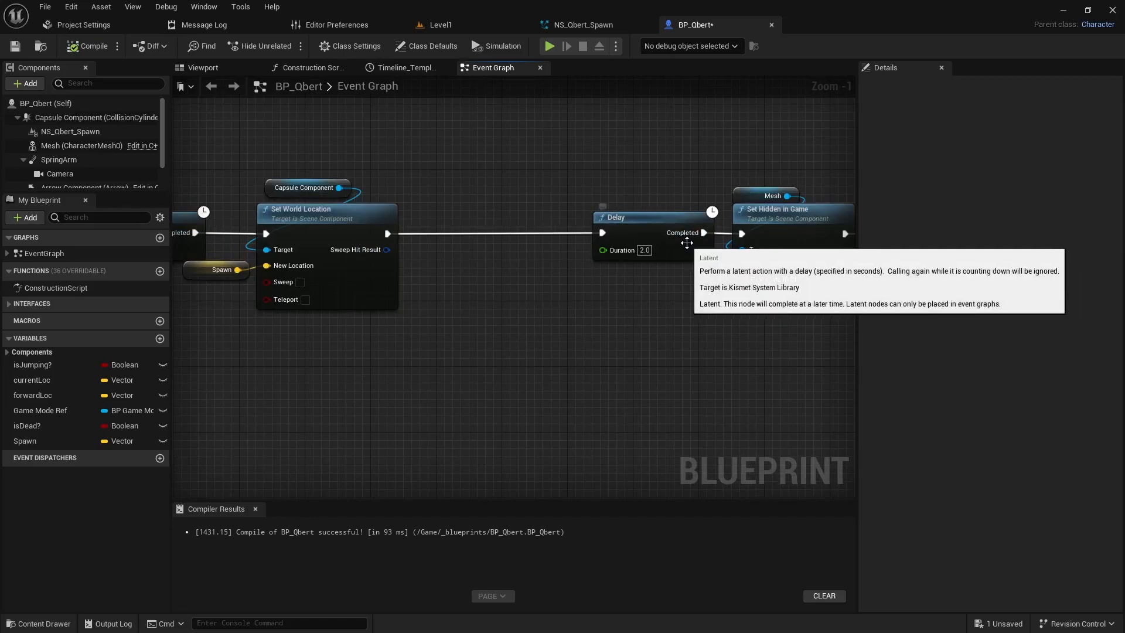
Step: Add a reference to the NS_Qbert_Spawn component in the gap before the Delay node and create a Set Active node from it
{"action": "left_click", "coordinate": [70, 133]}
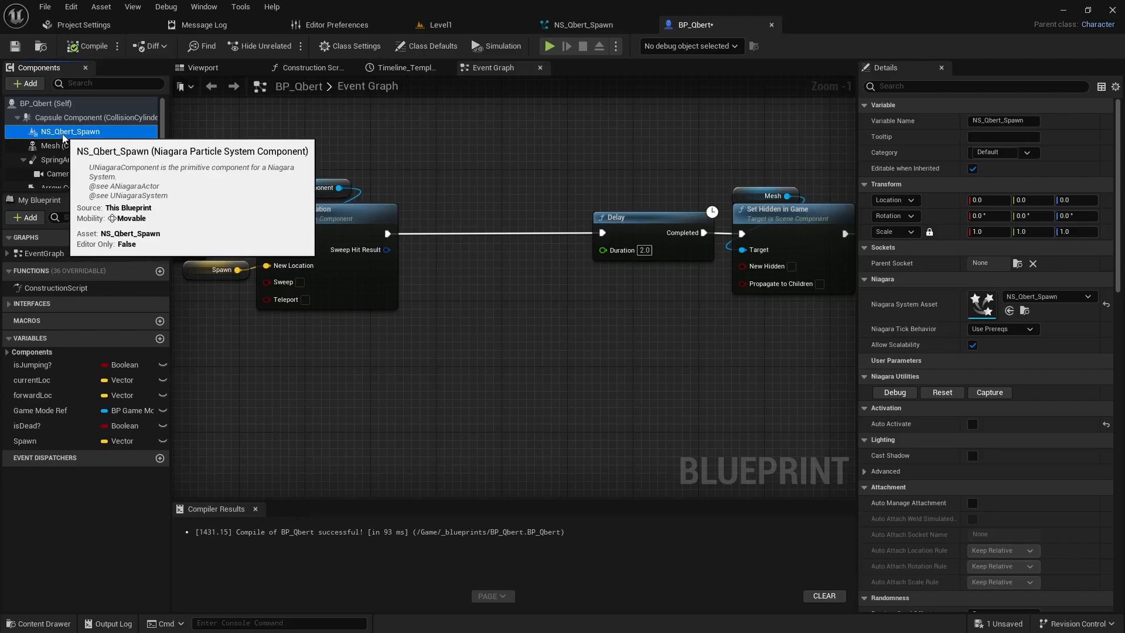
{"action": "left_click_drag", "start_coordinate": [63, 137], "coordinate": [237, 146]}
{"action": "left_click_drag", "start_coordinate": [457, 166], "coordinate": [485, 231]}
{"action": "type", "text": "set activ"}
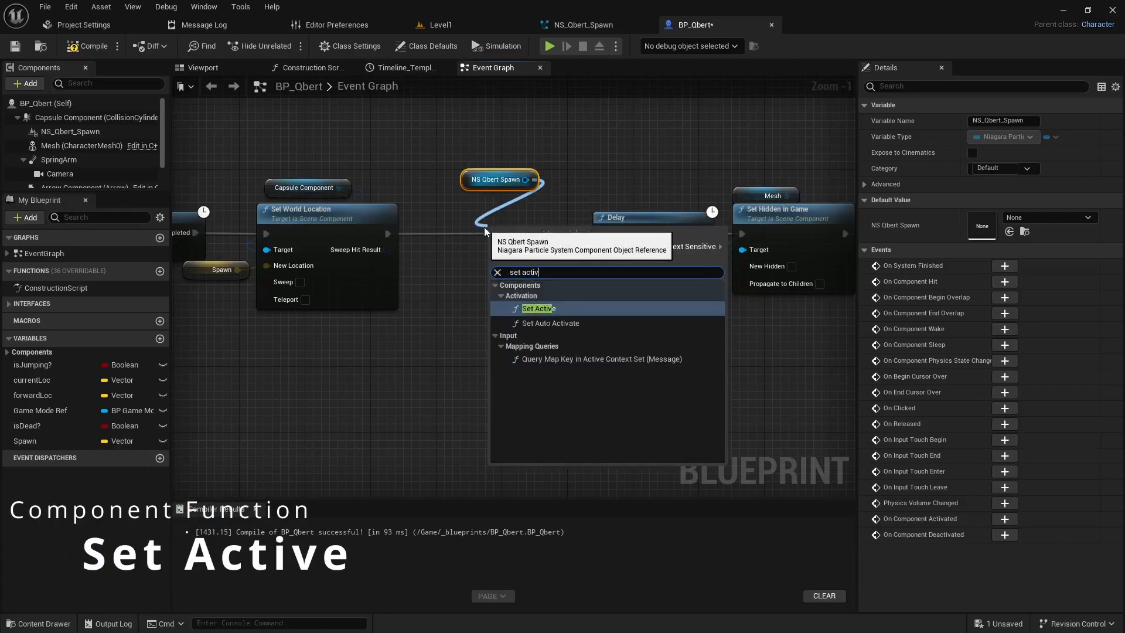
{"action": "key", "text": "Return"}
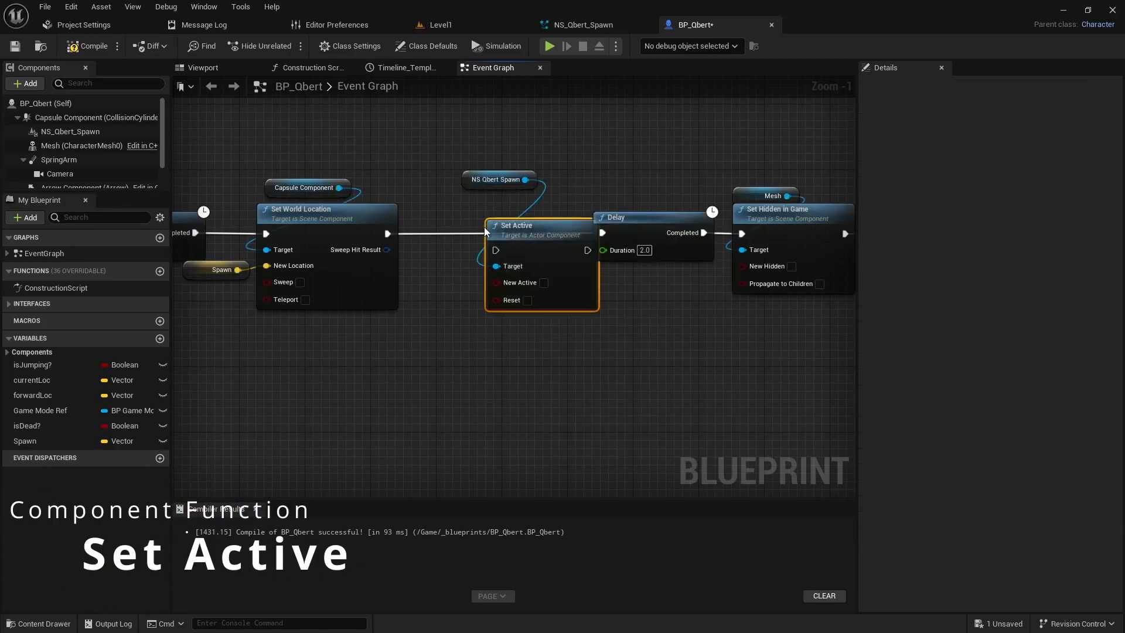
Step: Wire Set Active between Set World Location and Delay with New Active enabled, tidy the NS Qbert Spawn reference and compile
{"action": "left_click_drag", "start_coordinate": [586, 226], "coordinate": [503, 217]}
{"action": "left_click", "coordinate": [494, 276]}
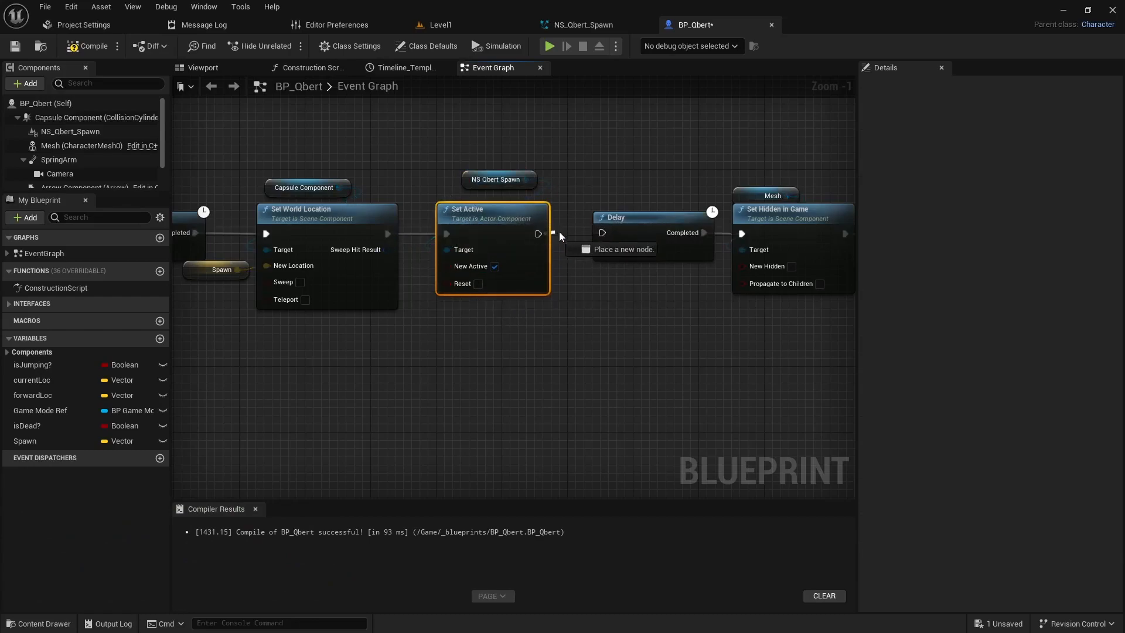
{"action": "left_click_drag", "start_coordinate": [478, 174], "coordinate": [453, 189]}
{"action": "left_click", "coordinate": [88, 47]}
Step: Play-test the level, jumping Qbert across the cubes and off the pyramid to check the respawn particle effect, and end the session
{"action": "left_click", "coordinate": [549, 46]}
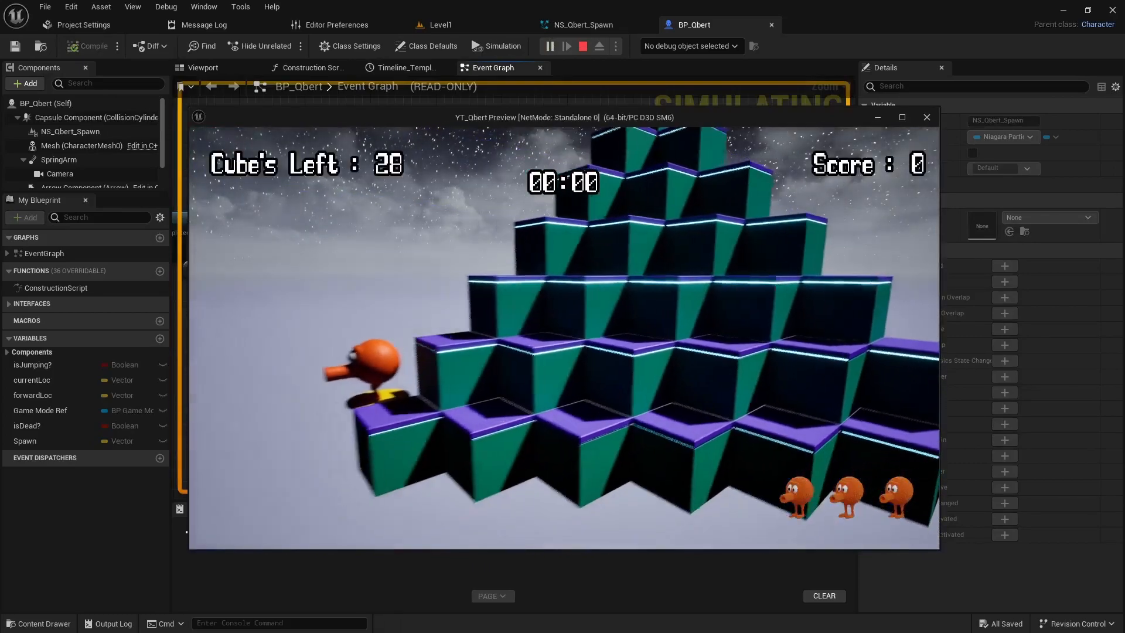
{"action": "key", "text": "d"}
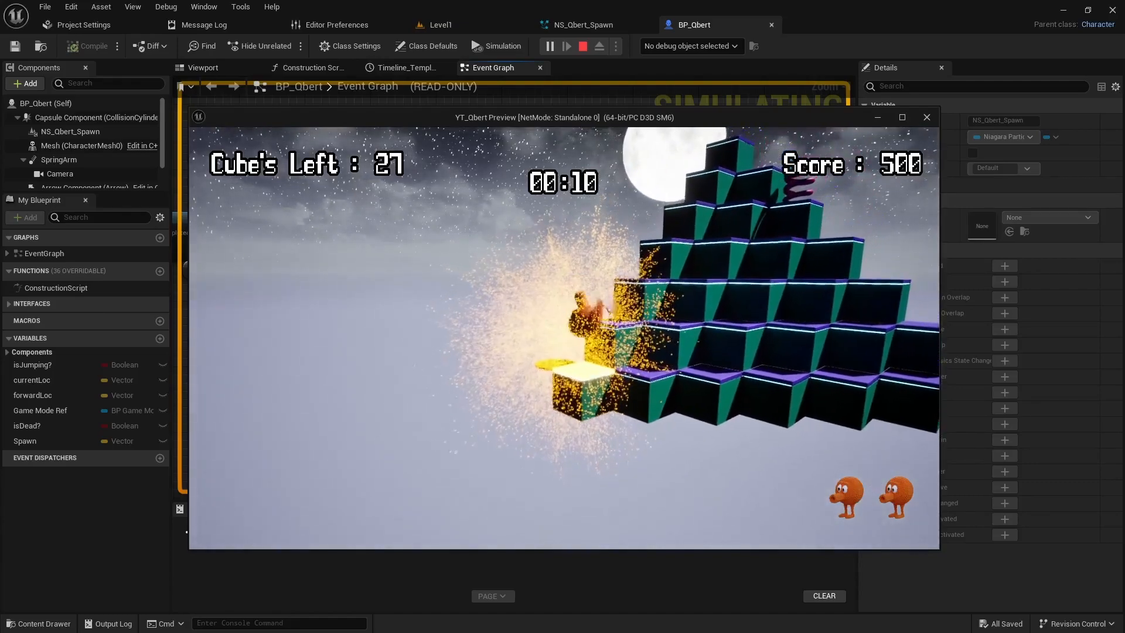
{"action": "key", "text": "w"}
{"action": "key", "text": "w"}
{"action": "key", "text": "w"}
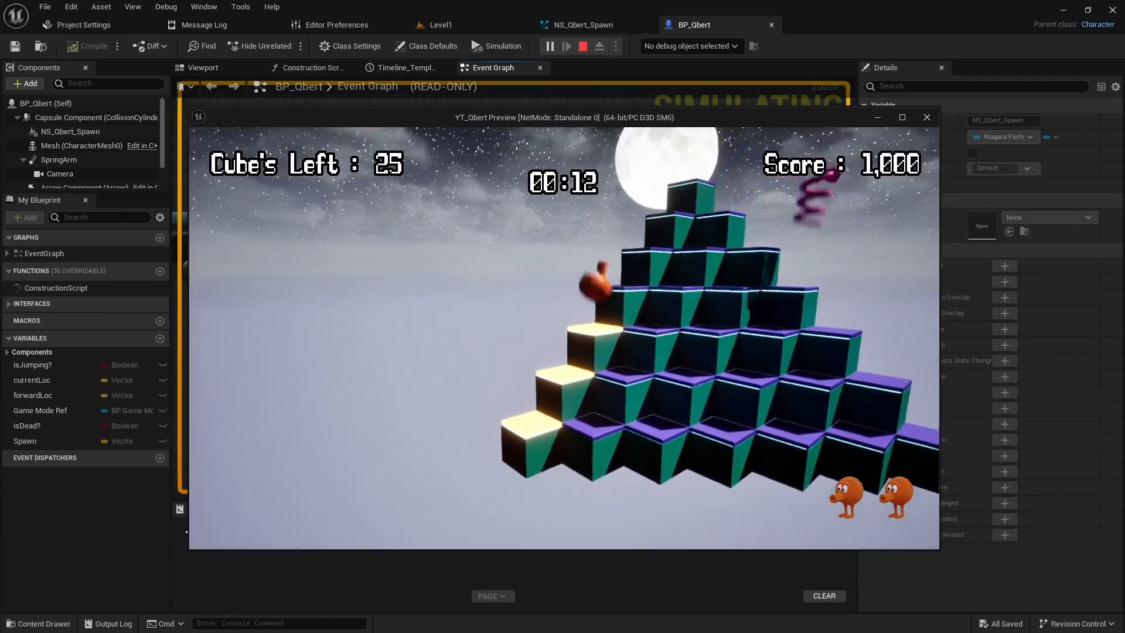
{"action": "key", "text": "d"}
{"action": "key", "text": "d"}
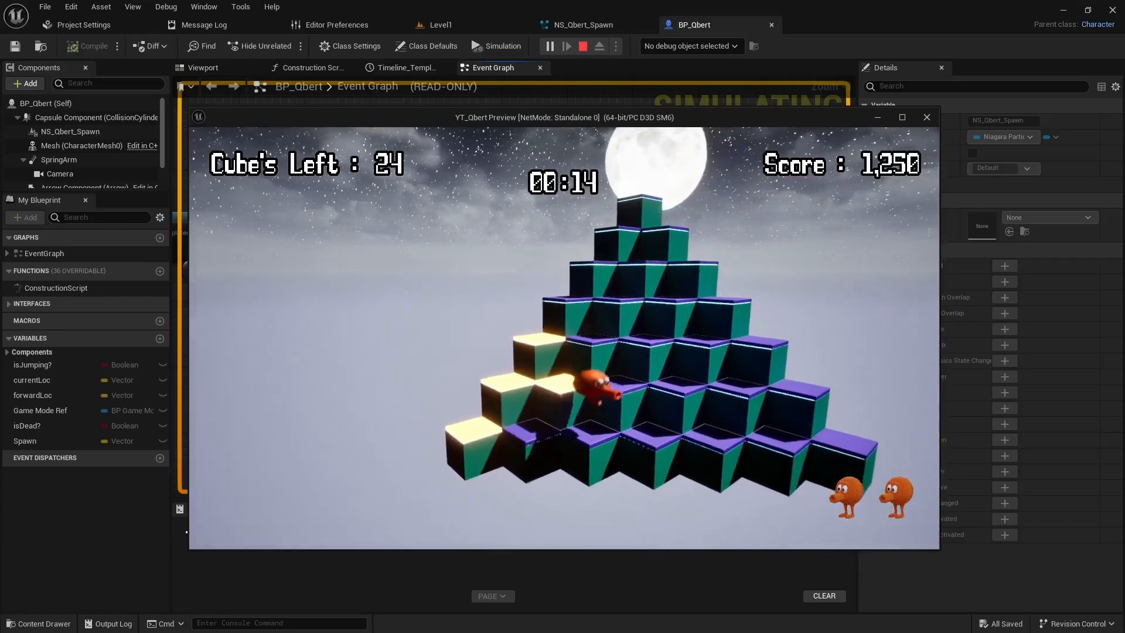
{"action": "key", "text": "d"}
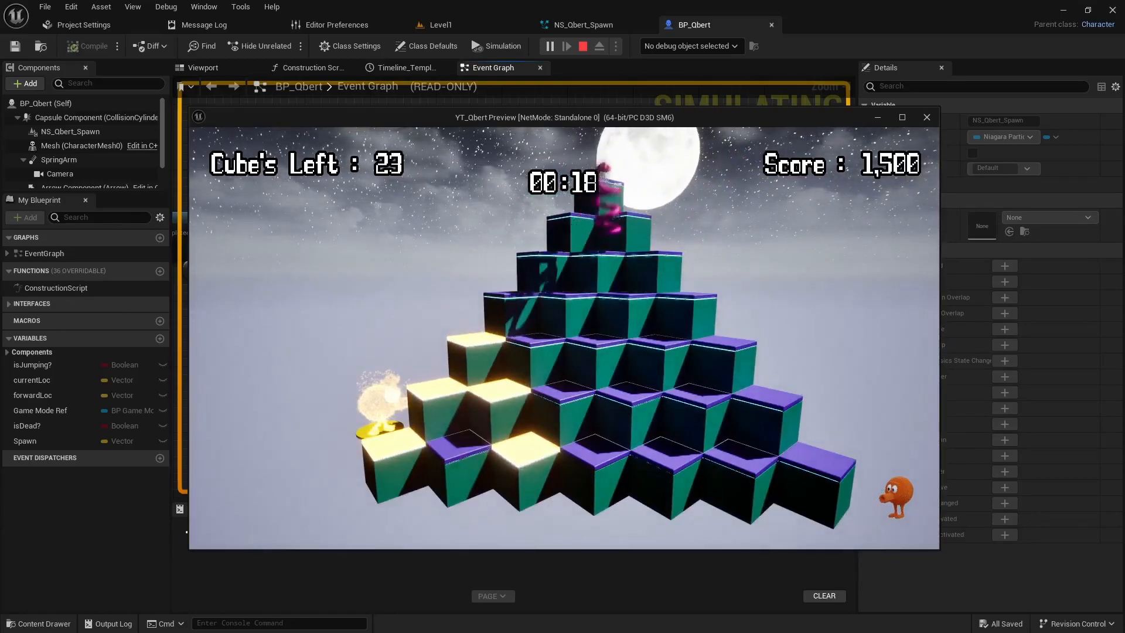
{"action": "key", "text": "d"}
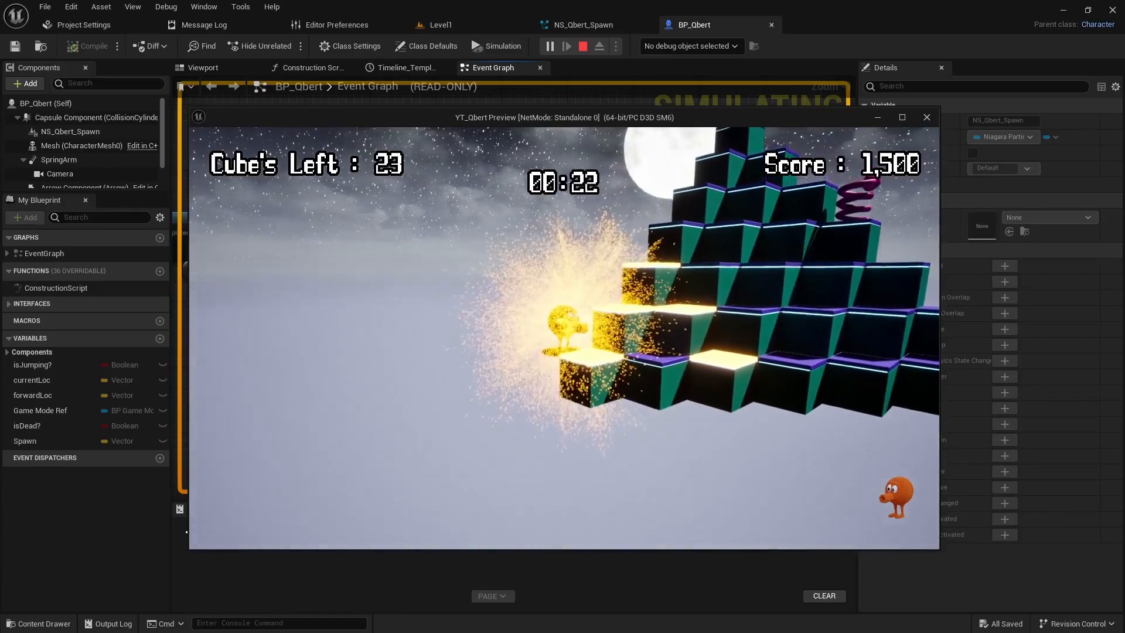
{"action": "key", "text": "Escape"}
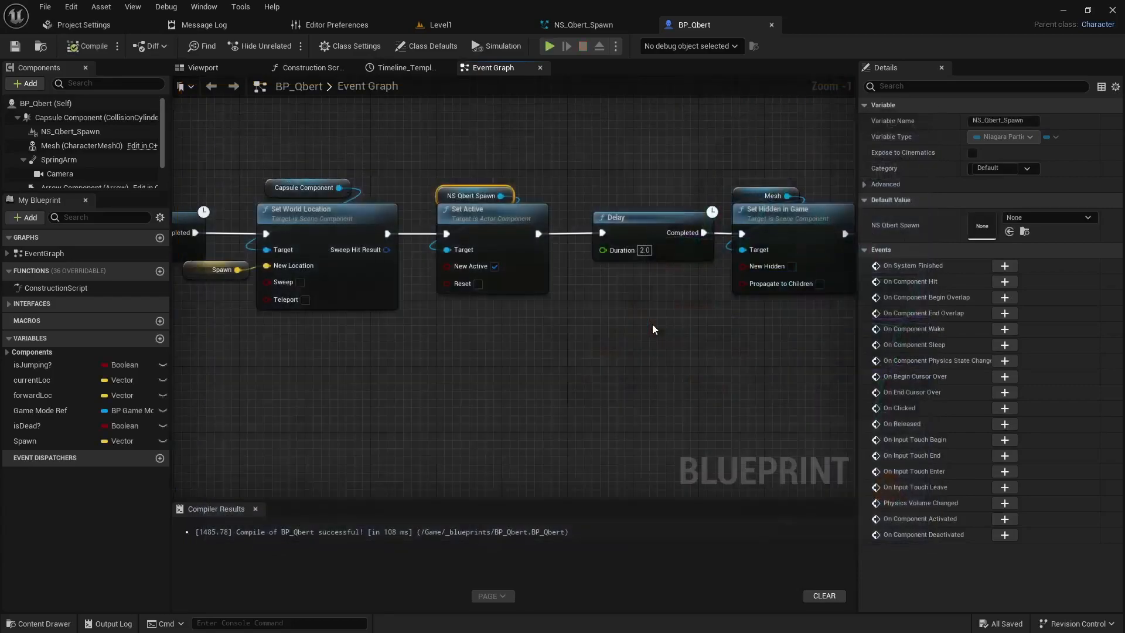
Step: Create a new Niagara System in Level1's _sfx content folder from selected emitters, adding the Omnidirectional Burst template
{"action": "left_click", "coordinate": [457, 24]}
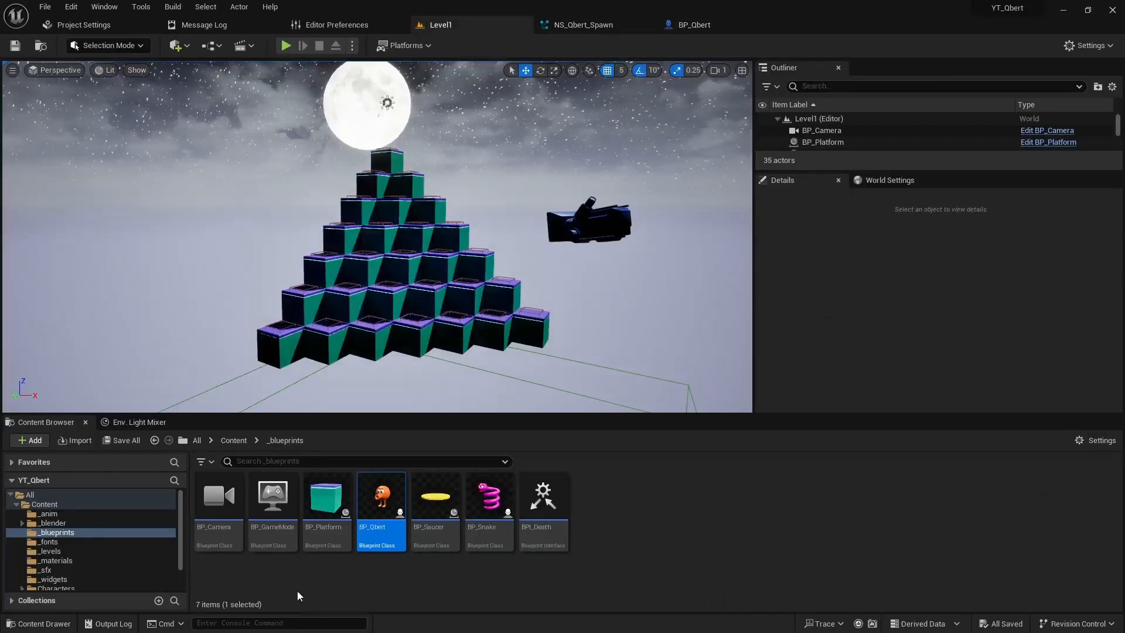
{"action": "left_click", "coordinate": [46, 570]}
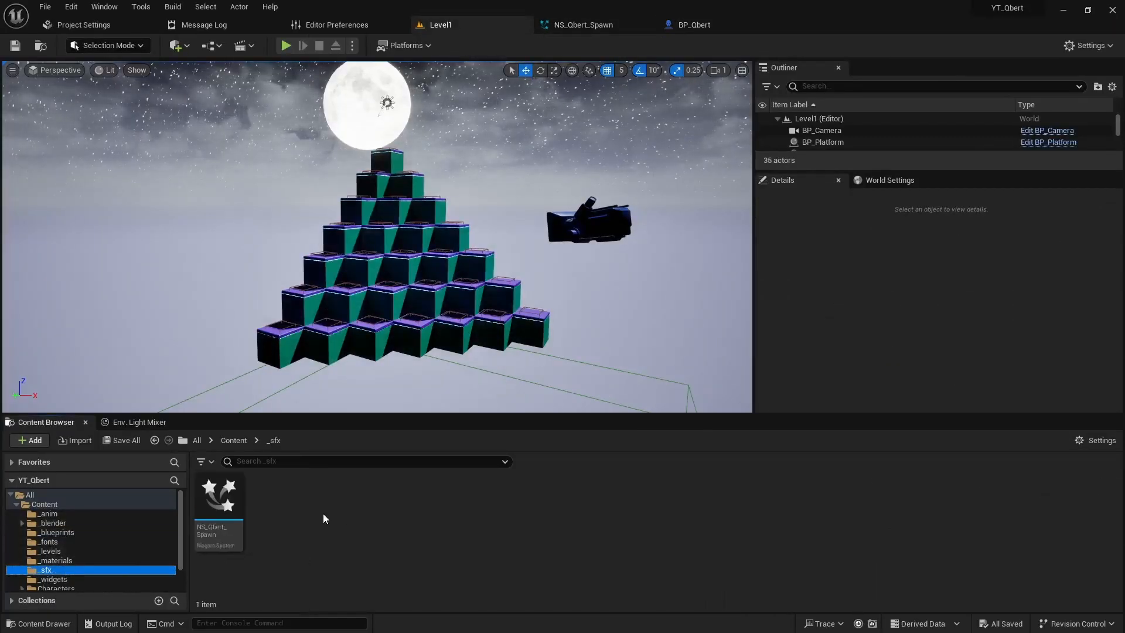
{"action": "right_click", "coordinate": [307, 511]}
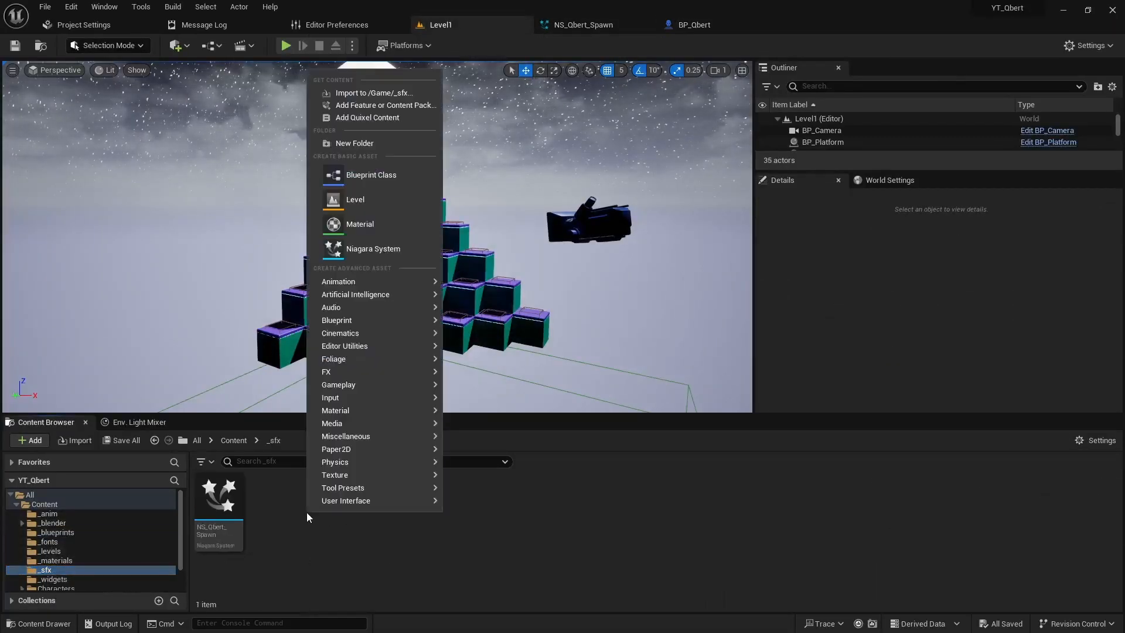
{"action": "left_click", "coordinate": [365, 249]}
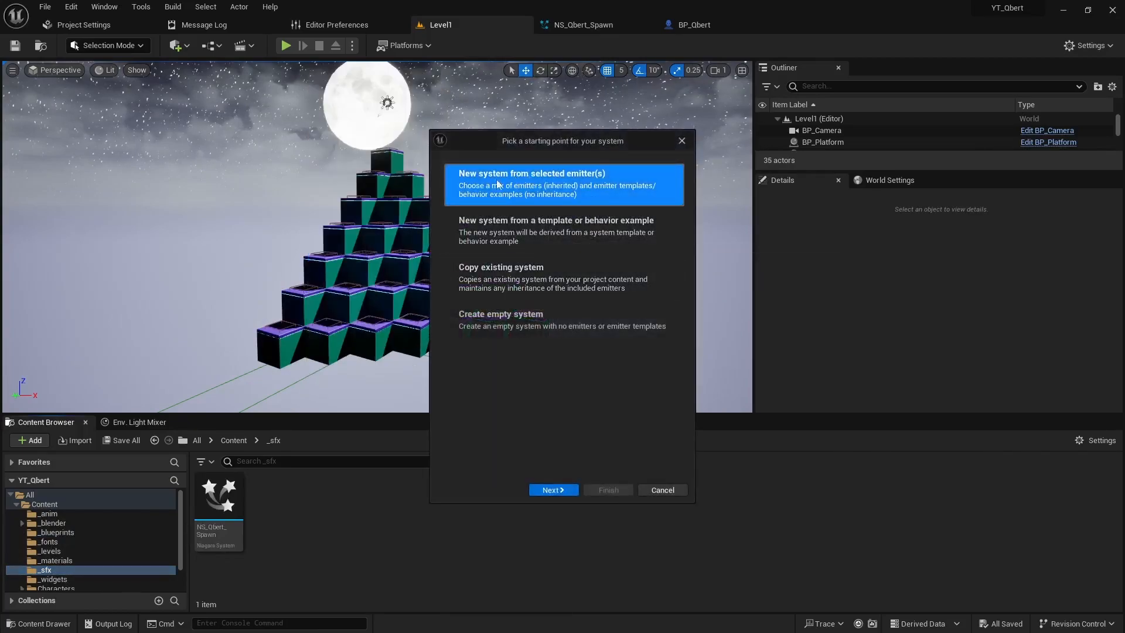
{"action": "left_click", "coordinate": [554, 490]}
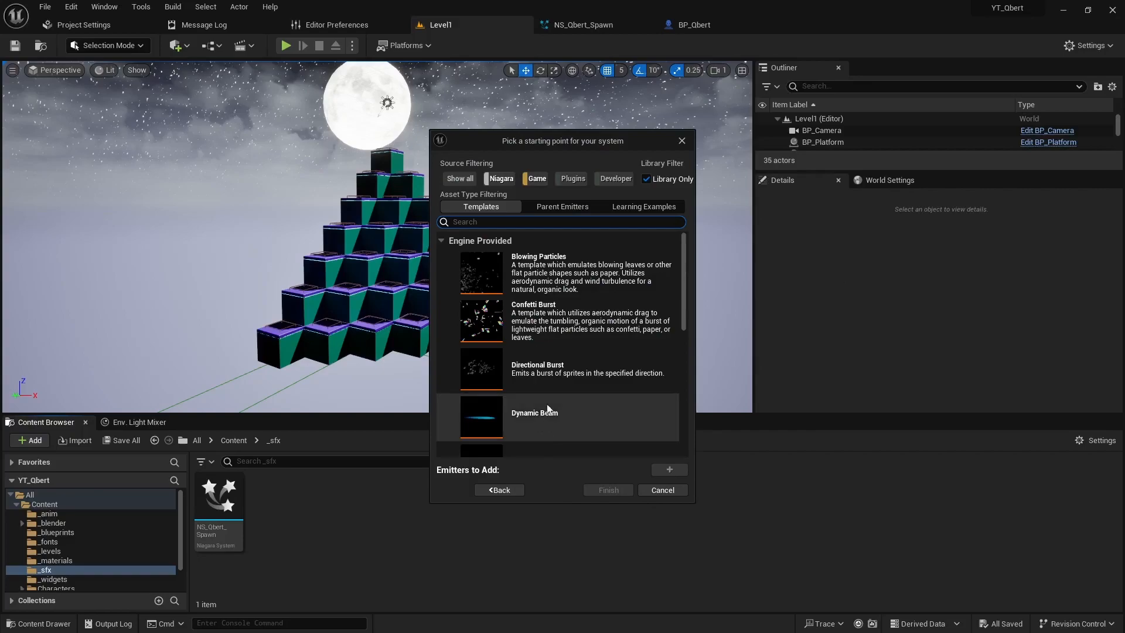
{"action": "scroll", "coordinate": [546, 395], "scroll_direction": "down", "scroll_amount": 5}
{"action": "scroll", "coordinate": [548, 400], "scroll_direction": "down", "scroll_amount": 2}
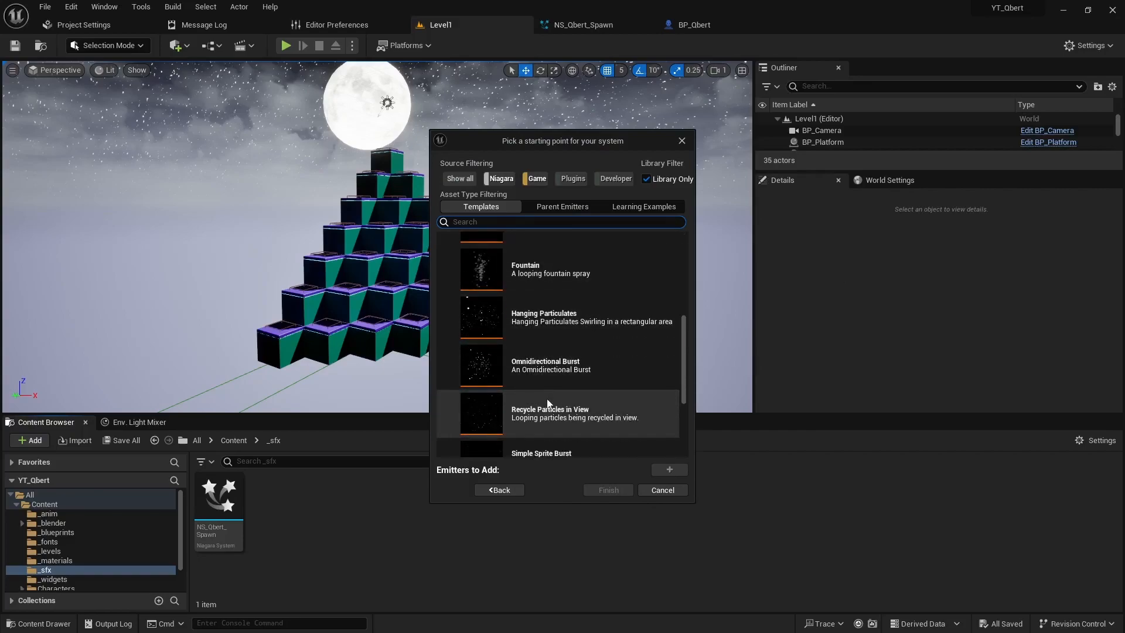
{"action": "left_click", "coordinate": [480, 369]}
{"action": "left_click", "coordinate": [669, 469]}
{"action": "left_click", "coordinate": [610, 489]}
Step: Name the new Niagara System NS_Qbert_Death and open it for editing
{"action": "type", "text": "NS"}
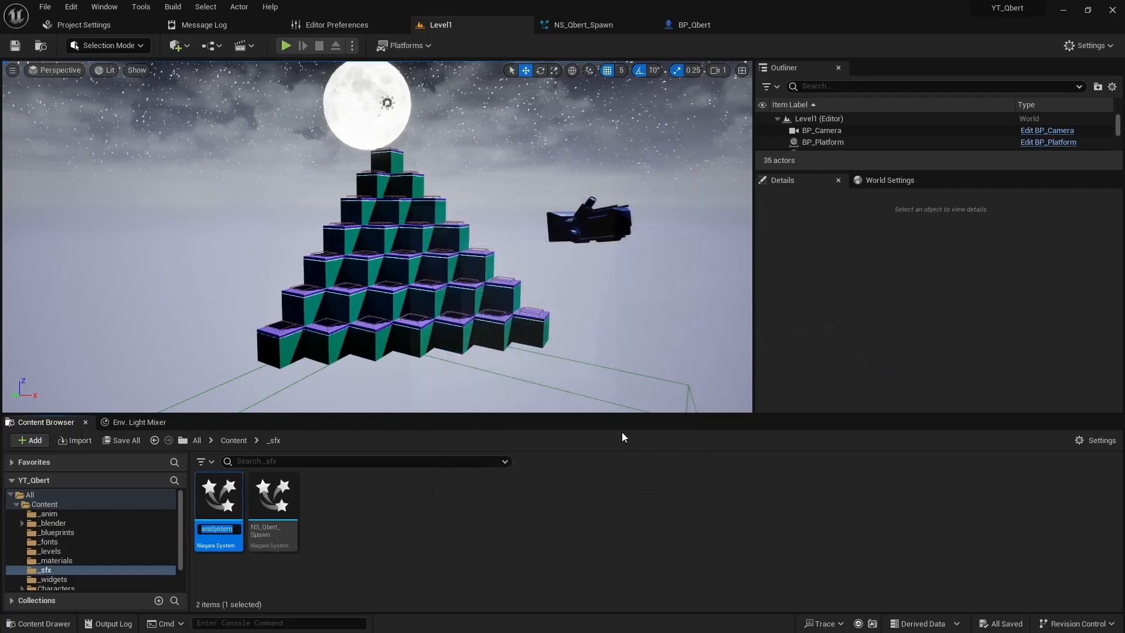
{"action": "type", "text": "_Qbert_"}
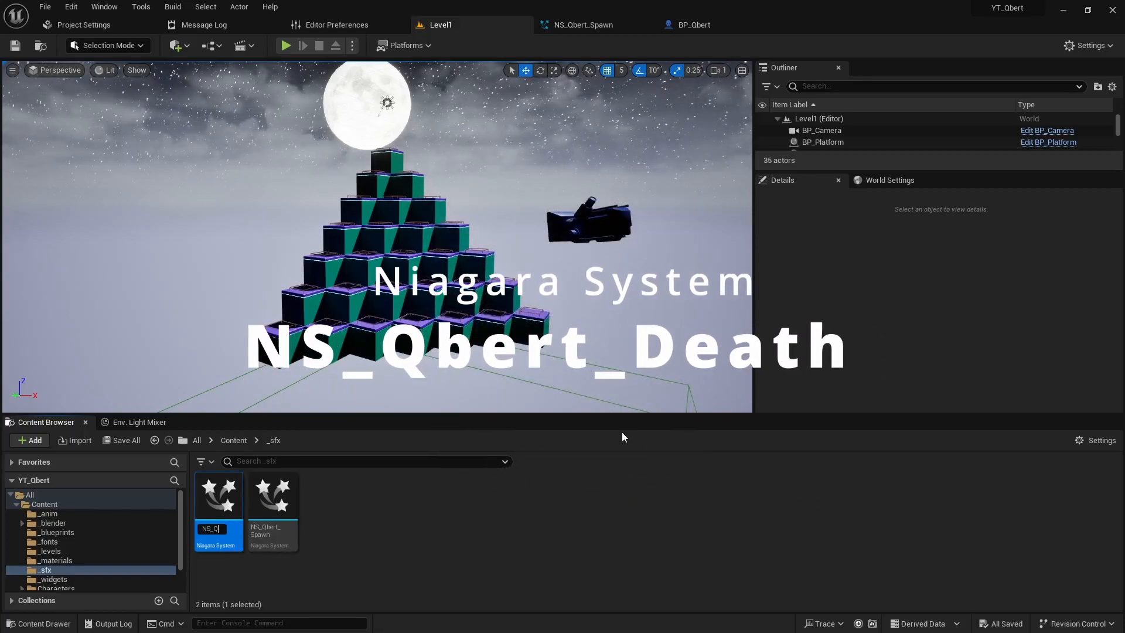
{"action": "type", "text": "eath"}
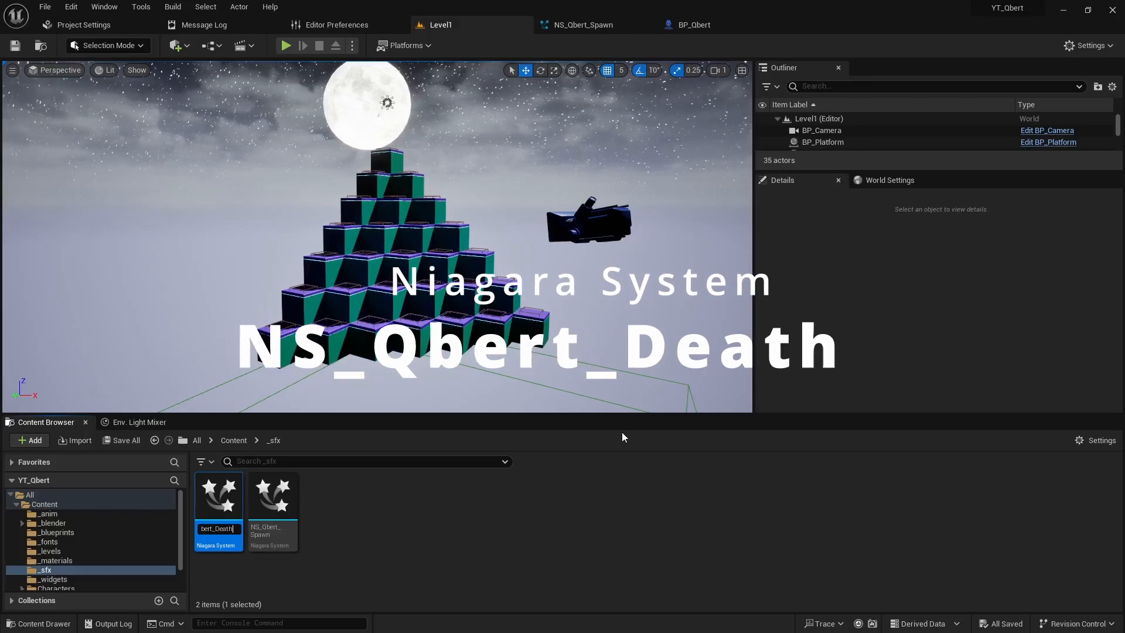
{"action": "key", "text": "Return"}
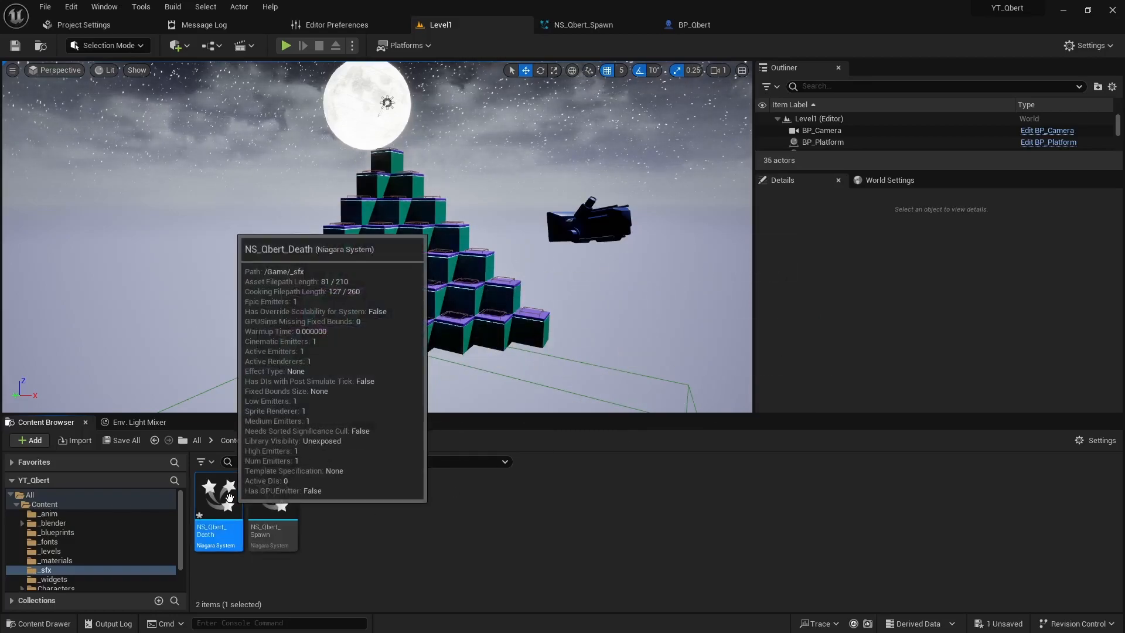
{"action": "double_click", "coordinate": [239, 498]}
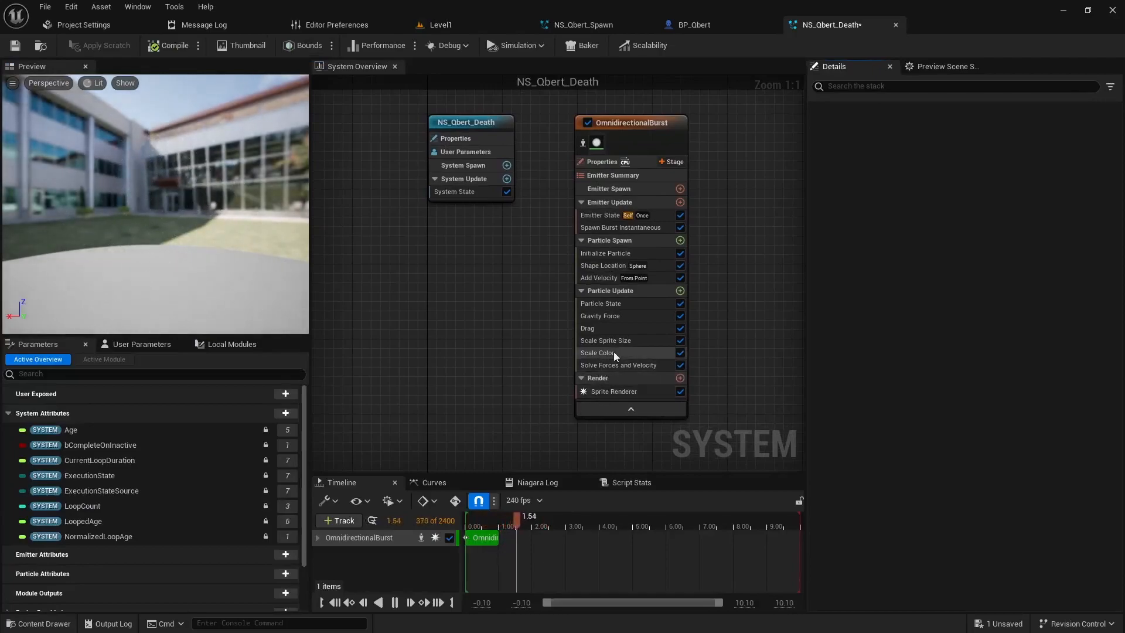
Step: Delete the Gravity Force module from the OmnidirectionalBurst emitter's Particle Update group
{"action": "left_click", "coordinate": [618, 317]}
{"action": "right_click", "coordinate": [619, 318]}
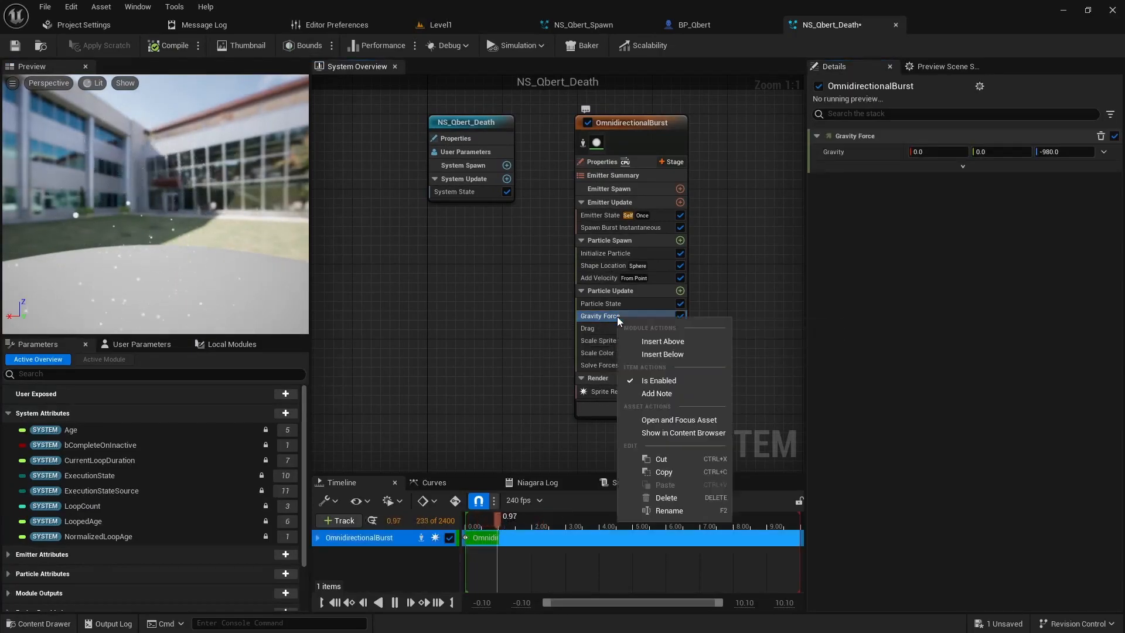
{"action": "left_click", "coordinate": [676, 497]}
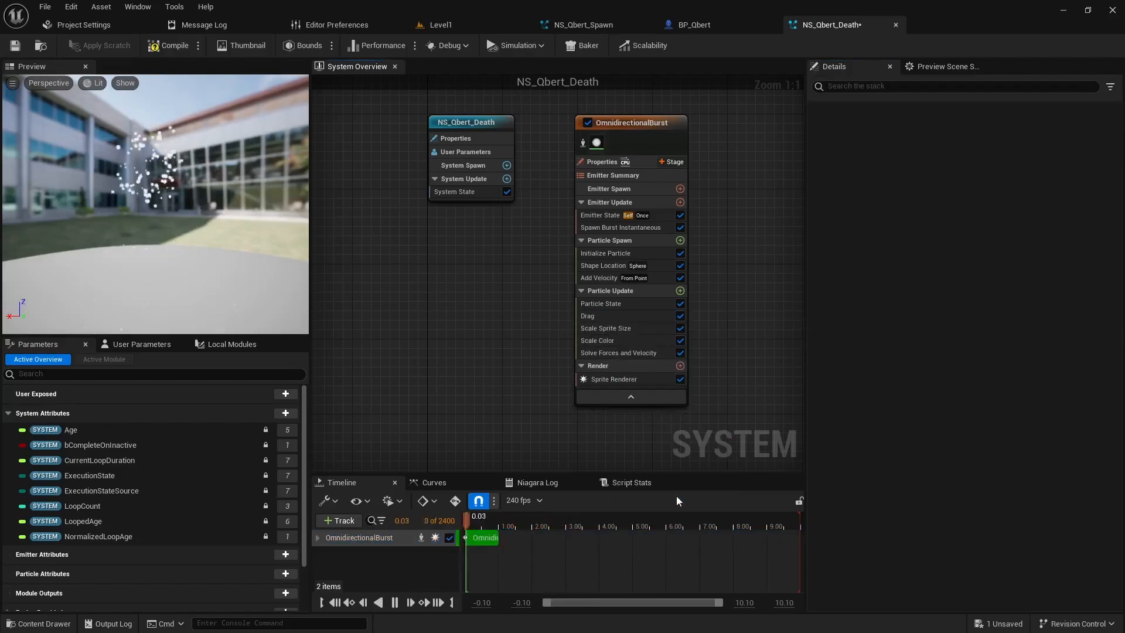
Step: Set the Spawn Burst Instantaneous module's Spawn Count to 1000
{"action": "left_click", "coordinate": [609, 255]}
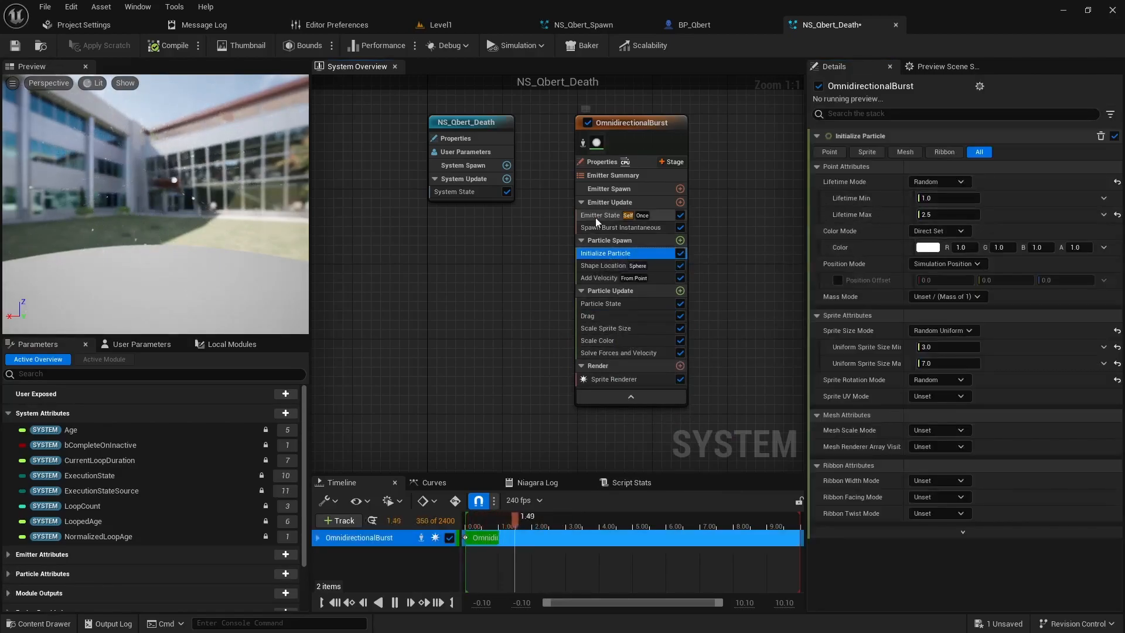
{"action": "left_click", "coordinate": [644, 228]}
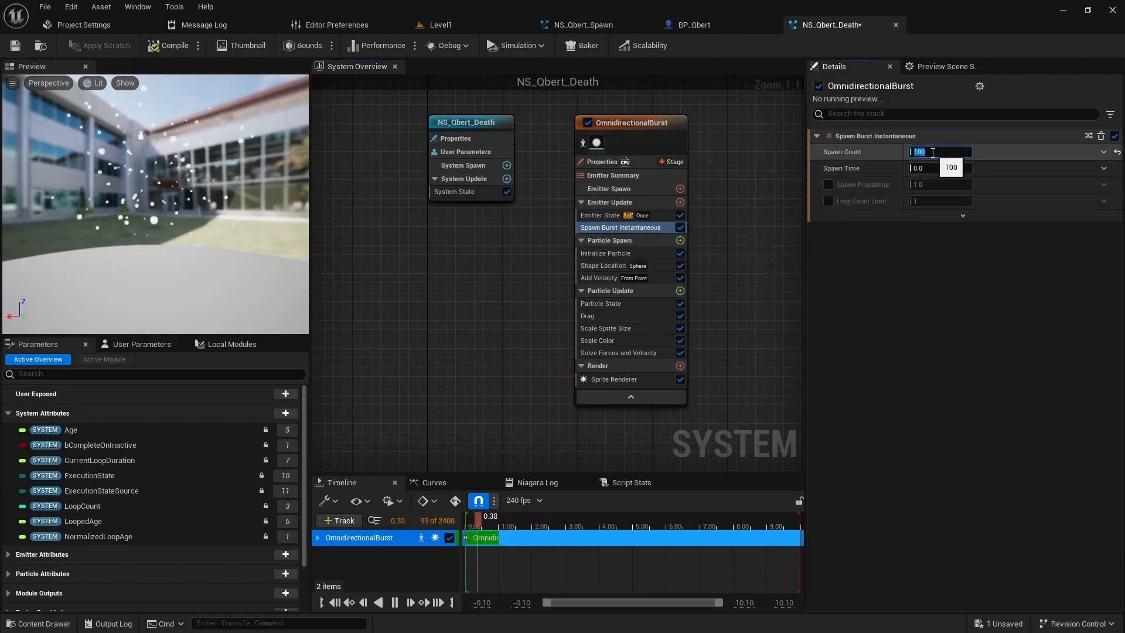
{"action": "key", "text": "Return"}
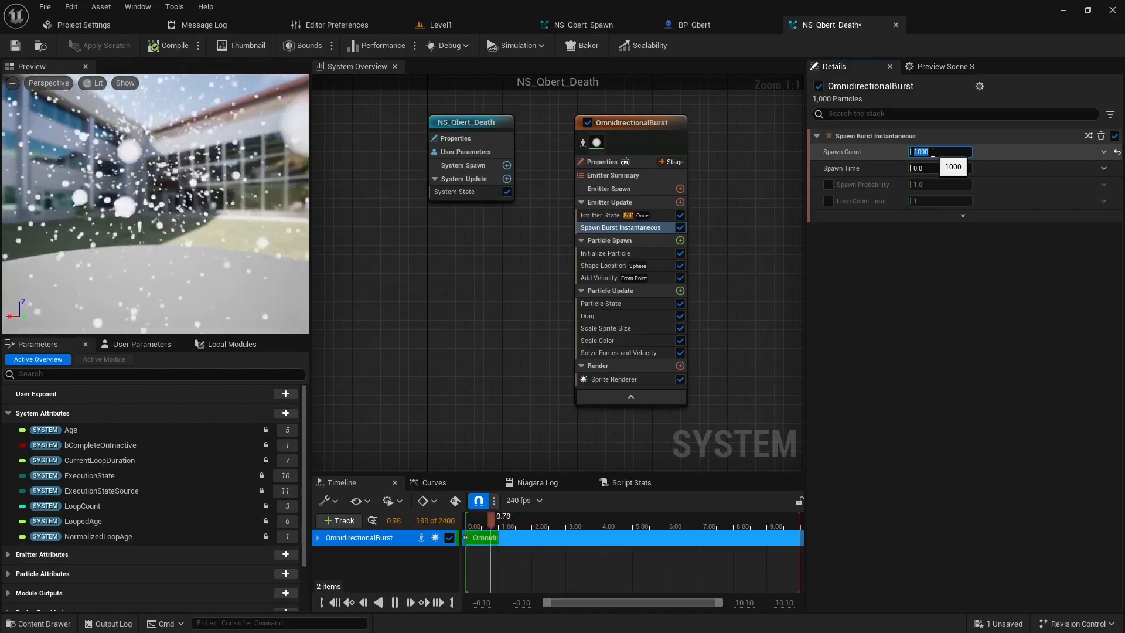
Step: Set the Initialize Particle color to orange (R 0.895833, G 0.332507, B 0.0) and save NS_Qbert_Death
{"action": "left_click", "coordinate": [616, 255]}
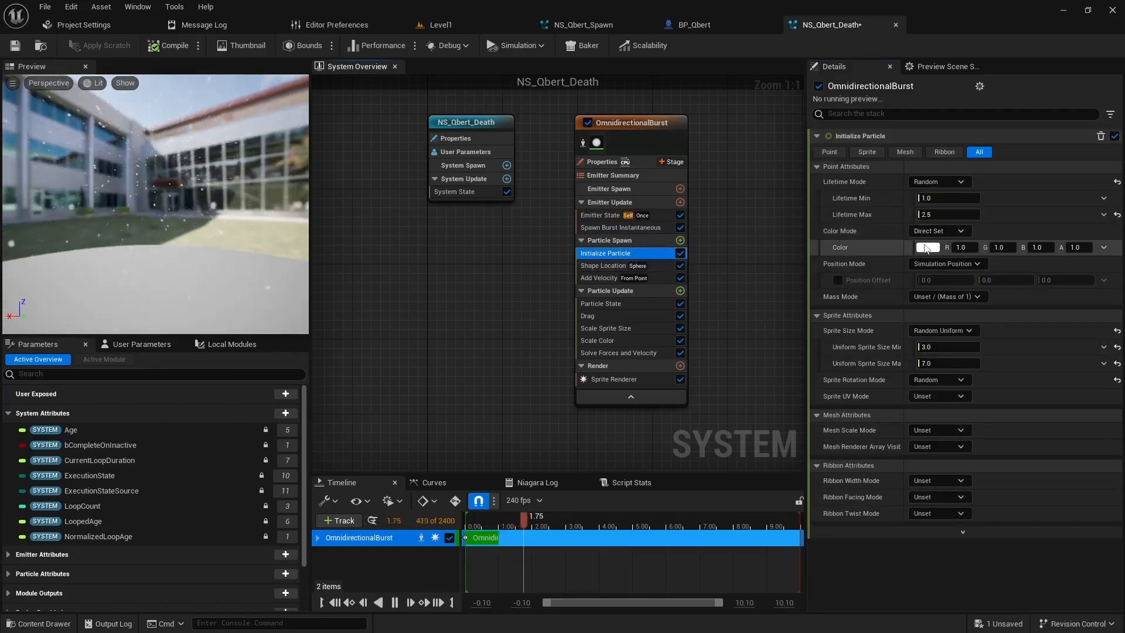
{"action": "left_click", "coordinate": [926, 247]}
{"action": "left_click_drag", "start_coordinate": [738, 344], "coordinate": [798, 372]}
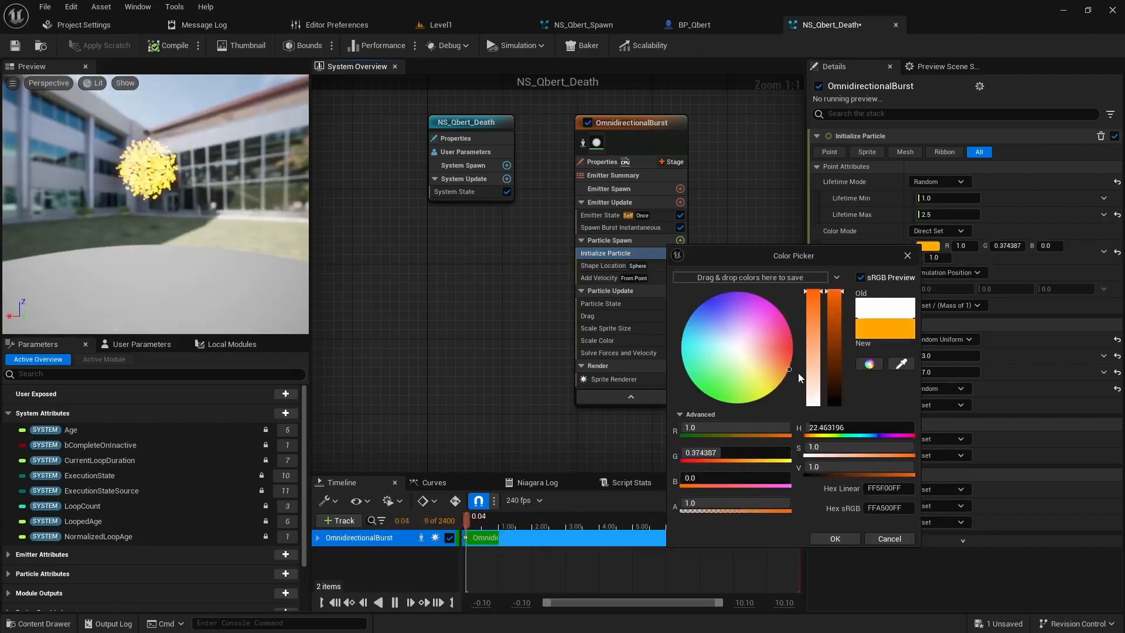
{"action": "left_click", "coordinate": [834, 303]}
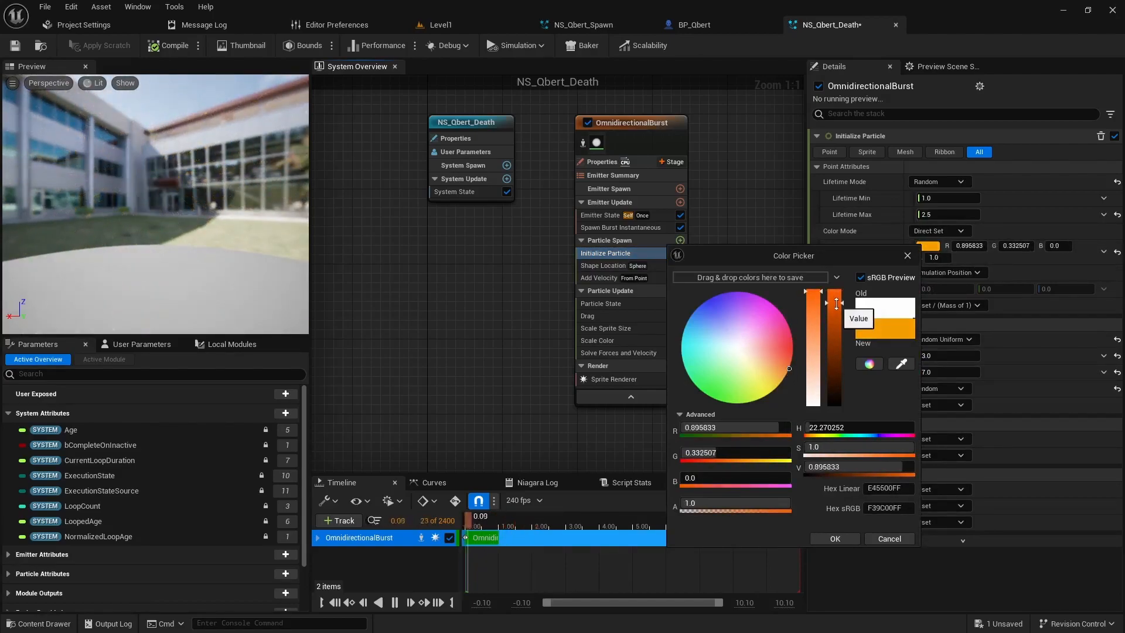
{"action": "left_click", "coordinate": [834, 539]}
{"action": "left_click", "coordinate": [16, 46]}
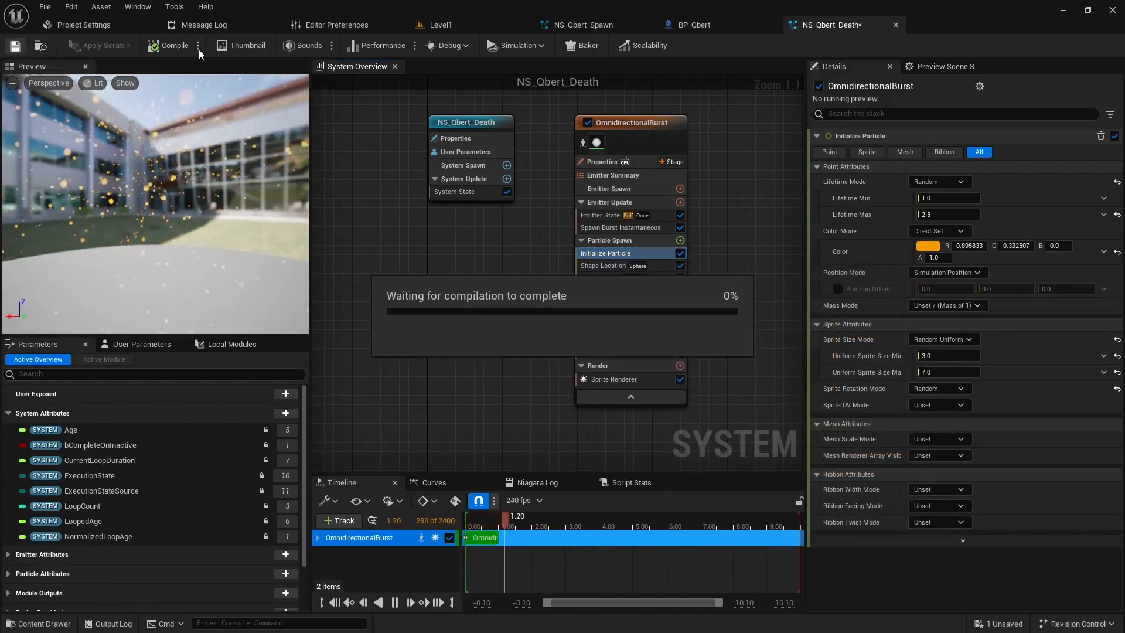
Step: Add an NS_Qbert_Death Niagara Particle System component to BP_Qbert with Auto Activate disabled, and compile the blueprint
{"action": "left_click", "coordinate": [697, 25]}
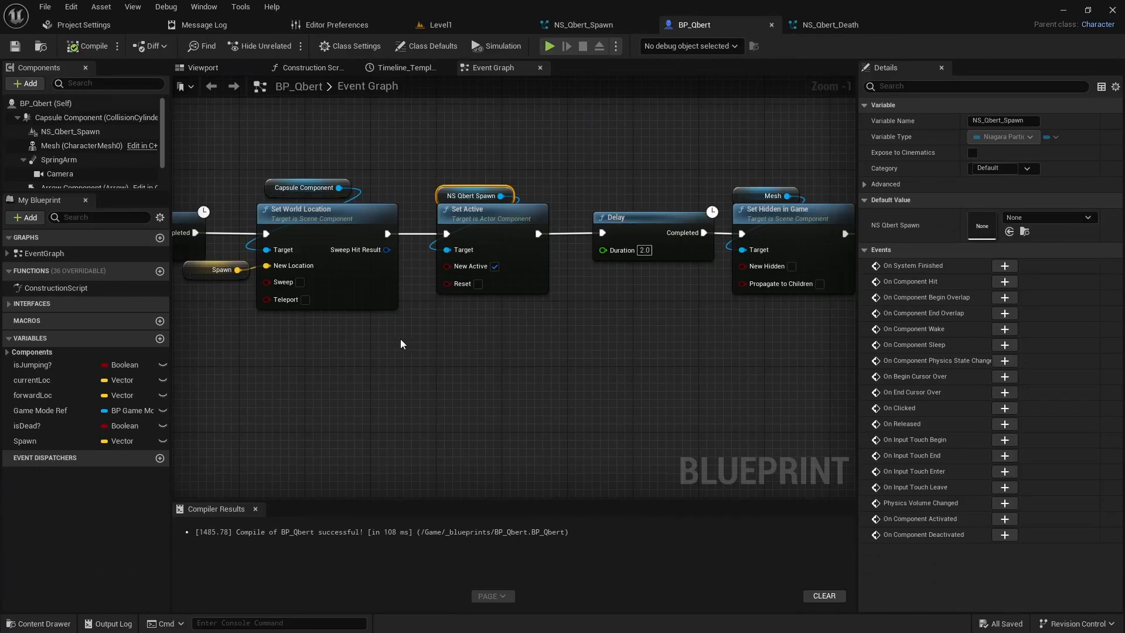
{"action": "left_click", "coordinate": [205, 68]}
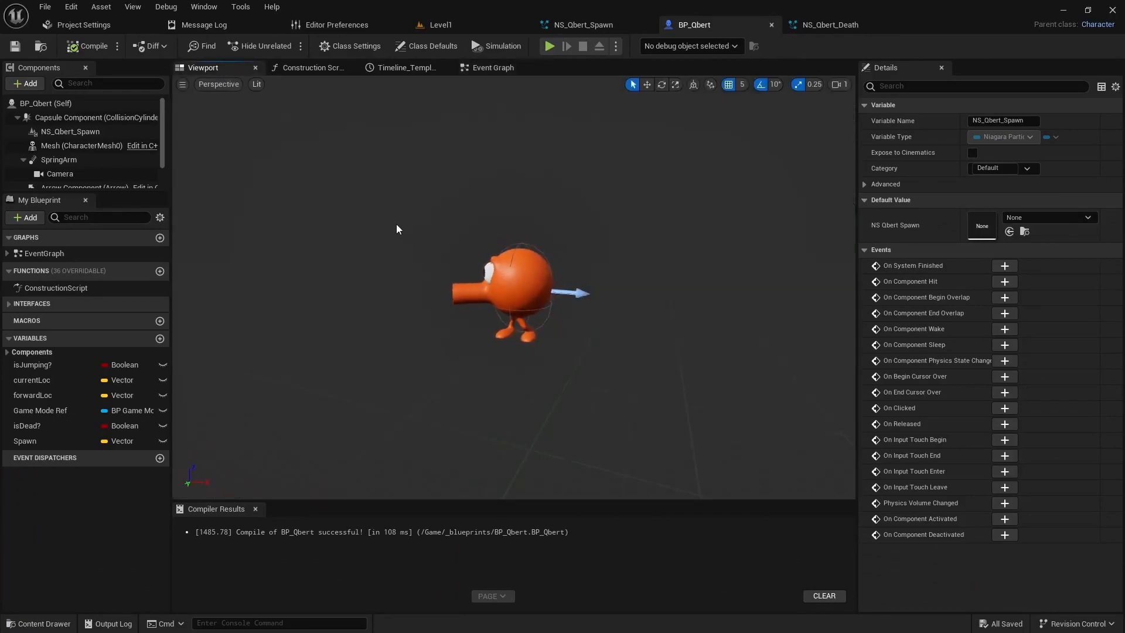
{"action": "key", "text": "ctrl+space"}
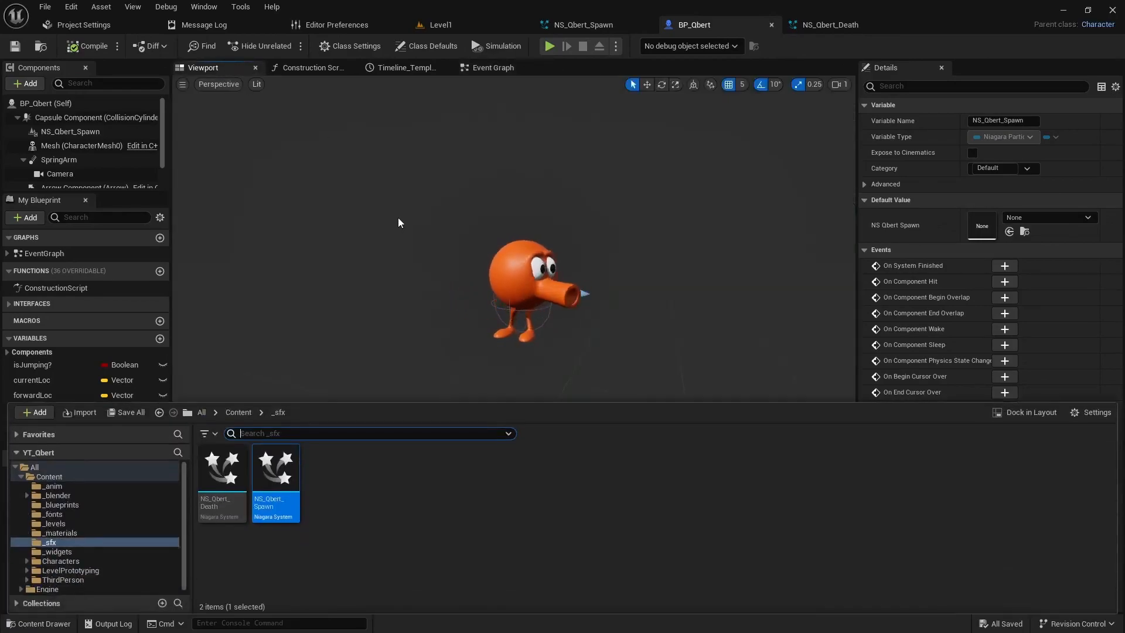
{"action": "left_click", "coordinate": [225, 478]}
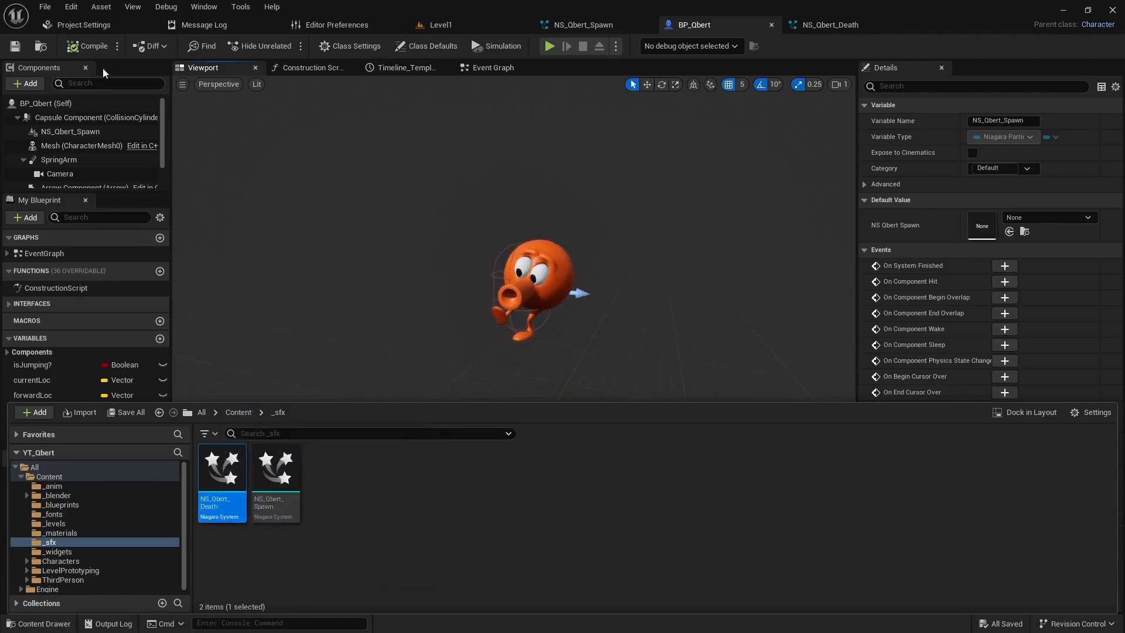
{"action": "left_click", "coordinate": [29, 84]}
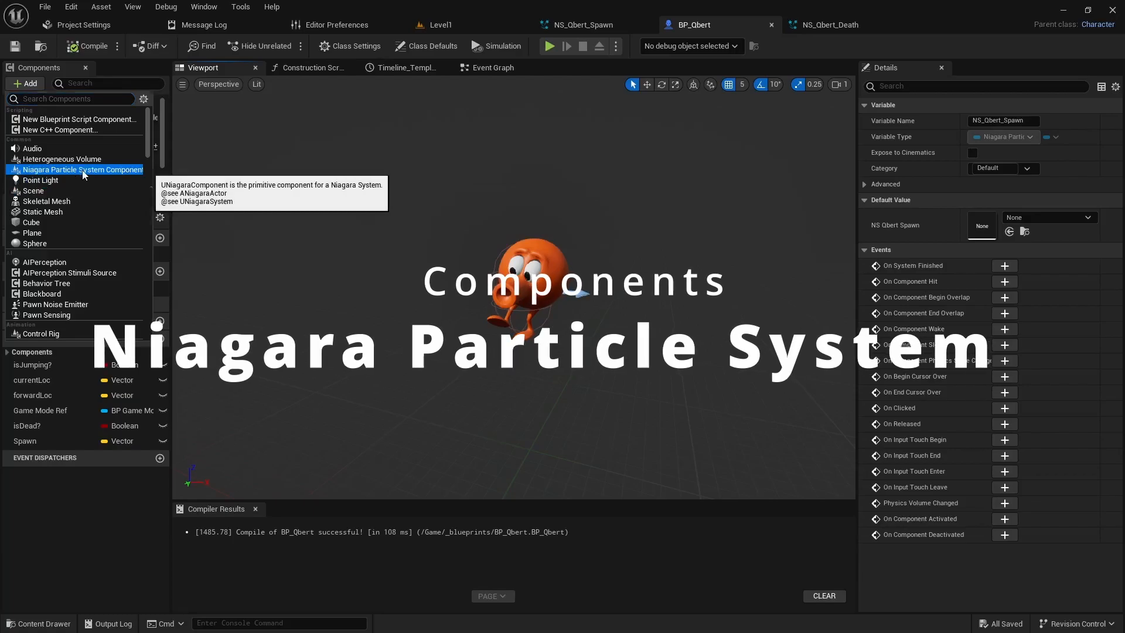
{"action": "left_click", "coordinate": [82, 170]}
{"action": "key", "text": "Return"}
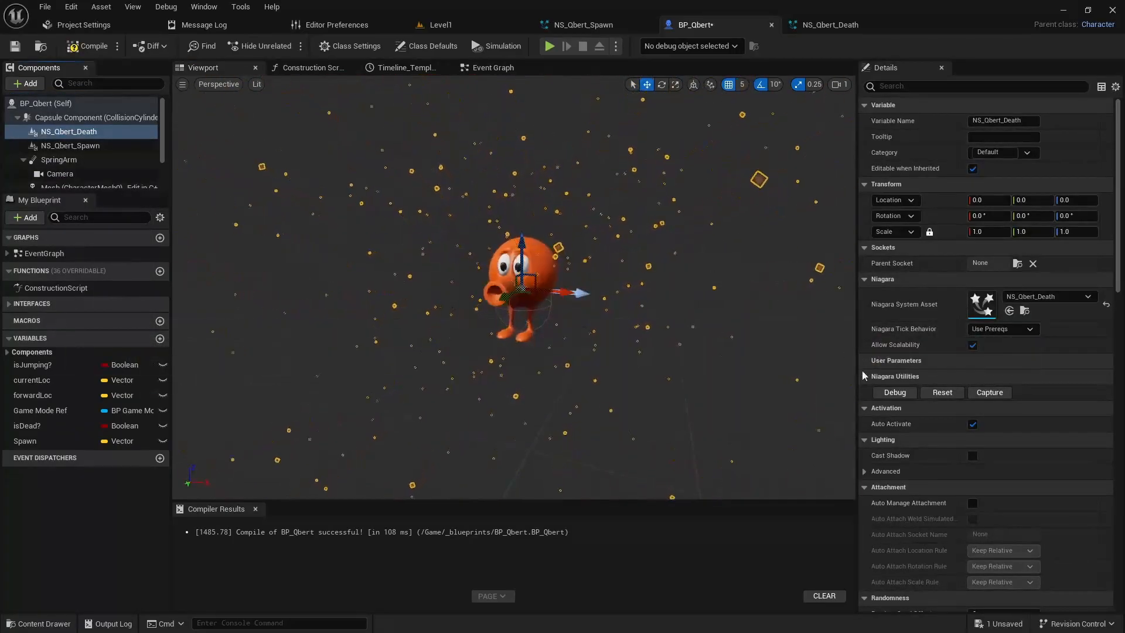
{"action": "left_click", "coordinate": [974, 423]}
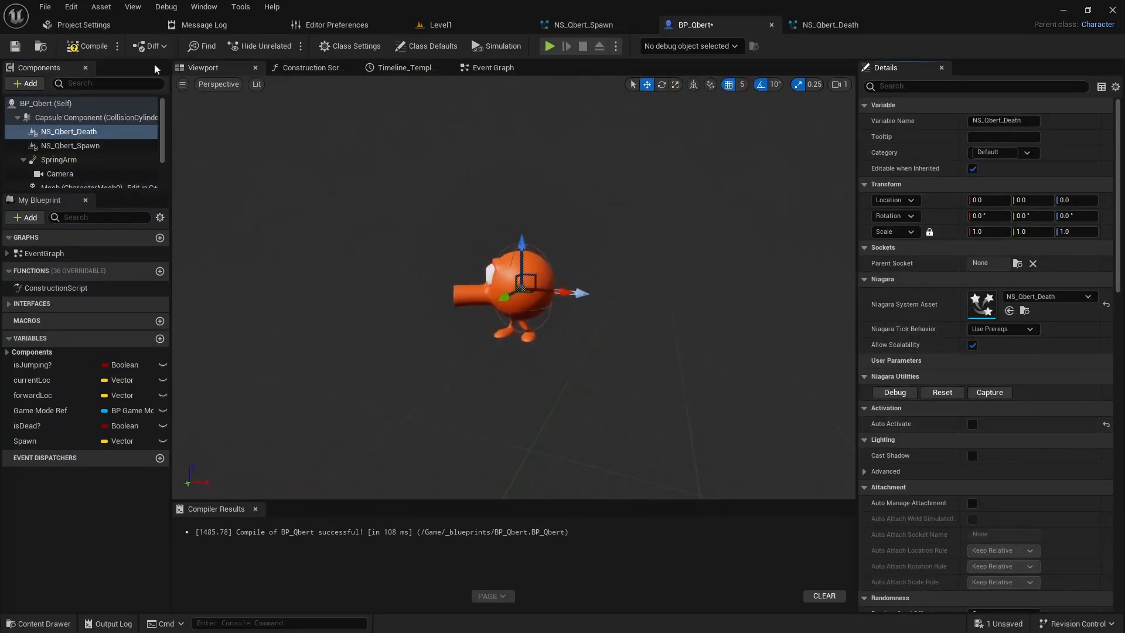
{"action": "left_click", "coordinate": [70, 50]}
Step: In BP_Qbert's Event Graph, shift the Event Player Death nodes through Set Hidden in Game away from Get Actor Of Class to make room
{"action": "left_click", "coordinate": [489, 69]}
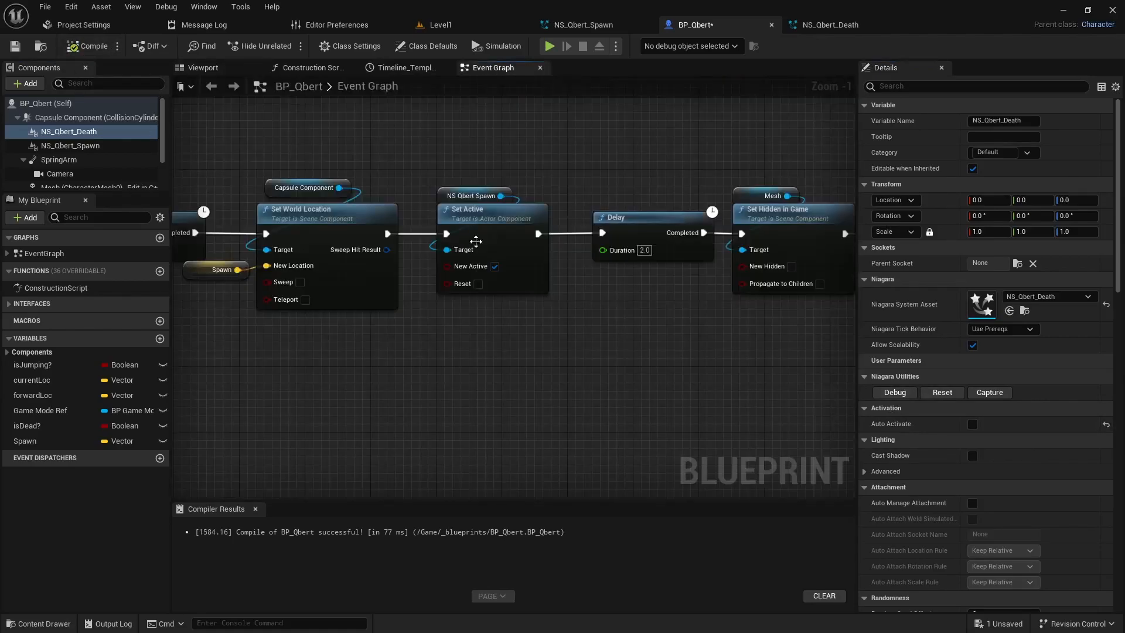
{"action": "scroll", "coordinate": [422, 320], "scroll_direction": "down", "scroll_amount": 2}
{"action": "right_click_drag", "start_coordinate": [423, 319], "coordinate": [658, 312]}
{"action": "right_click_drag", "start_coordinate": [456, 325], "coordinate": [664, 309]}
{"action": "right_click_drag", "start_coordinate": [366, 333], "coordinate": [593, 341]}
{"action": "right_click_drag", "start_coordinate": [330, 329], "coordinate": [442, 322]}
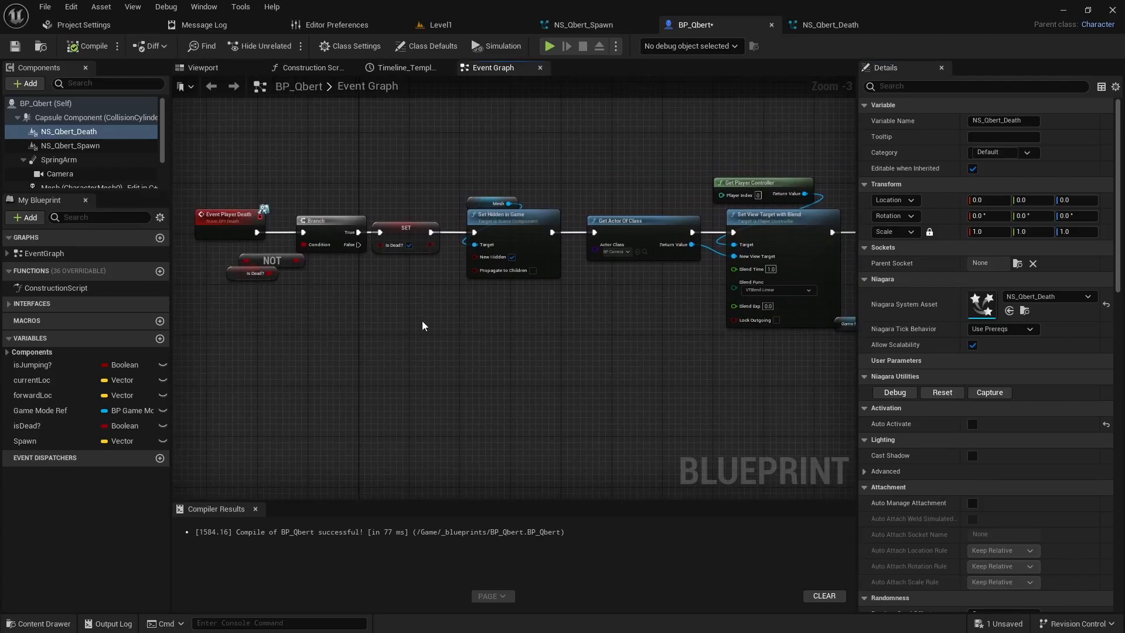
{"action": "left_click_drag", "start_coordinate": [209, 162], "coordinate": [483, 328]}
{"action": "right_click_drag", "start_coordinate": [535, 326], "coordinate": [612, 220]}
{"action": "left_click_drag", "start_coordinate": [612, 221], "coordinate": [505, 221]}
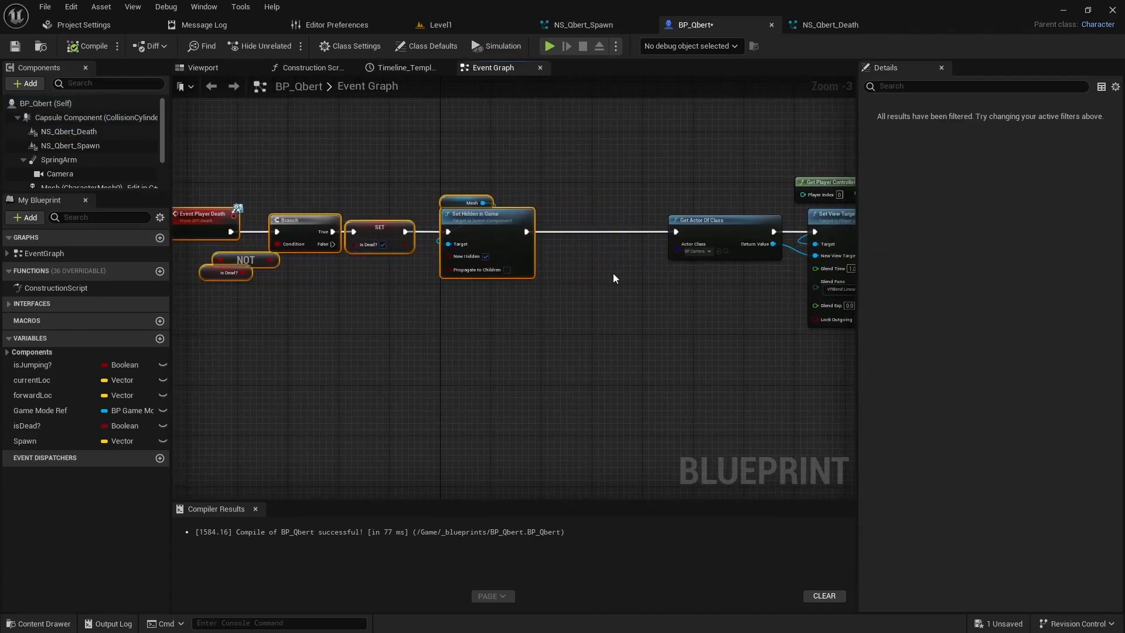
{"action": "right_click_drag", "start_coordinate": [613, 273], "coordinate": [490, 276]}
{"action": "left_click_drag", "start_coordinate": [379, 226], "coordinate": [353, 227]}
{"action": "left_click", "coordinate": [452, 279]}
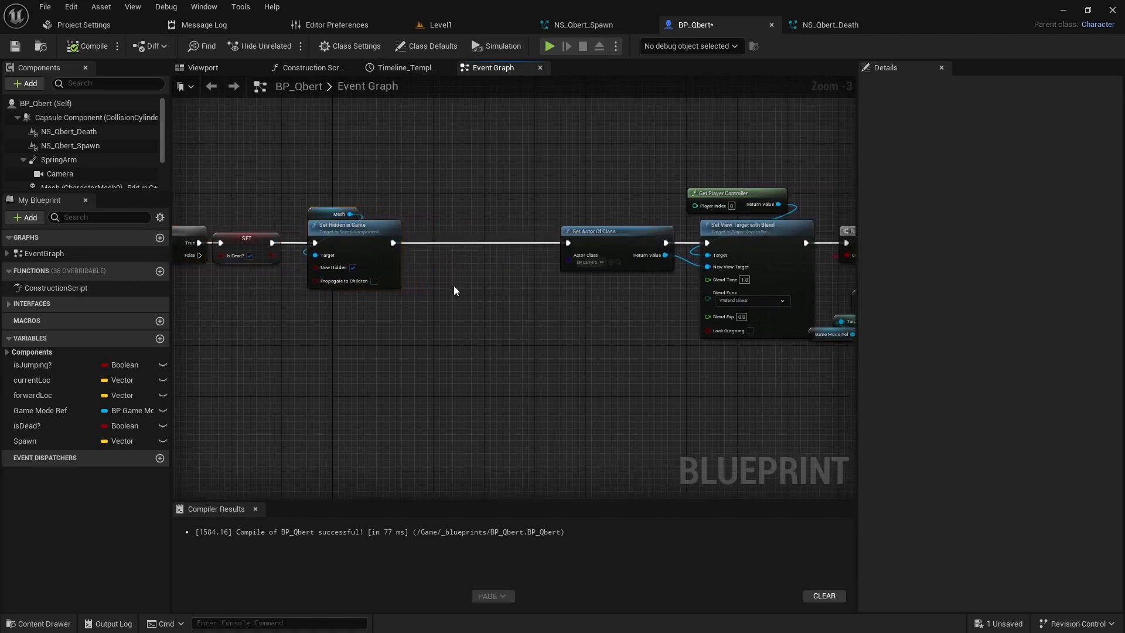
Step: Insert a Set Active node targeting NS_Qbert_Death, with New Active enabled, between Set Hidden in Game and Get Actor Of Class, then compile
{"action": "left_click_drag", "start_coordinate": [64, 130], "coordinate": [318, 154]}
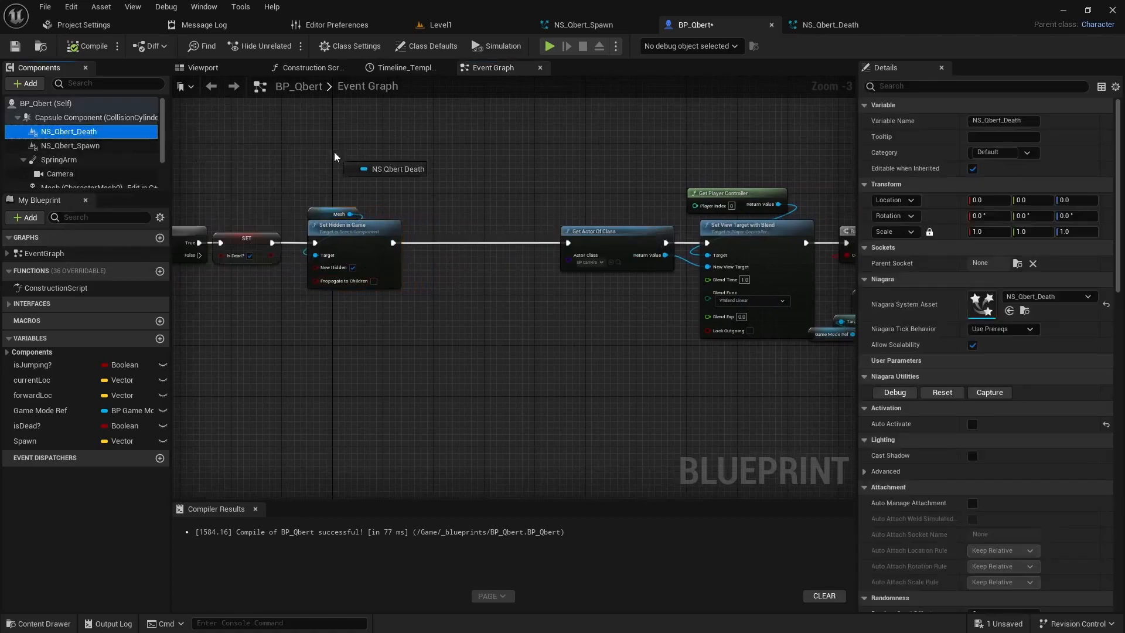
{"action": "left_click_drag", "start_coordinate": [450, 192], "coordinate": [462, 233]}
{"action": "type", "text": "set active"}
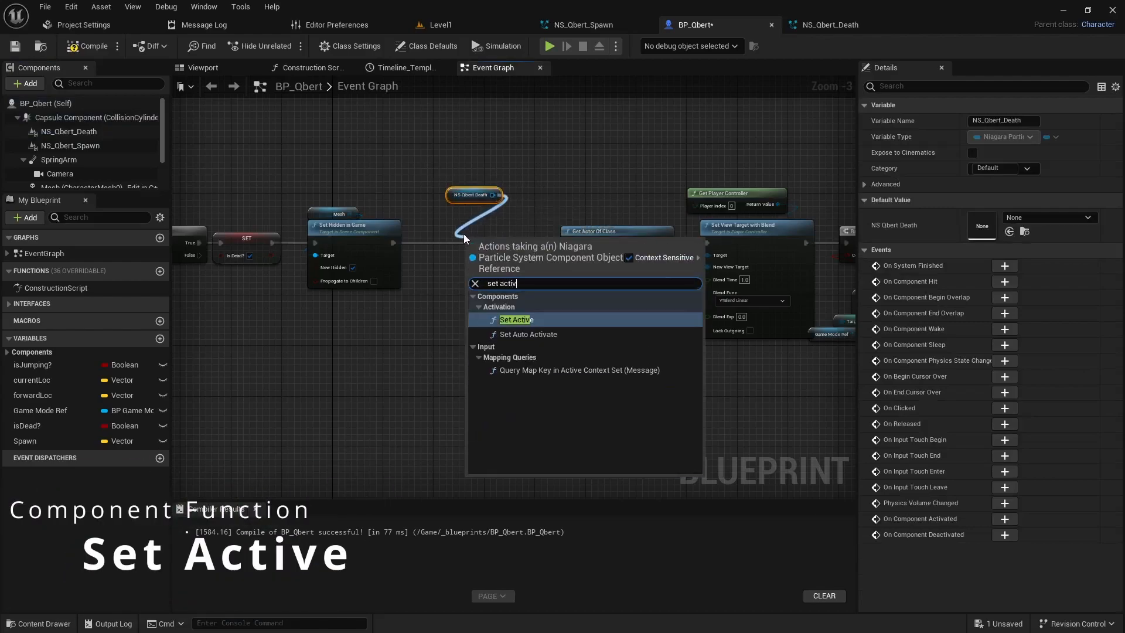
{"action": "key", "text": "Return"}
{"action": "left_click_drag", "start_coordinate": [463, 234], "coordinate": [436, 243]}
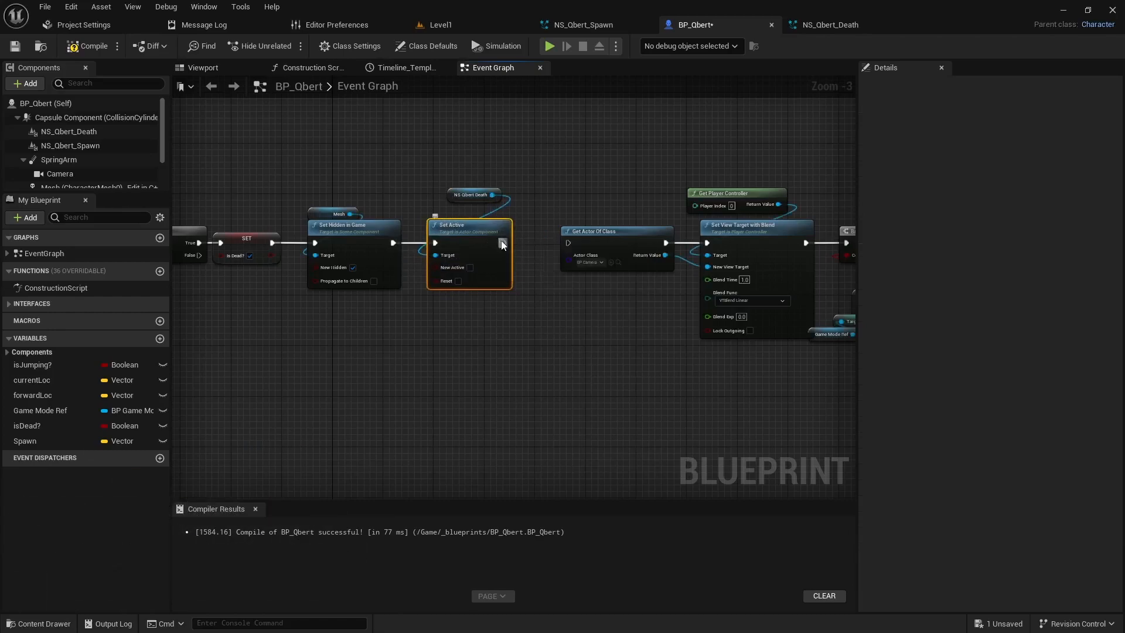
{"action": "left_click_drag", "start_coordinate": [498, 196], "coordinate": [440, 212]}
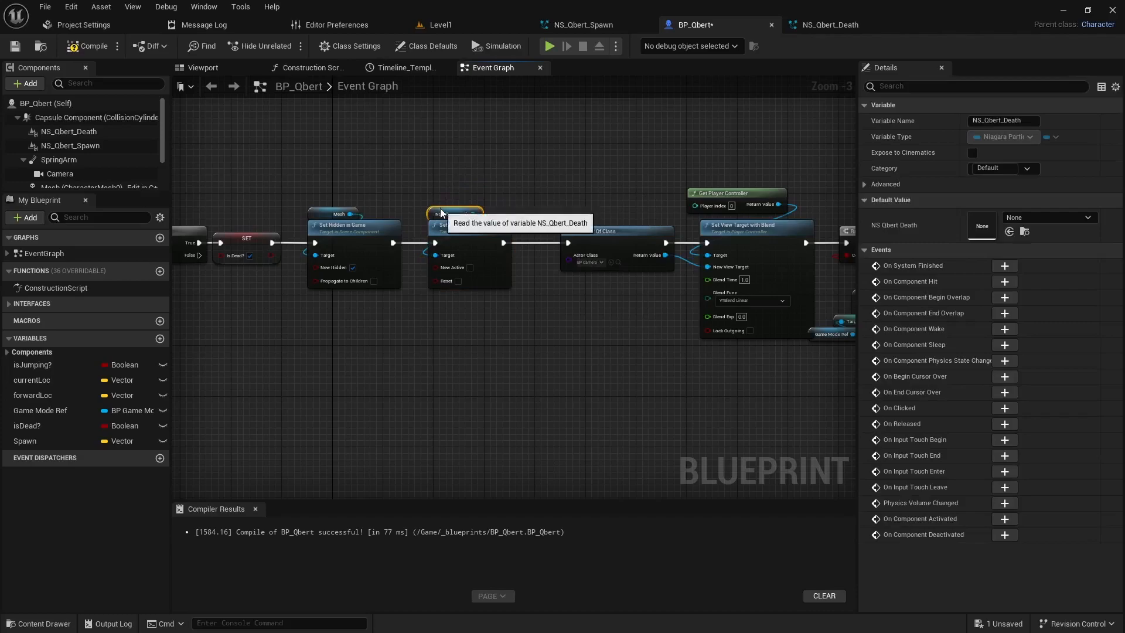
{"action": "left_click", "coordinate": [470, 267]}
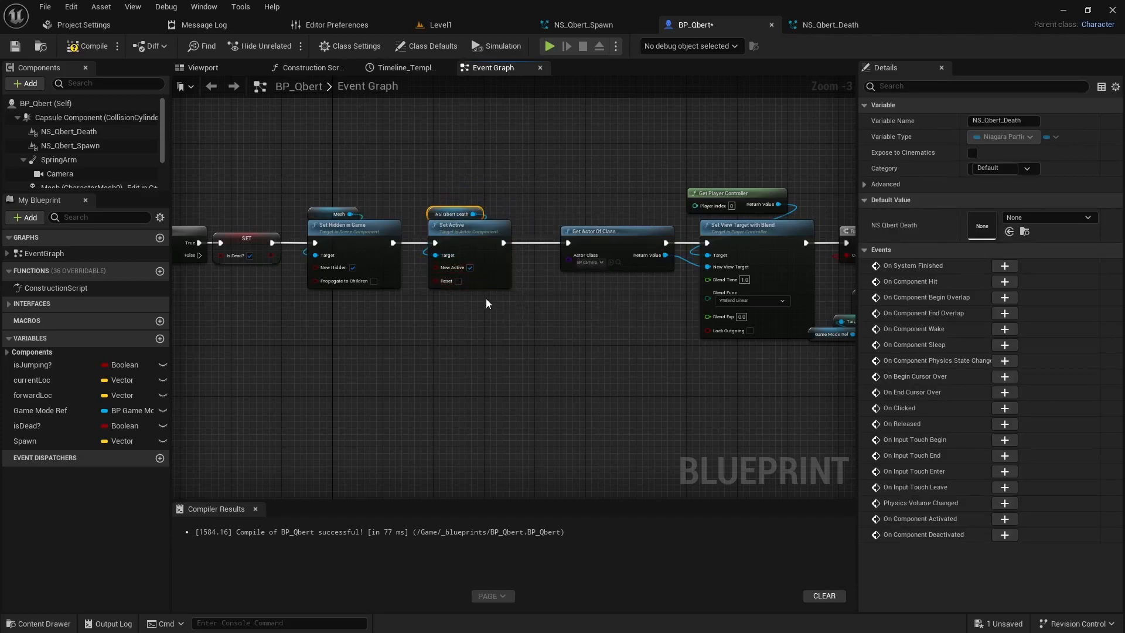
{"action": "left_click", "coordinate": [89, 47]}
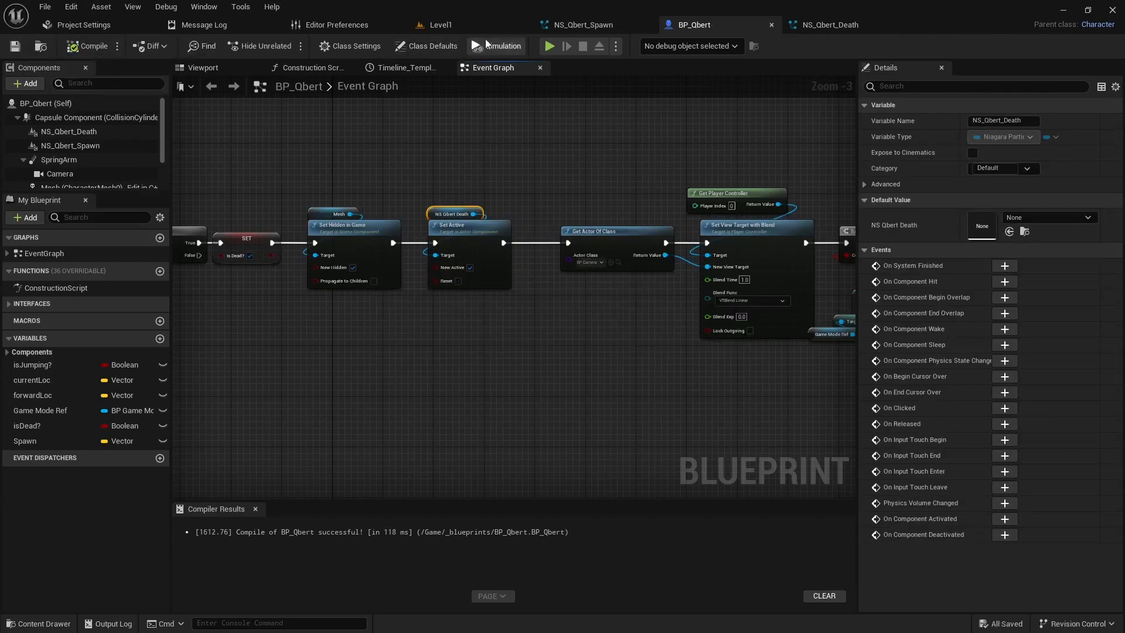
Step: Play-test the game by hopping Qbert across the cubes to check the death and respawn effects, and end the session
{"action": "left_click", "coordinate": [550, 47]}
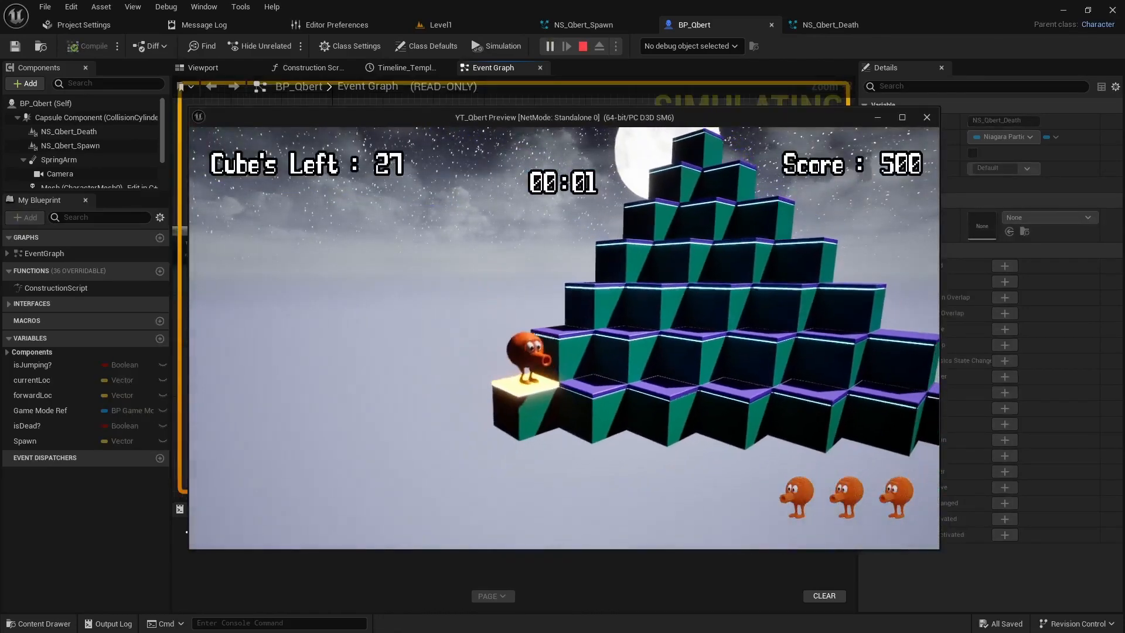
{"action": "key", "text": "w"}
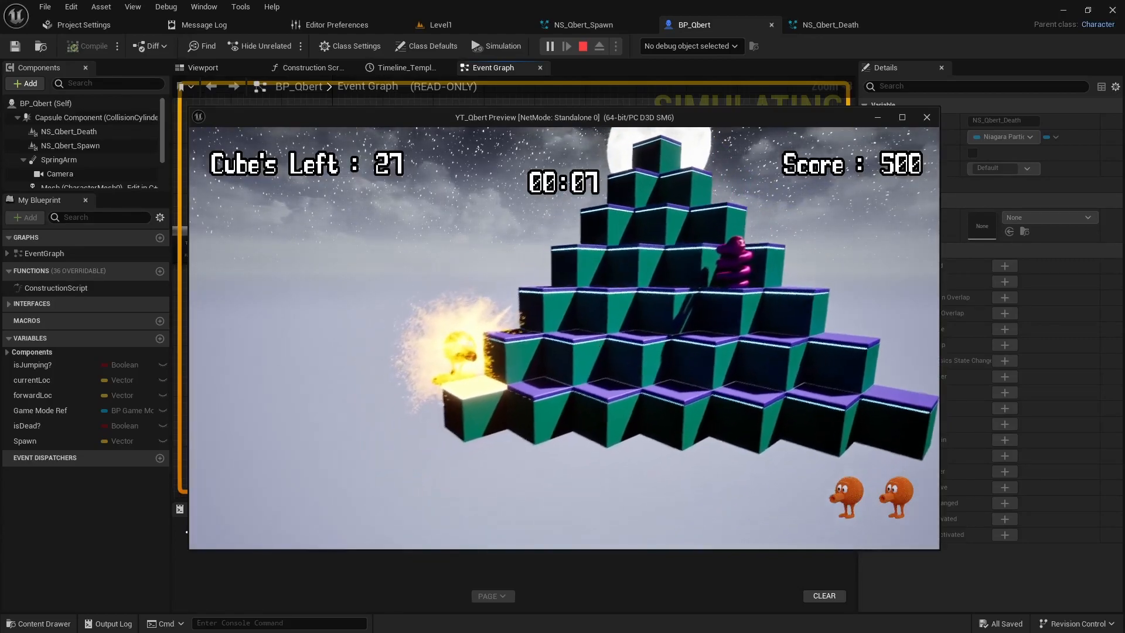
{"action": "key", "text": "w"}
{"action": "key", "text": "w"}
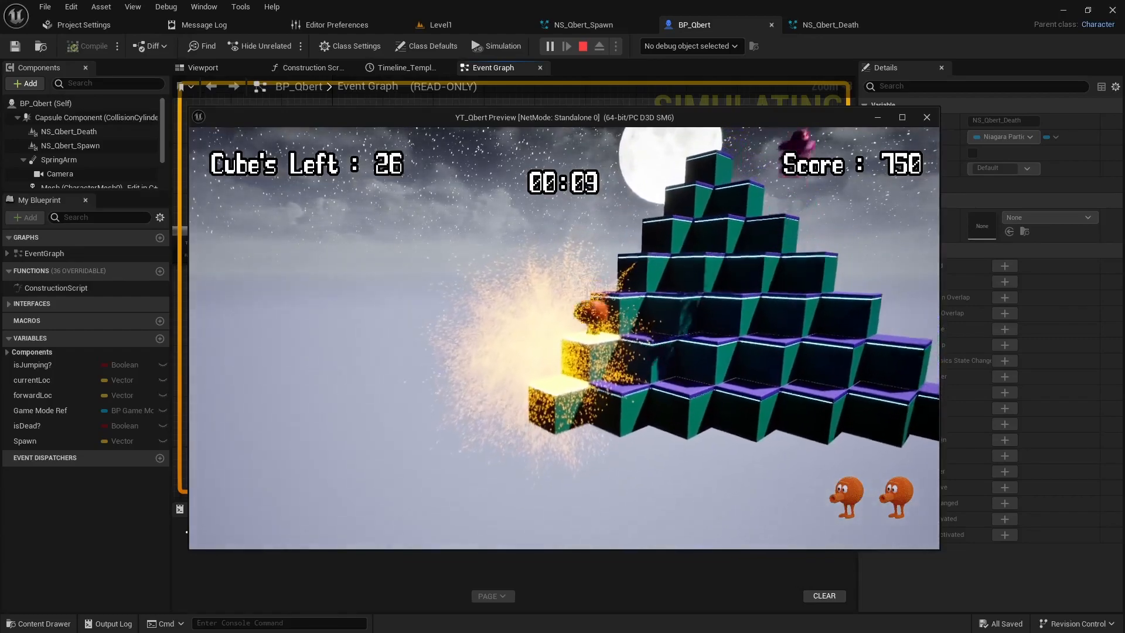
{"action": "key", "text": "d"}
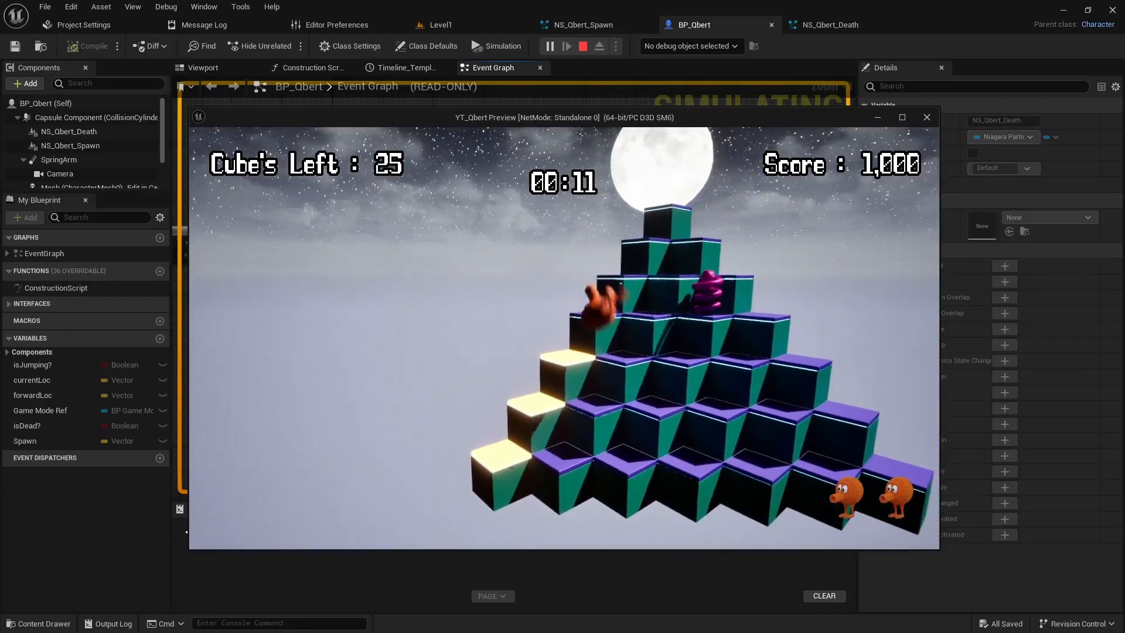
{"action": "key", "text": "w"}
{"action": "key", "text": "d"}
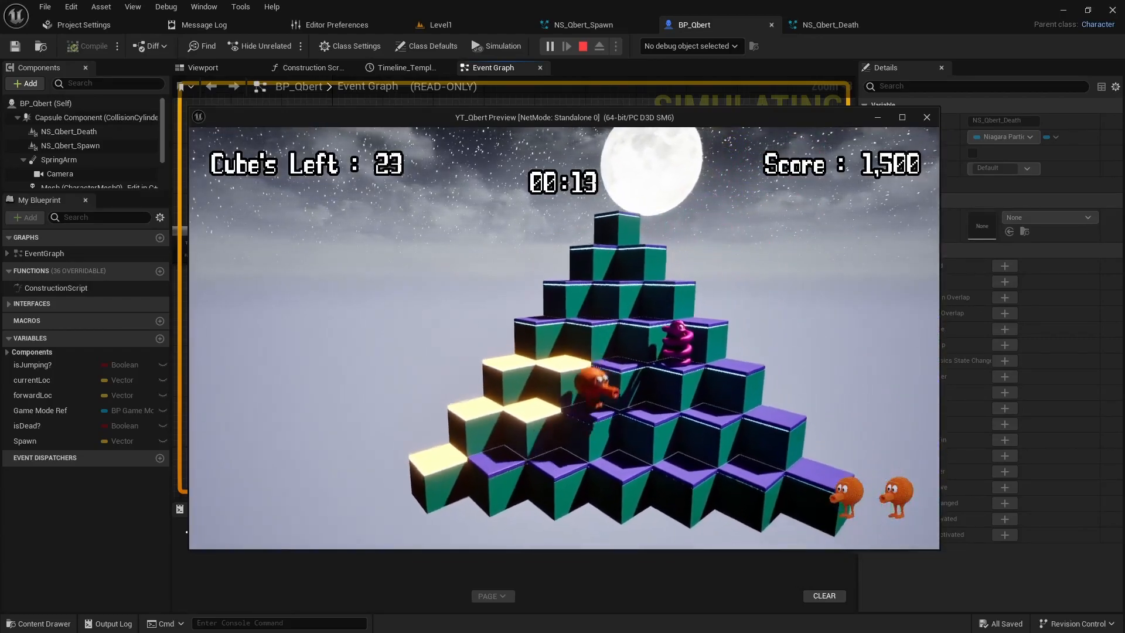
{"action": "key", "text": "w"}
{"action": "key", "text": "w"}
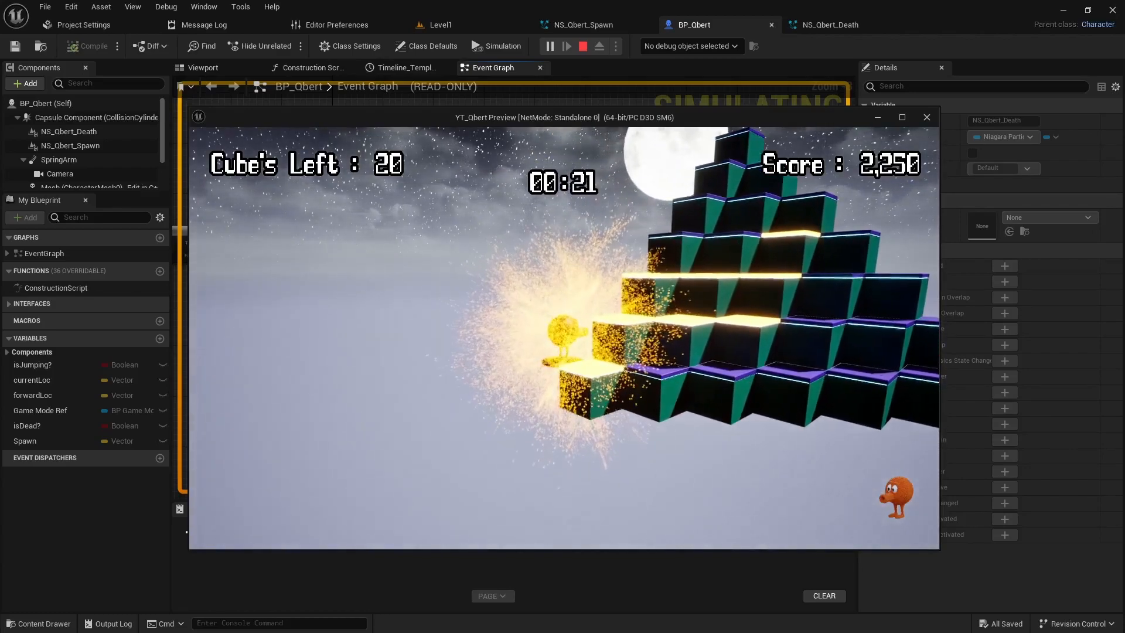
{"action": "key", "text": "Escape"}
Step: Duplicate NS_Qbert_Death in Level1's _sfx content folder and name the copy NS_Snake_Death
{"action": "left_click", "coordinate": [469, 21]}
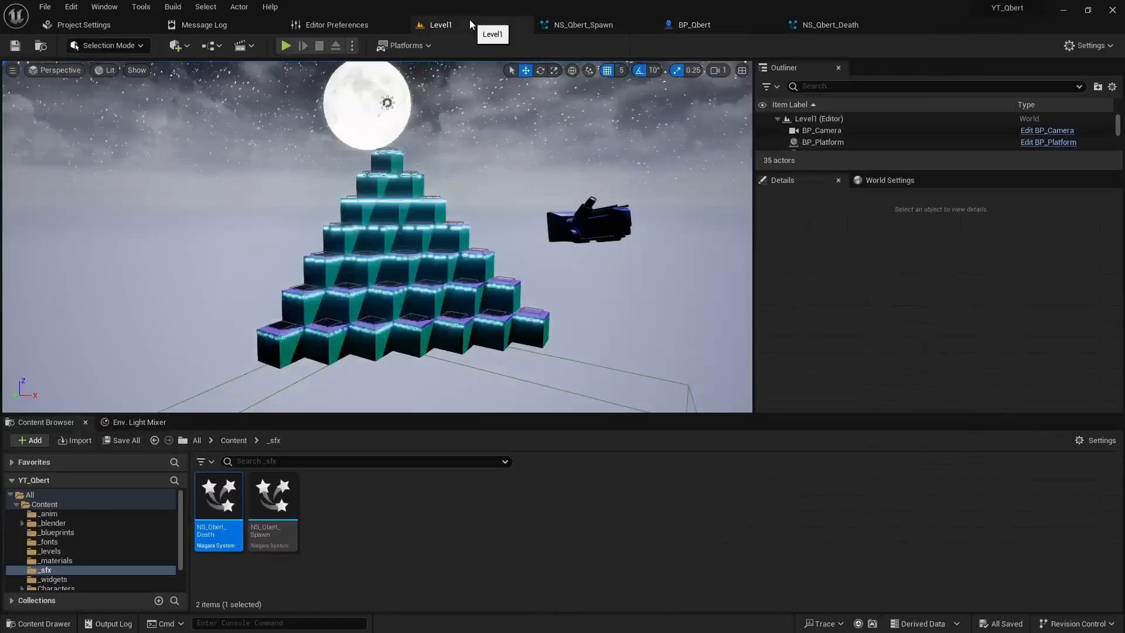
{"action": "right_click", "coordinate": [223, 497]}
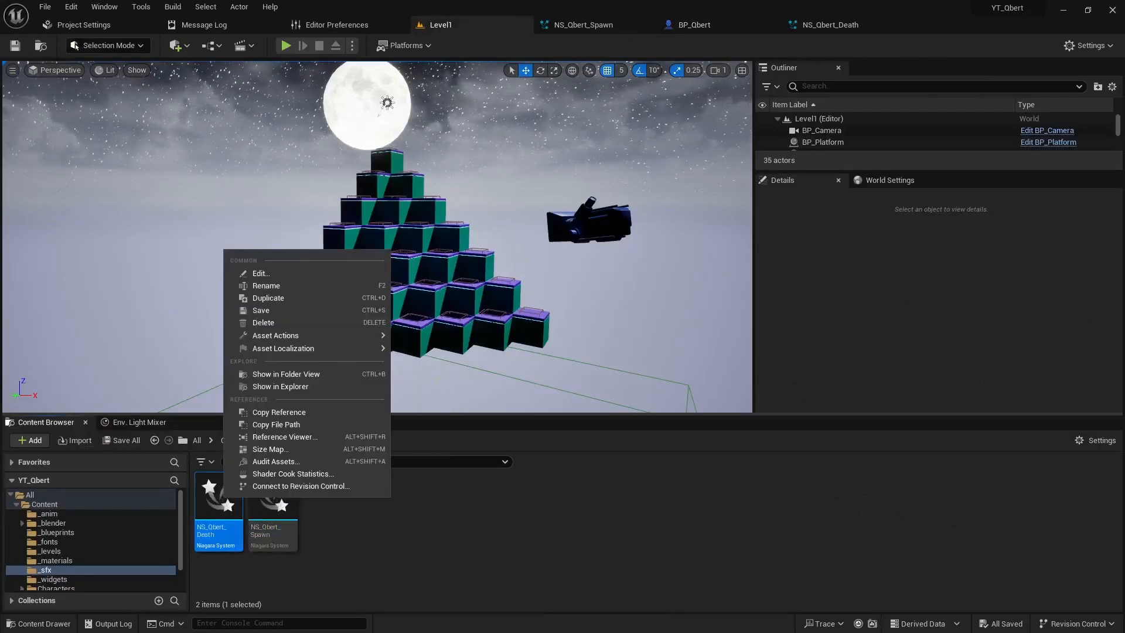
{"action": "left_click", "coordinate": [281, 301]}
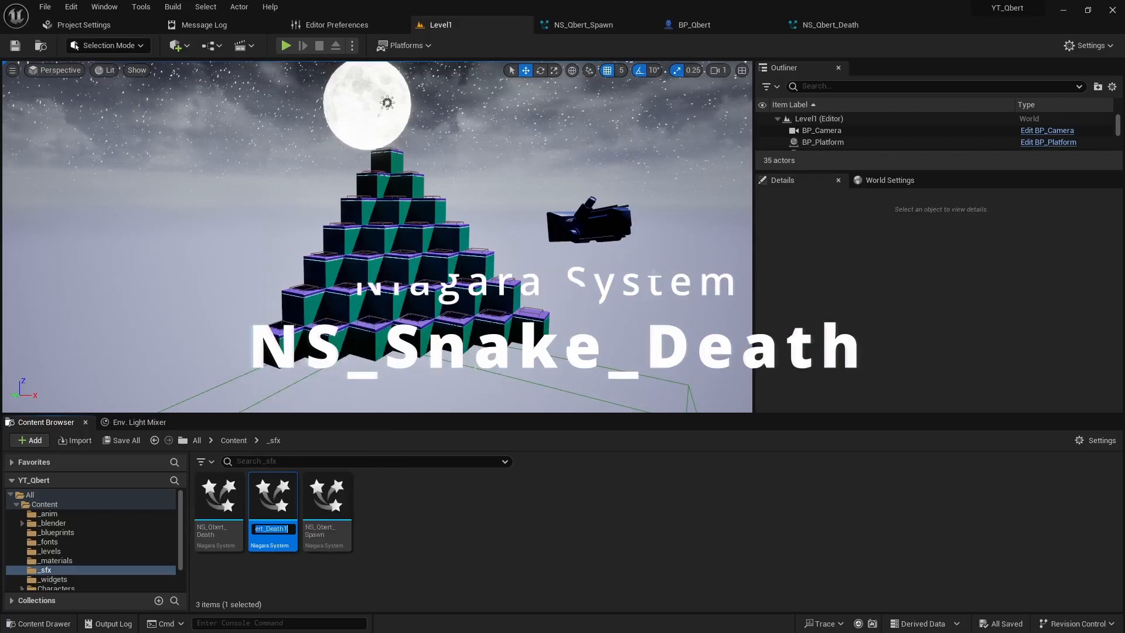
{"action": "key", "text": "Right"}
{"action": "key", "text": "BackSpace"}
{"action": "key", "text": "BackSpace"}
{"action": "key", "text": "BackSpace"}
{"action": "key", "text": "BackSpace"}
{"action": "key", "text": "BackSpace"}
{"action": "key", "text": "BackSpace"}
{"action": "key", "text": "BackSpace"}
{"action": "key", "text": "BackSpace"}
{"action": "key", "text": "BackSpace"}
{"action": "key", "text": "BackSpace"}
{"action": "key", "text": "BackSpace"}
{"action": "key", "text": "BackSpace"}
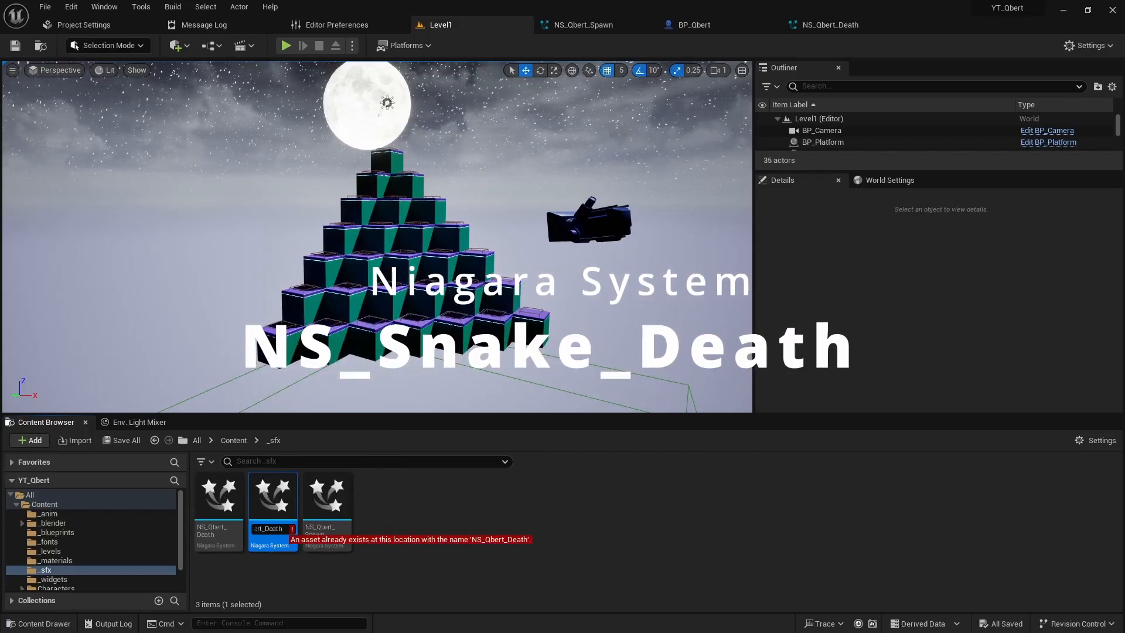
{"action": "type", "text": "Snake_"}
{"action": "type", "text": "Death"}
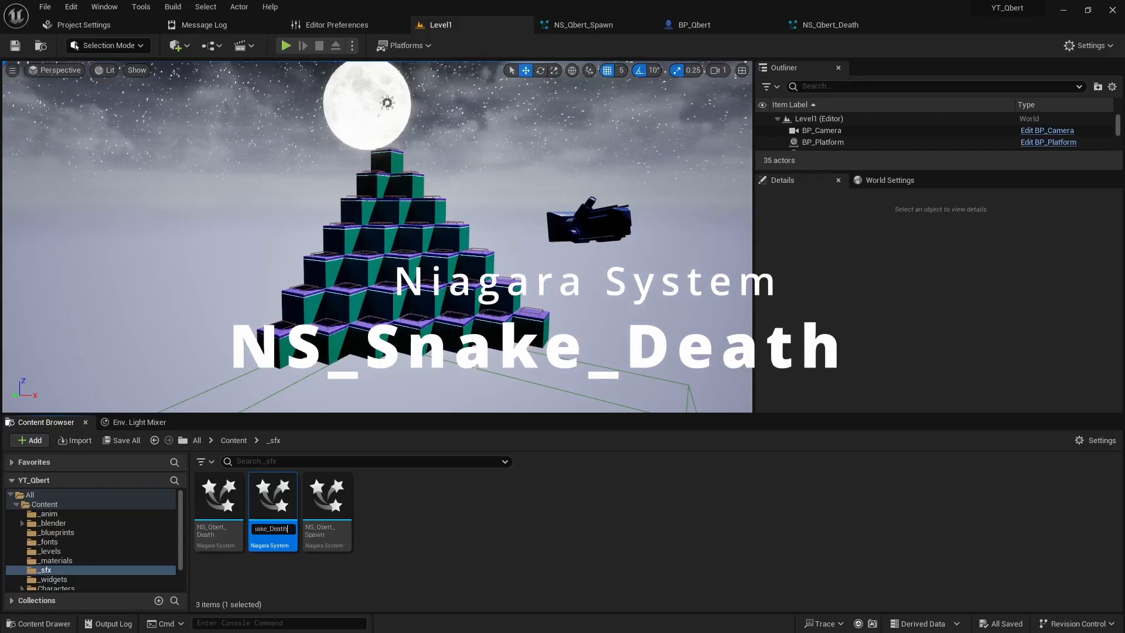
{"action": "key", "text": "Return"}
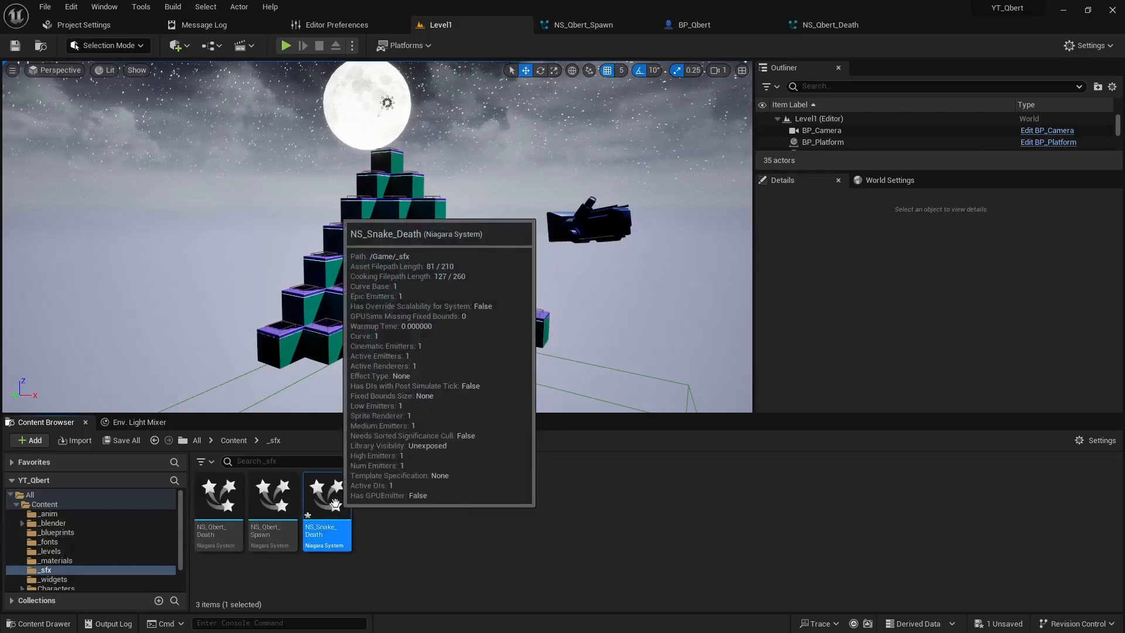
Step: In NS_Snake_Death, set the Initialize Particle color to magenta, about R 0.896, G 0, B 0.755, and save the system
{"action": "double_click", "coordinate": [328, 503]}
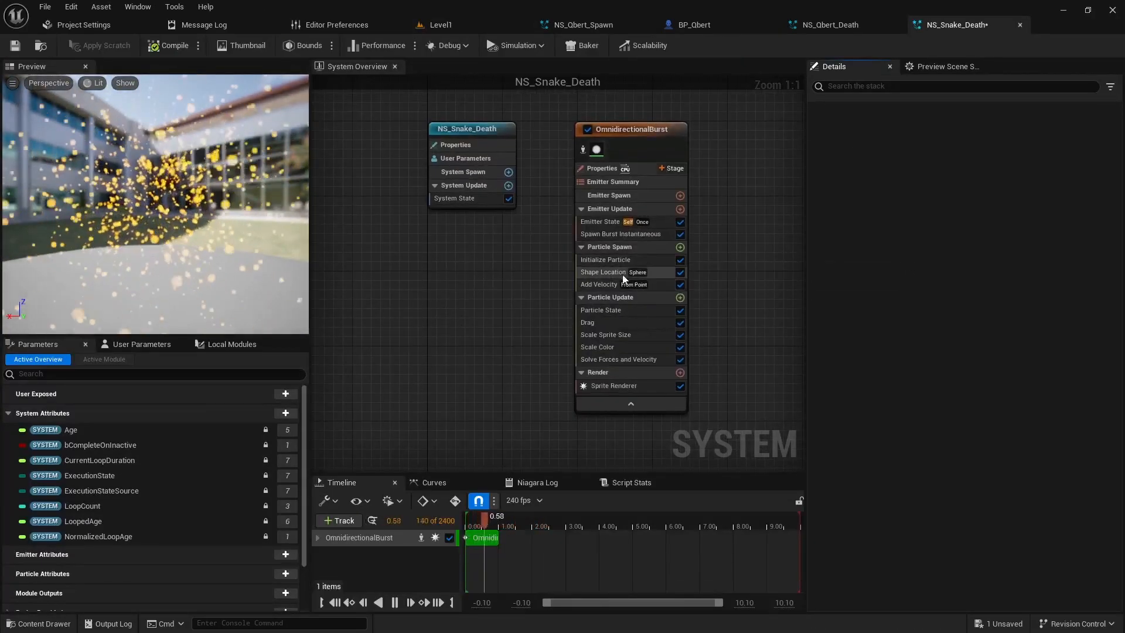
{"action": "left_click", "coordinate": [607, 260]}
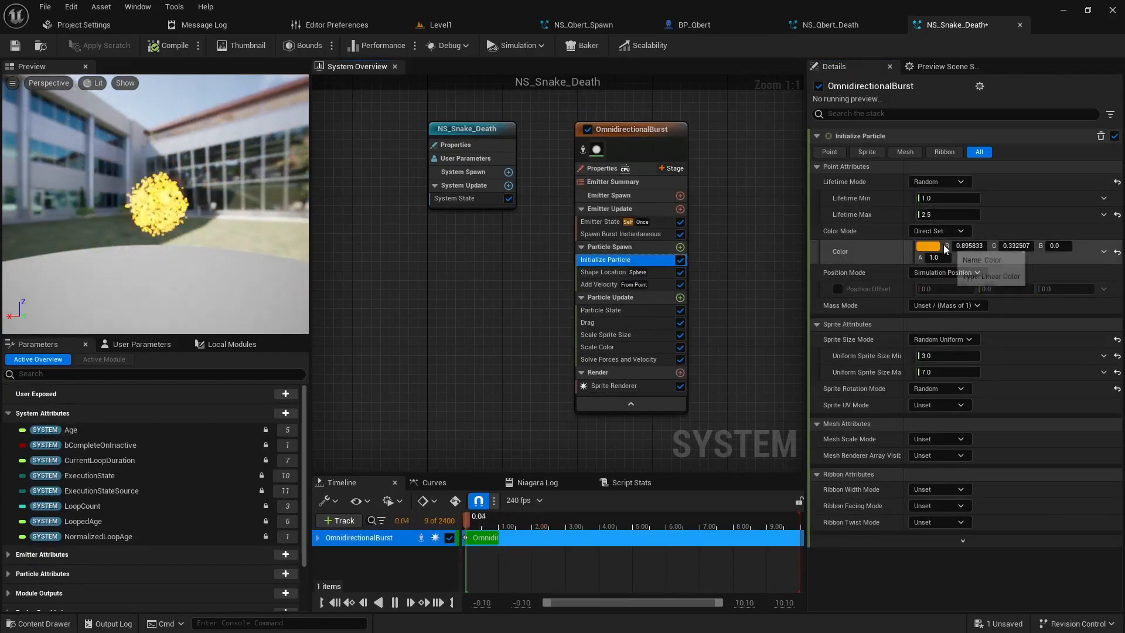
{"action": "left_click", "coordinate": [927, 246]}
{"action": "left_click_drag", "start_coordinate": [776, 335], "coordinate": [782, 303]}
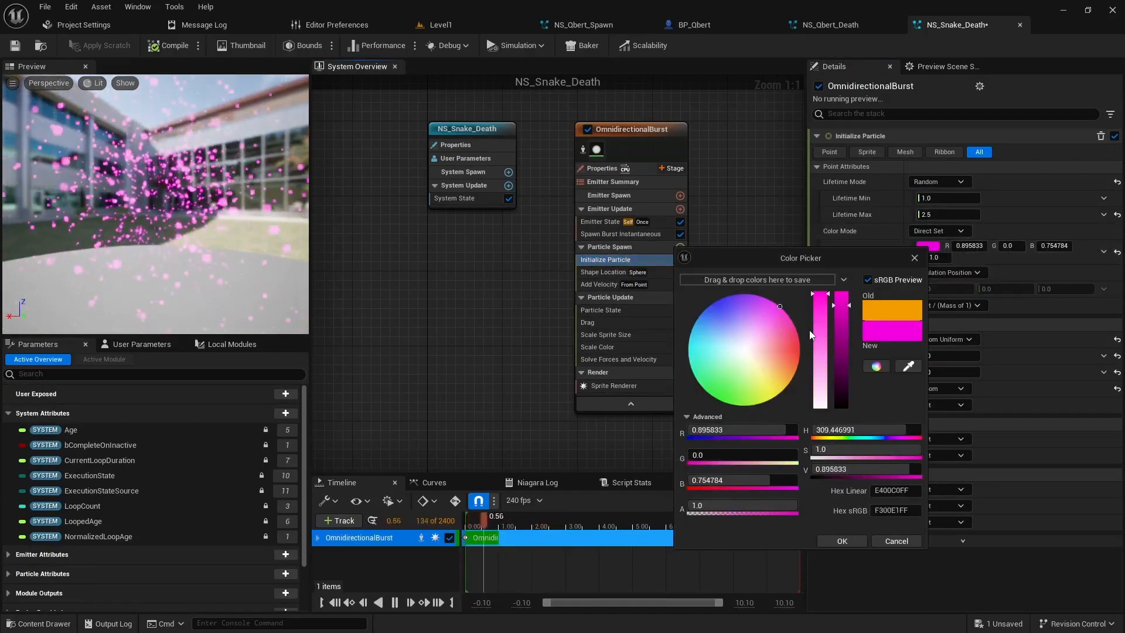
{"action": "left_click", "coordinate": [840, 539]}
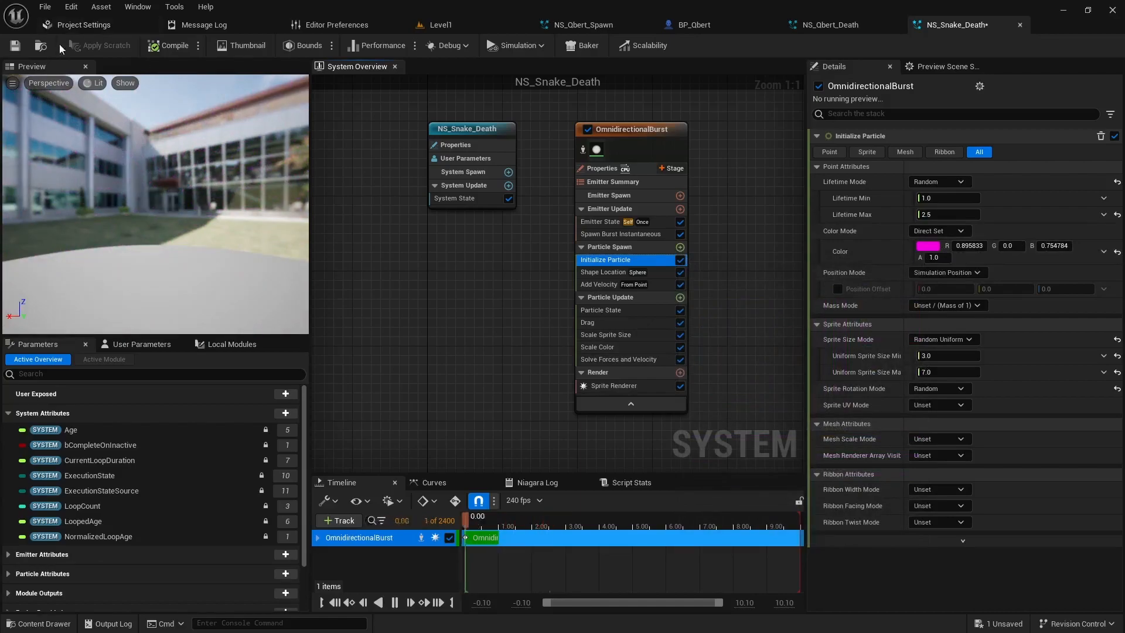
{"action": "left_click", "coordinate": [24, 48]}
Step: Open BP_Snake from Level1's _blueprints content folder, glance at the snake model in its viewport, and return to its Event Graph
{"action": "left_click", "coordinate": [434, 25]}
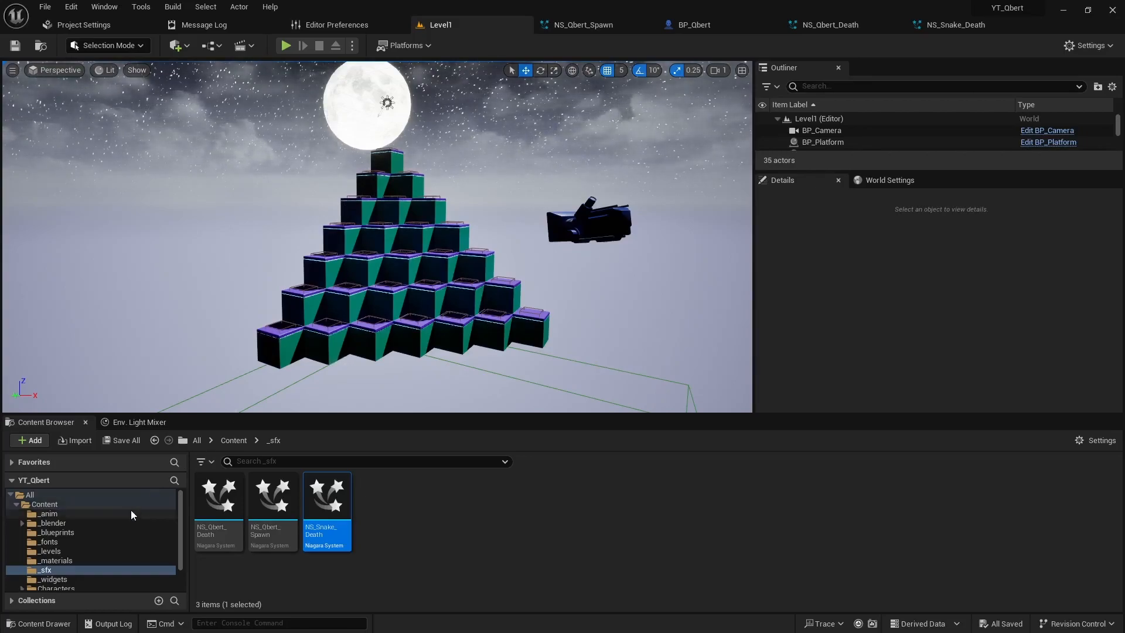
{"action": "left_click", "coordinate": [41, 532]}
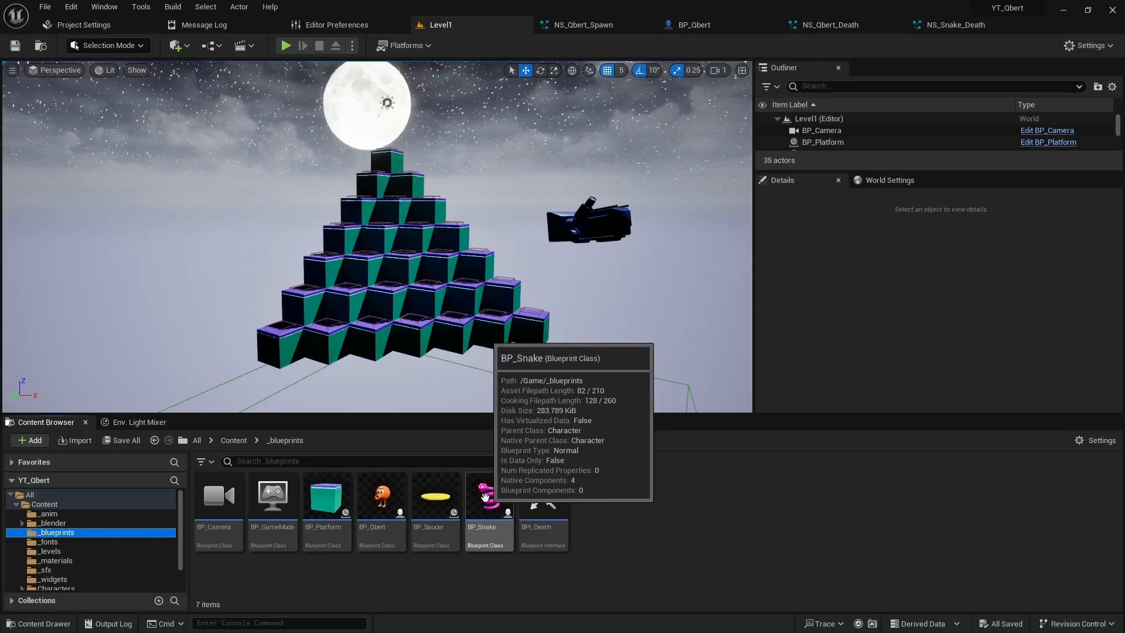
{"action": "left_click", "coordinate": [485, 497]}
{"action": "double_click", "coordinate": [485, 498]}
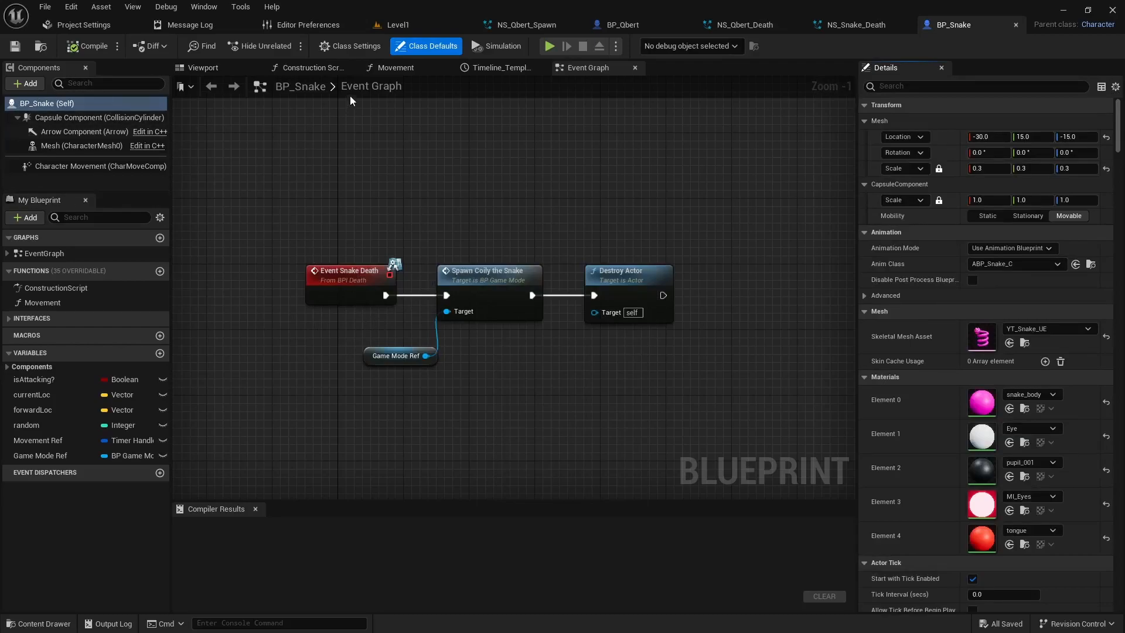
{"action": "left_click", "coordinate": [210, 66]}
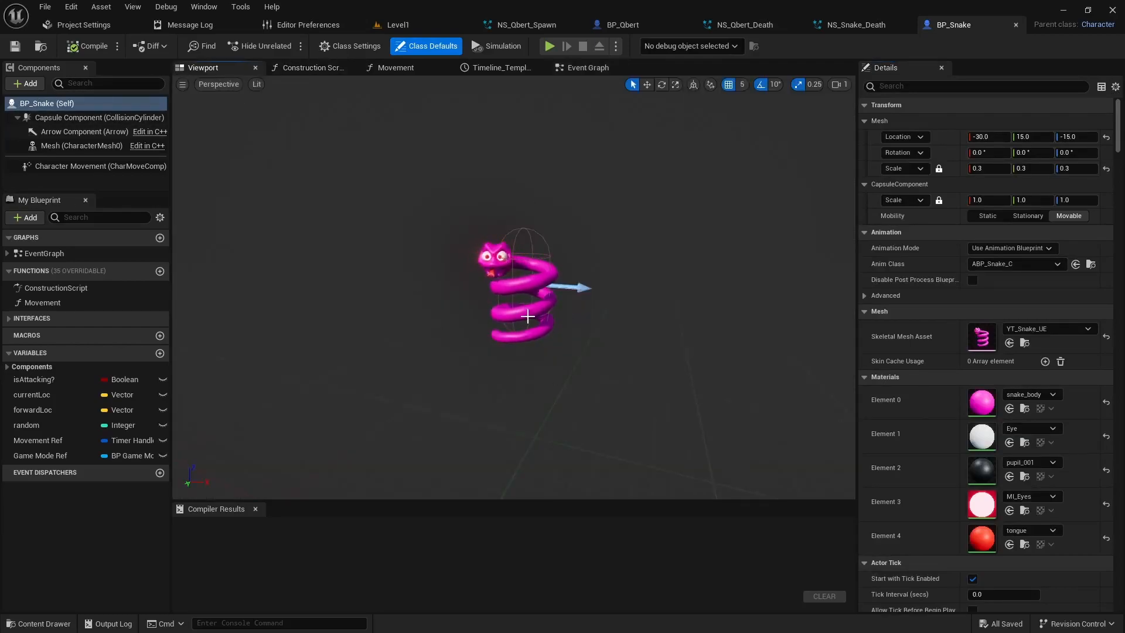
{"action": "left_click", "coordinate": [574, 68]}
Step: Make room after Event Snake Death and insert a Spawn System at Location node before Spawn Coily the Snake, using NS_Snake_Death as System Template
{"action": "right_click_drag", "start_coordinate": [407, 401], "coordinate": [520, 387]}
{"action": "left_click_drag", "start_coordinate": [481, 270], "coordinate": [235, 249]}
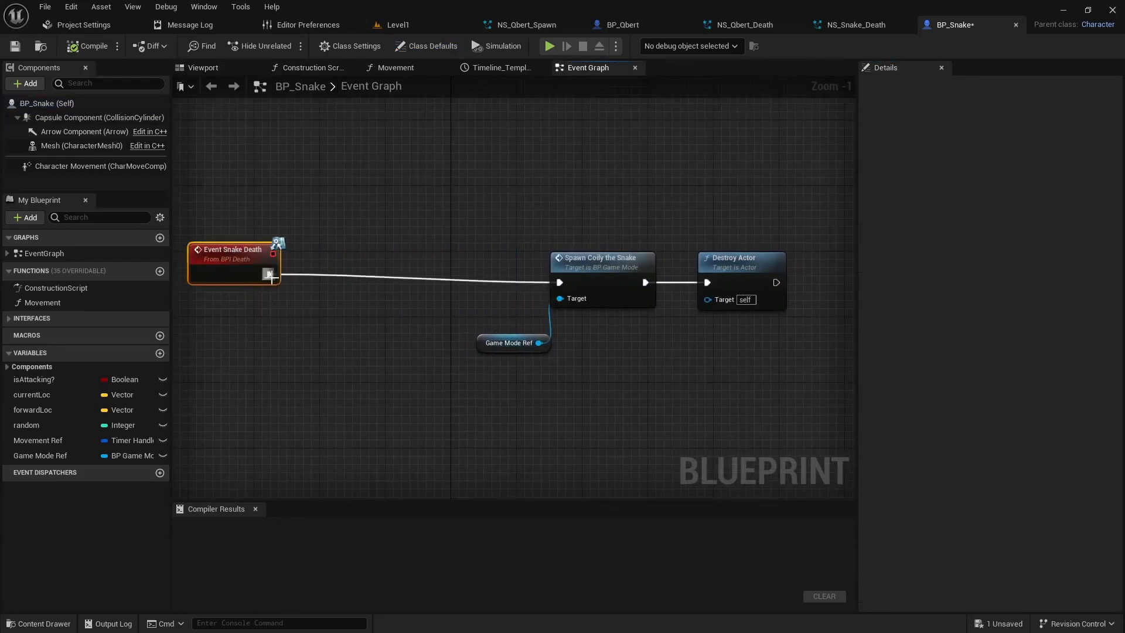
{"action": "left_click_drag", "start_coordinate": [331, 274], "coordinate": [328, 273]}
{"action": "type", "text": "spa"}
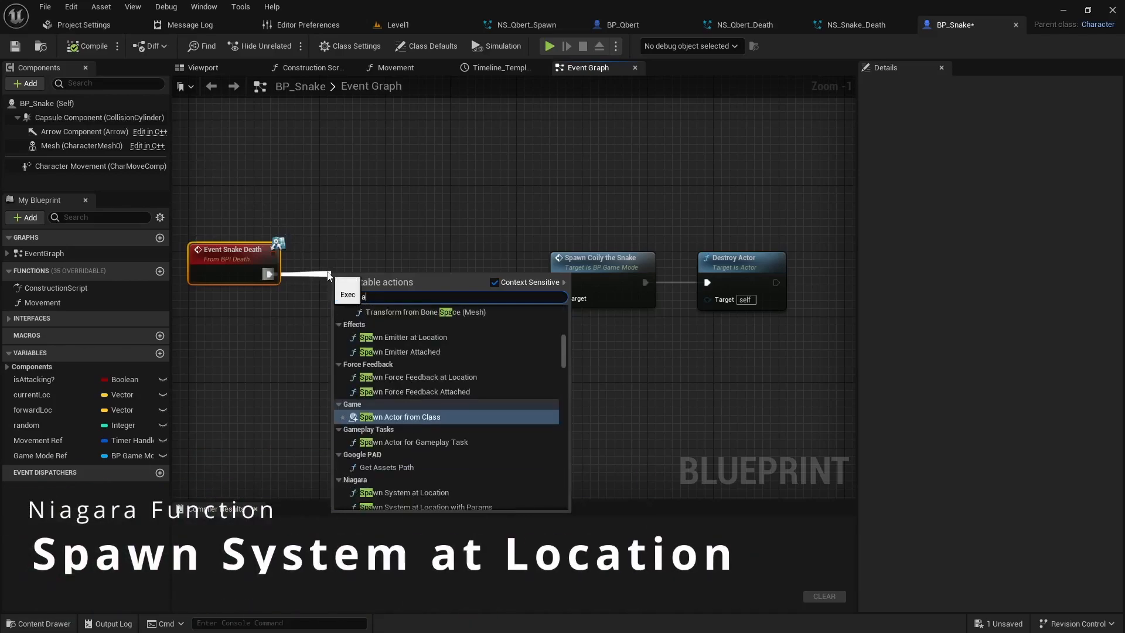
{"action": "type", "text": "wn sys"}
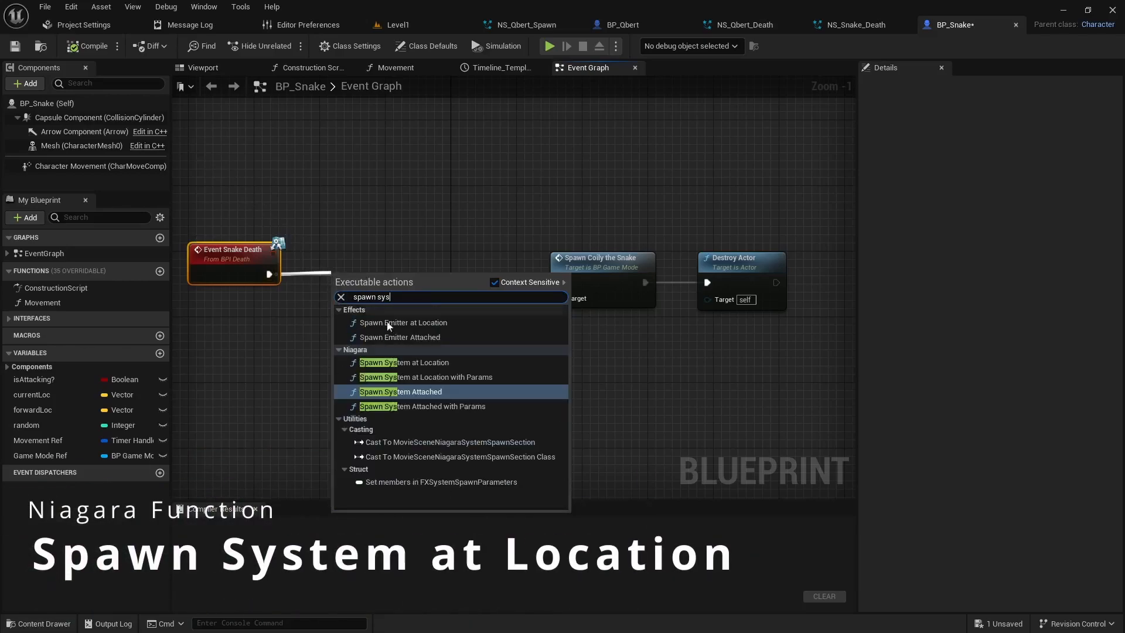
{"action": "left_click", "coordinate": [417, 362]}
{"action": "left_click_drag", "start_coordinate": [439, 273], "coordinate": [415, 259]}
{"action": "left_click", "coordinate": [345, 299]}
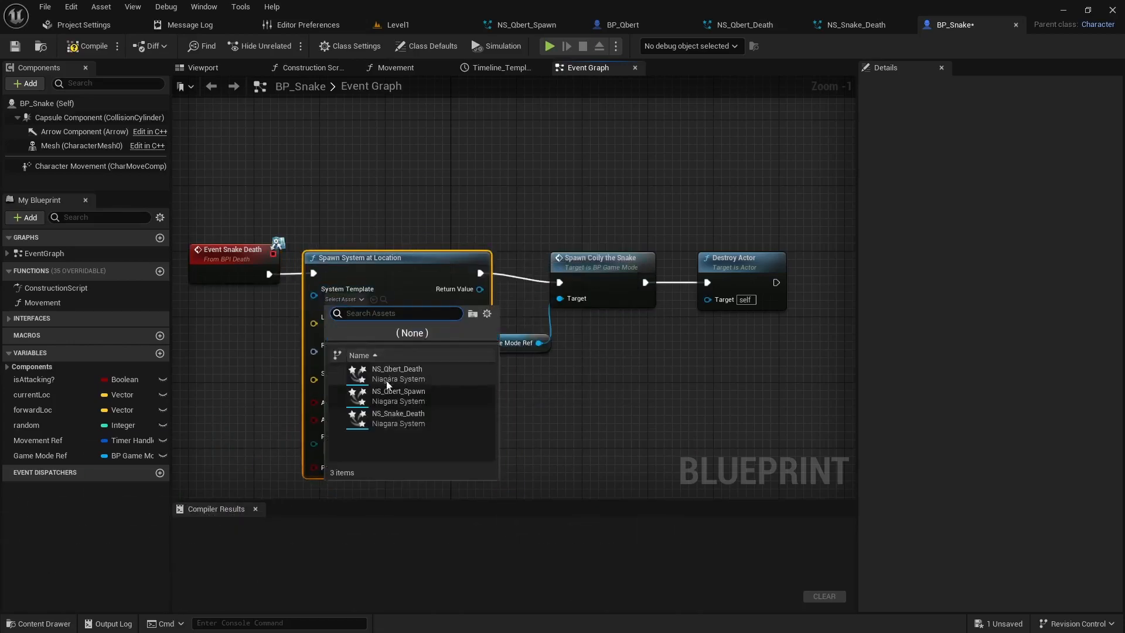
{"action": "left_click", "coordinate": [398, 416]}
Step: Feed the Capsule Component's Relative Location into the Location input of Spawn System at Location, then compile BP_Snake
{"action": "right_click_drag", "start_coordinate": [538, 409], "coordinate": [664, 372]}
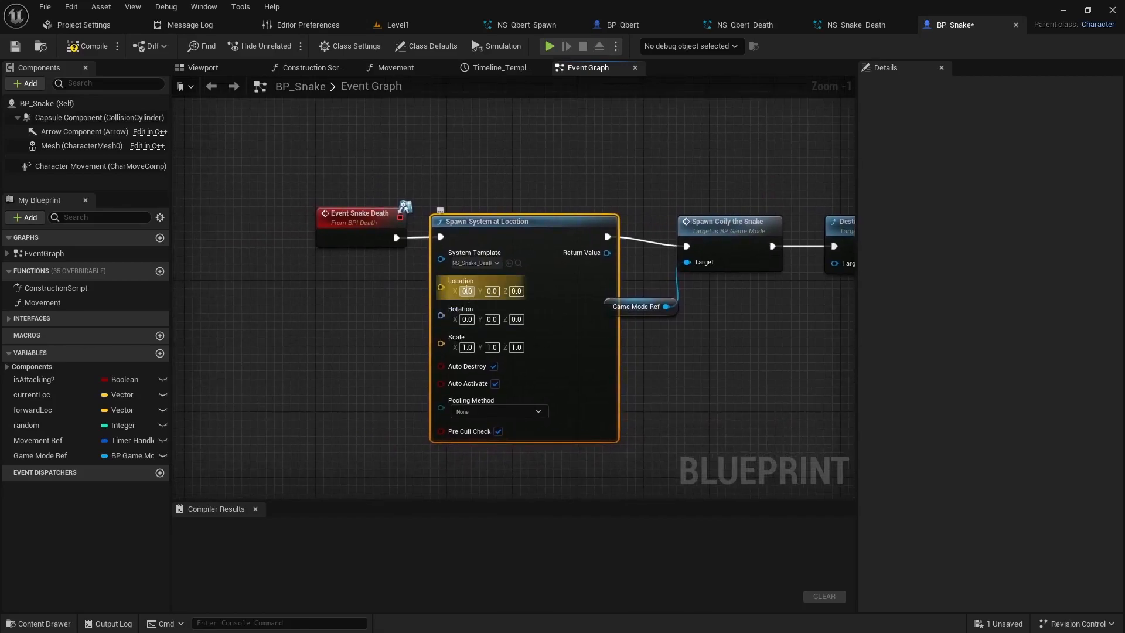
{"action": "left_click_drag", "start_coordinate": [46, 121], "coordinate": [202, 179]}
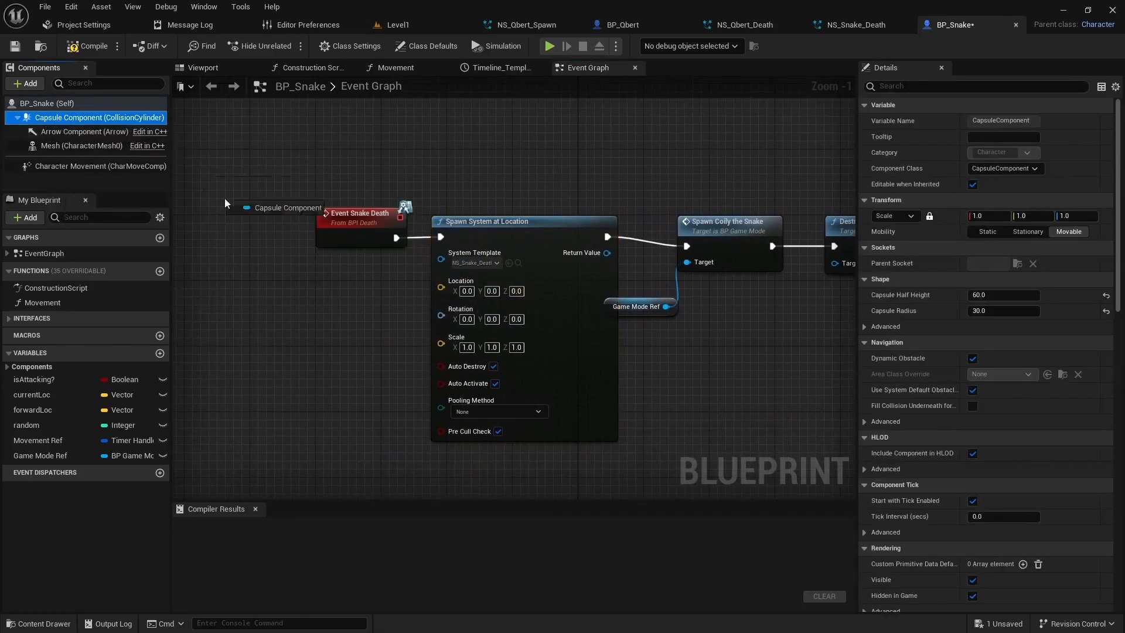
{"action": "left_click_drag", "start_coordinate": [237, 300], "coordinate": [238, 300]}
{"action": "left_click_drag", "start_coordinate": [307, 298], "coordinate": [294, 335]}
{"action": "type", "text": "get loca"}
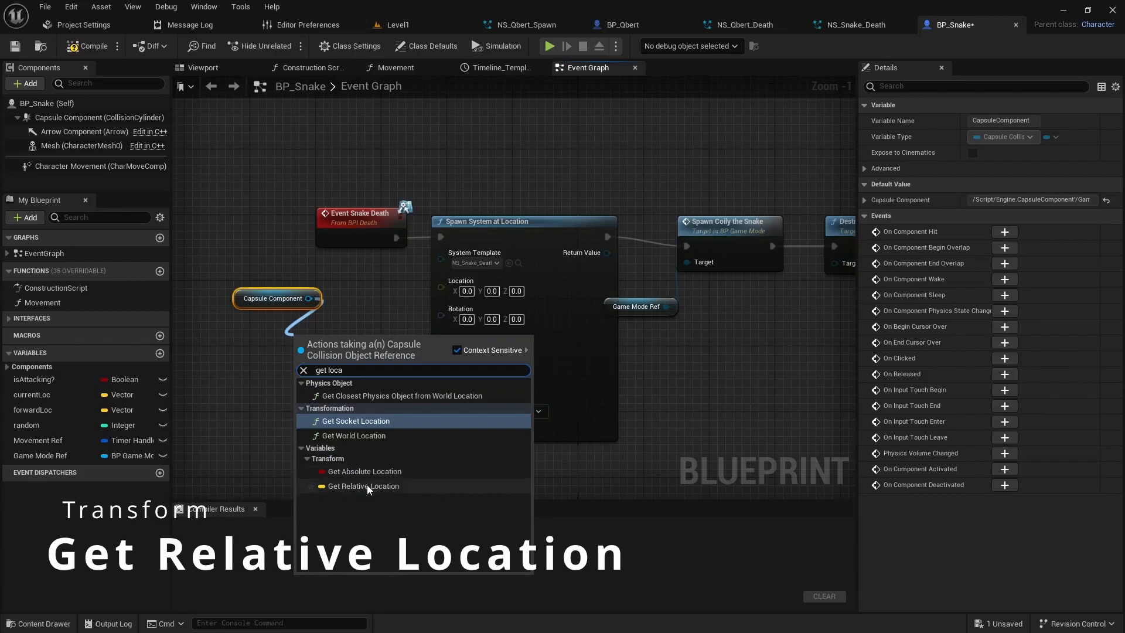
{"action": "left_click", "coordinate": [364, 485]}
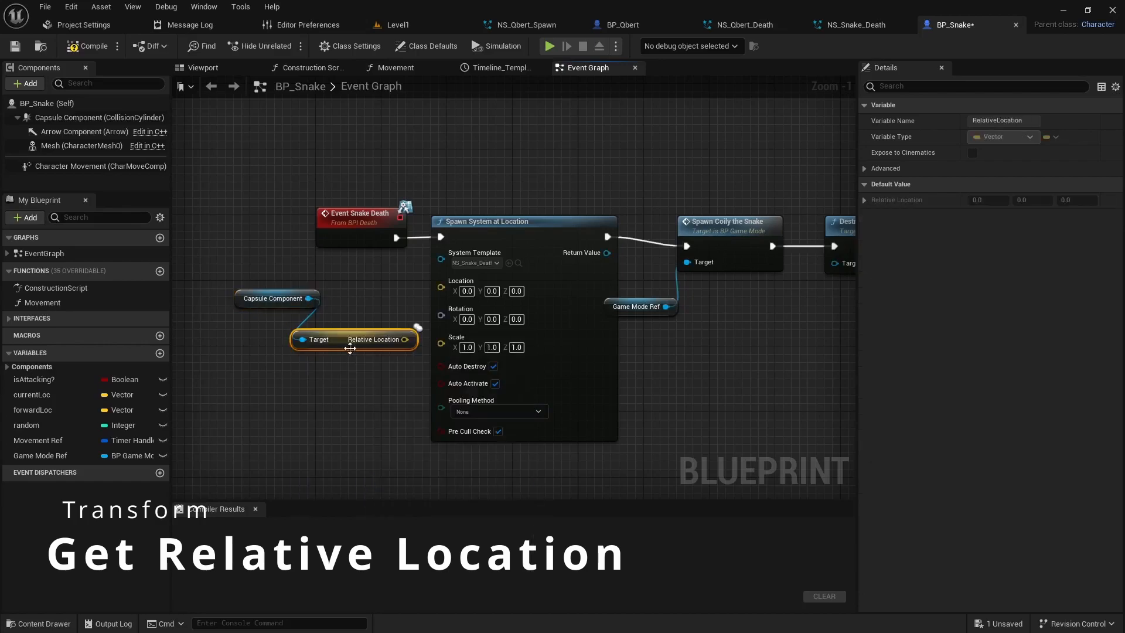
{"action": "left_click_drag", "start_coordinate": [394, 348], "coordinate": [382, 311]}
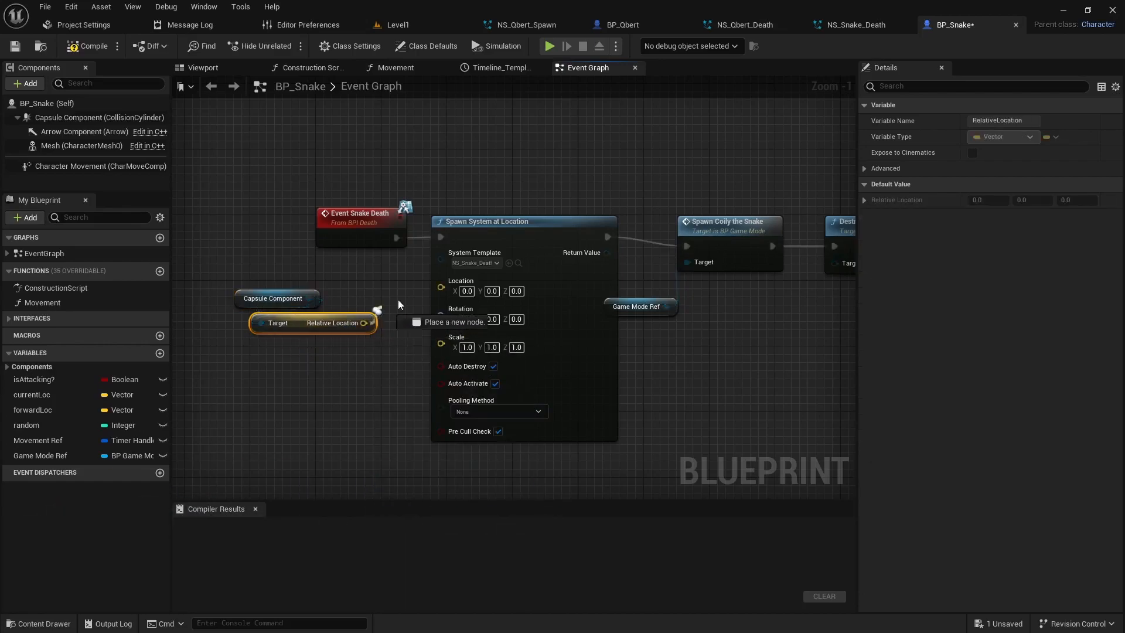
{"action": "left_click_drag", "start_coordinate": [442, 286], "coordinate": [442, 287]}
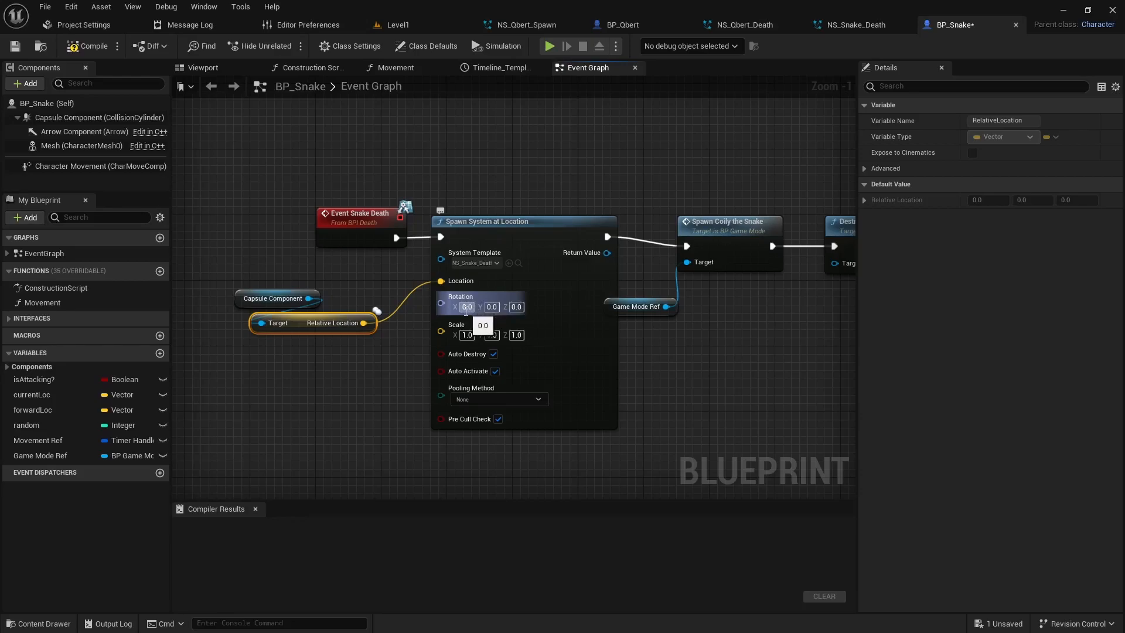
{"action": "left_click", "coordinate": [86, 48]}
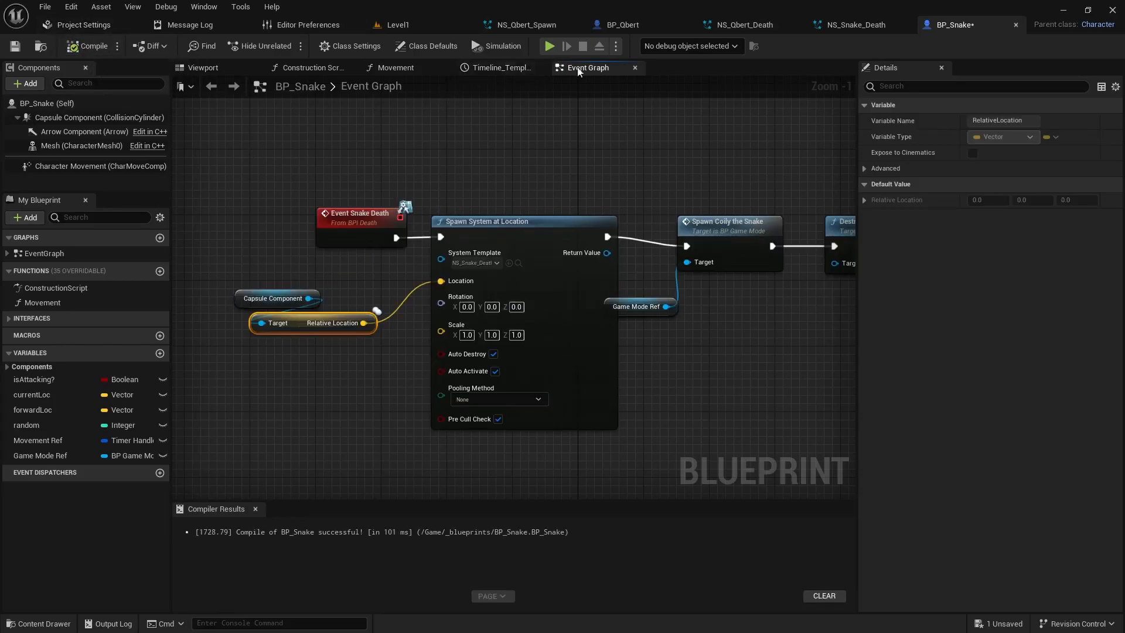
Step: Play-test the game by hopping Qbert across the cubes and luring the snake to check its death effect
{"action": "left_click", "coordinate": [550, 47]}
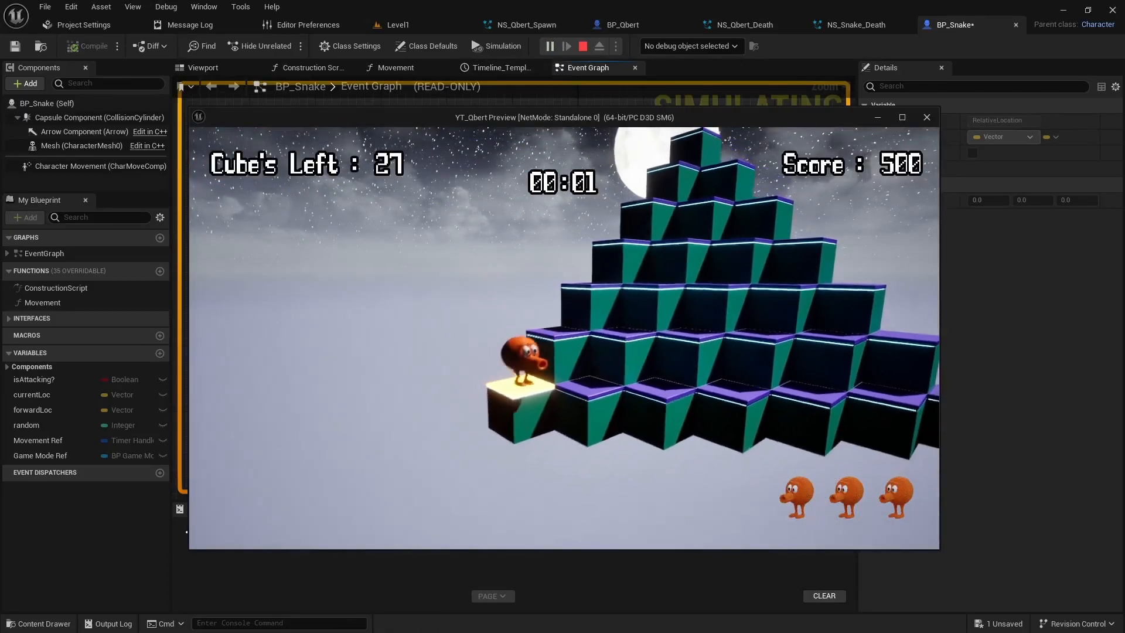
{"action": "key", "text": "w"}
{"action": "key", "text": "w"}
{"action": "key", "text": "w"}
{"action": "key", "text": "w"}
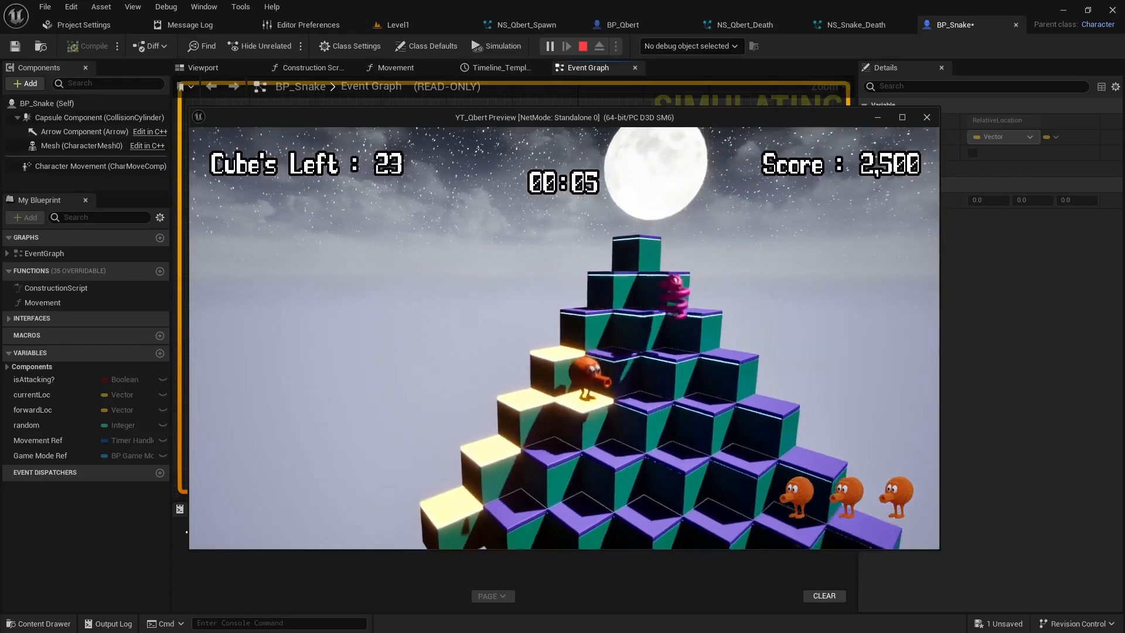
{"action": "key", "text": "d"}
{"action": "key", "text": "w"}
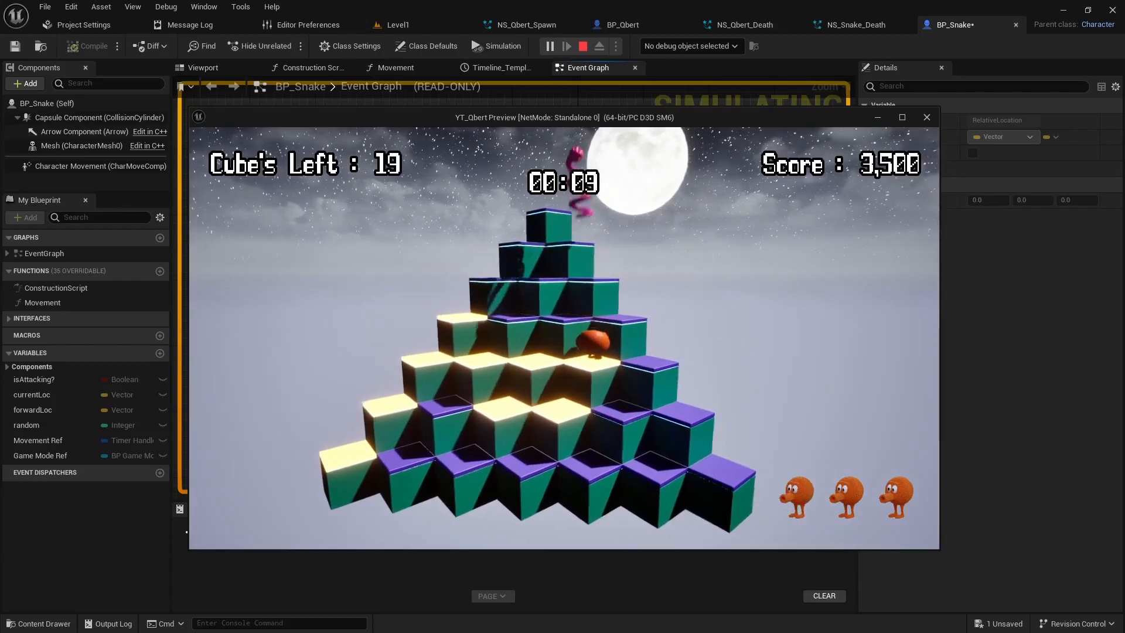
{"action": "key", "text": "w"}
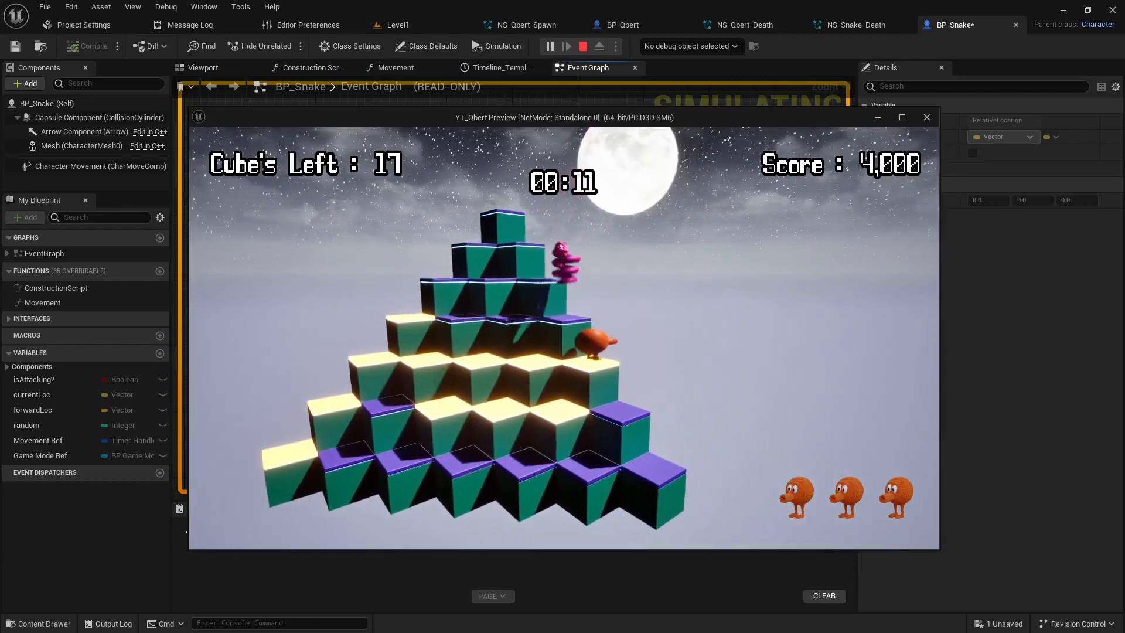
{"action": "key", "text": "d"}
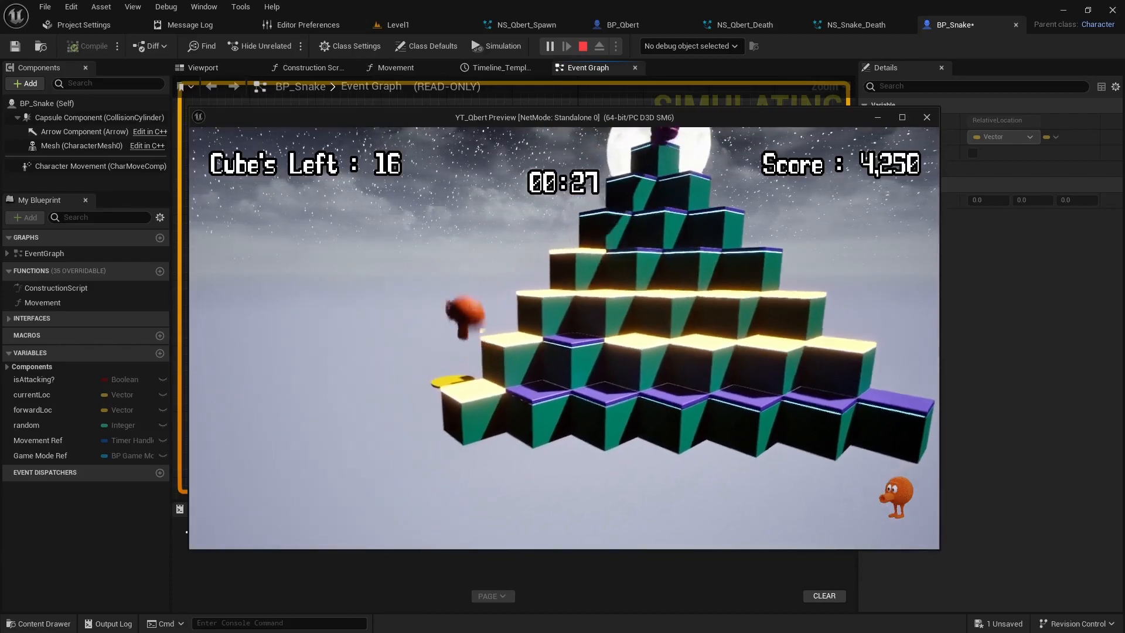
{"action": "key", "text": "w"}
{"action": "key", "text": "d"}
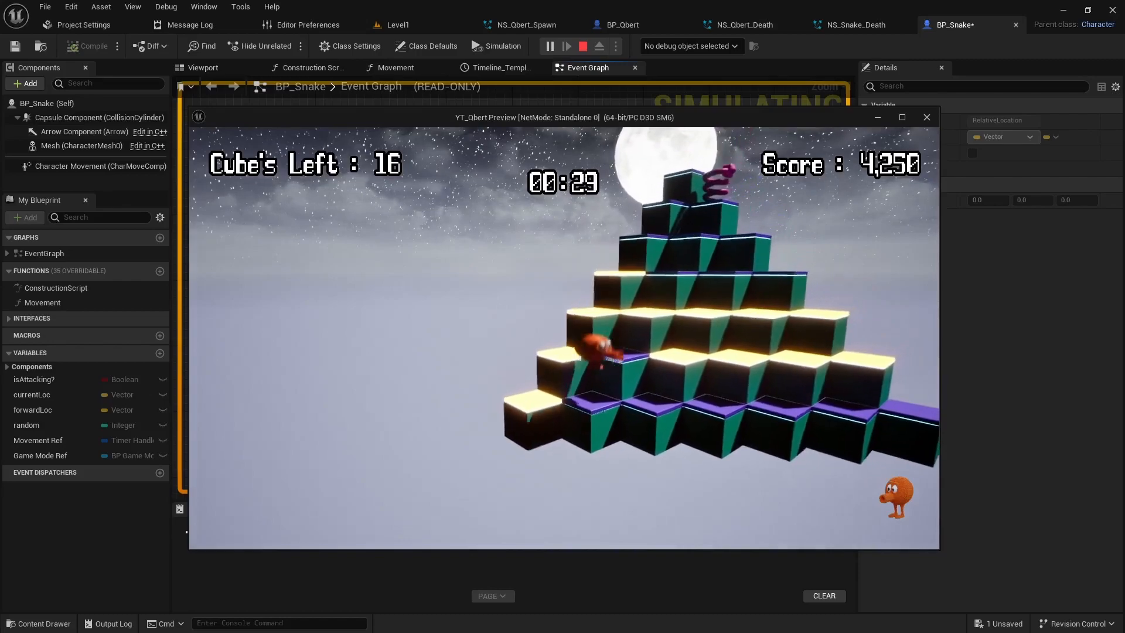
{"action": "key", "text": "s"}
{"action": "key", "text": "w"}
{"action": "key", "text": "d"}
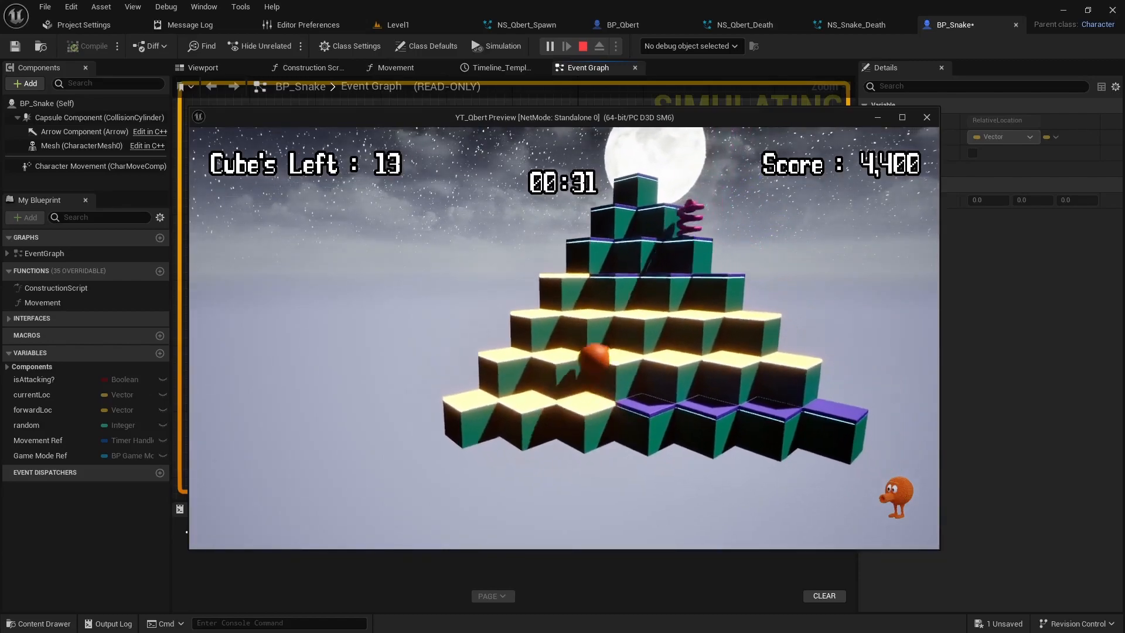
{"action": "key", "text": "w"}
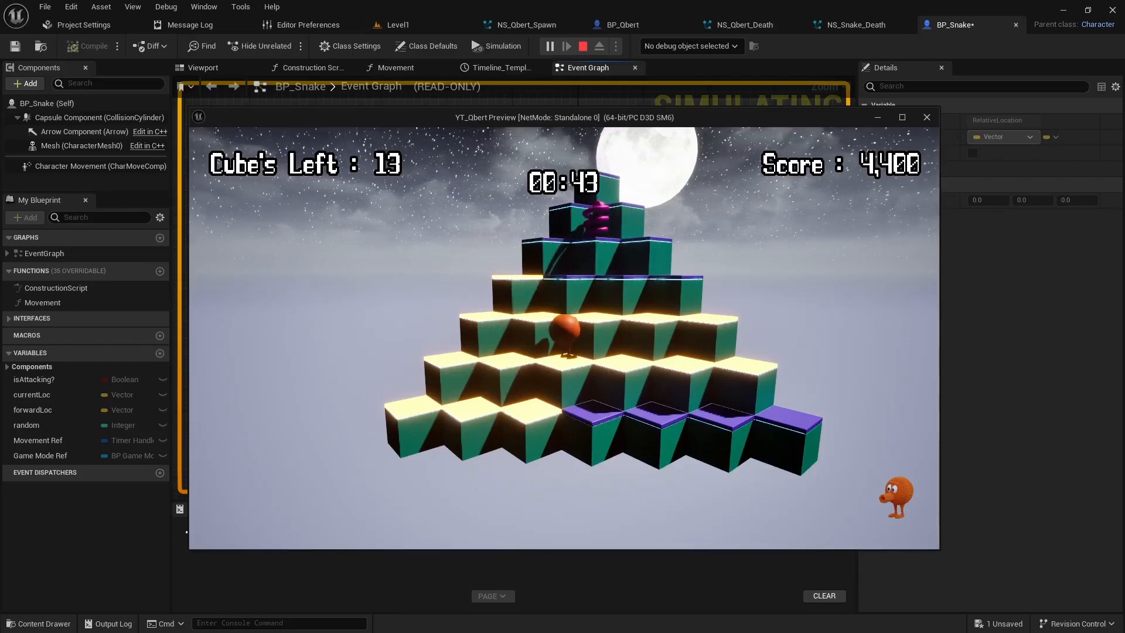
{"action": "key", "text": "w"}
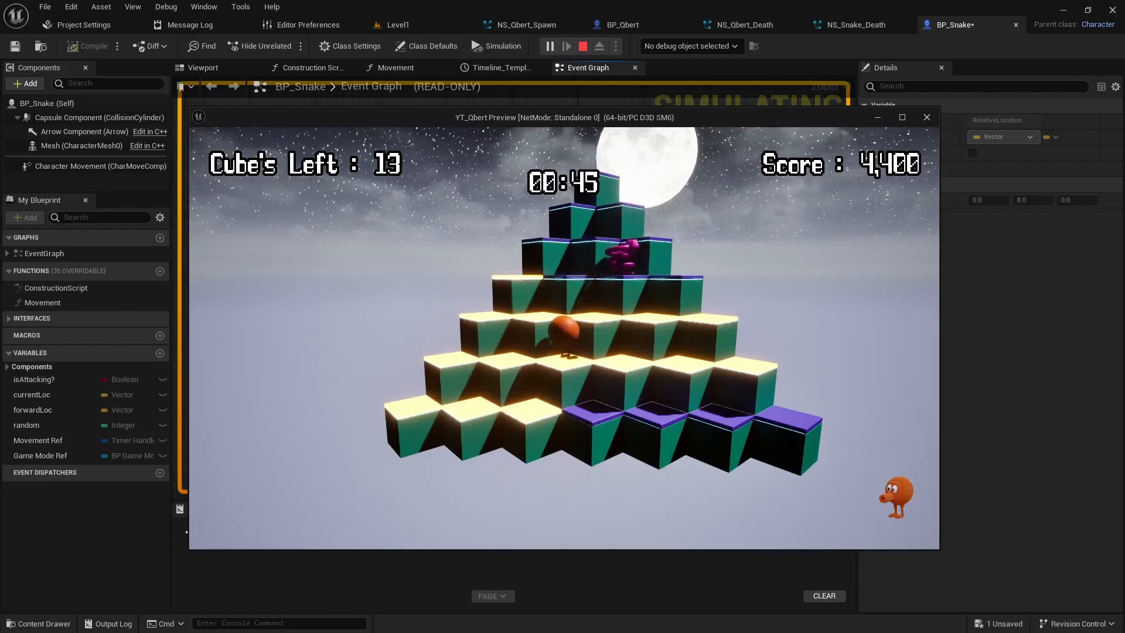